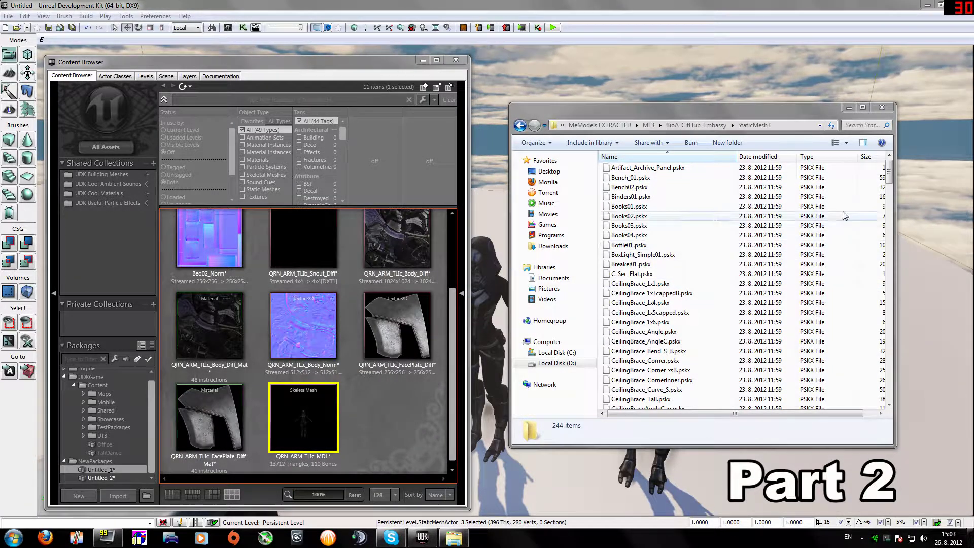
- Try to bring the Emb_Window_01_Glass.pskx file from the StaticMesh3 folder into the content package
drag(889, 172, 892, 262)
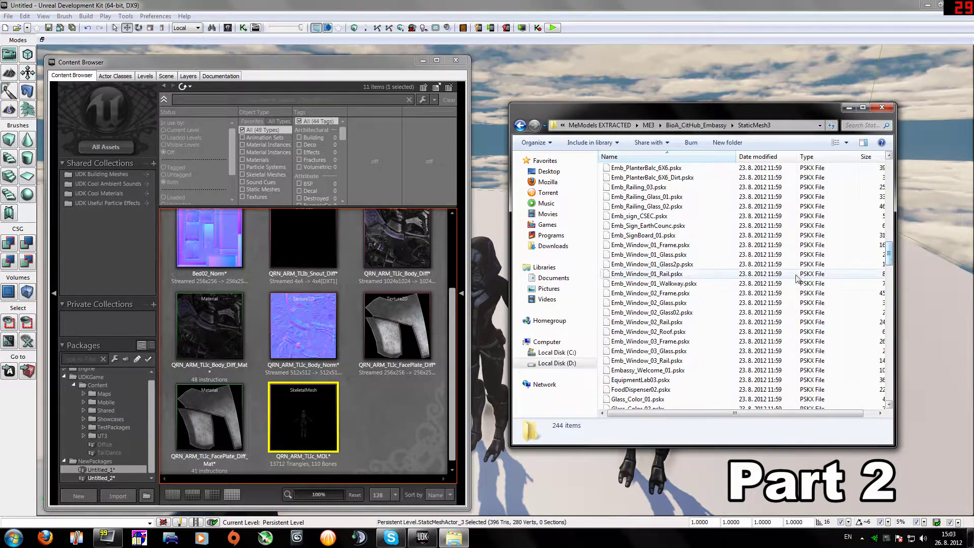
click(655, 255)
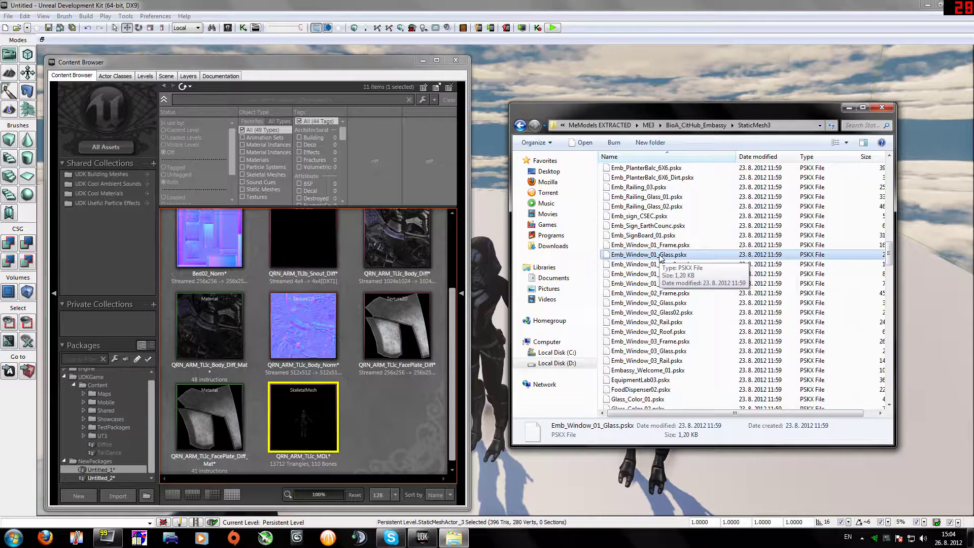
drag(633, 257, 508, 467)
drag(409, 444, 665, 258)
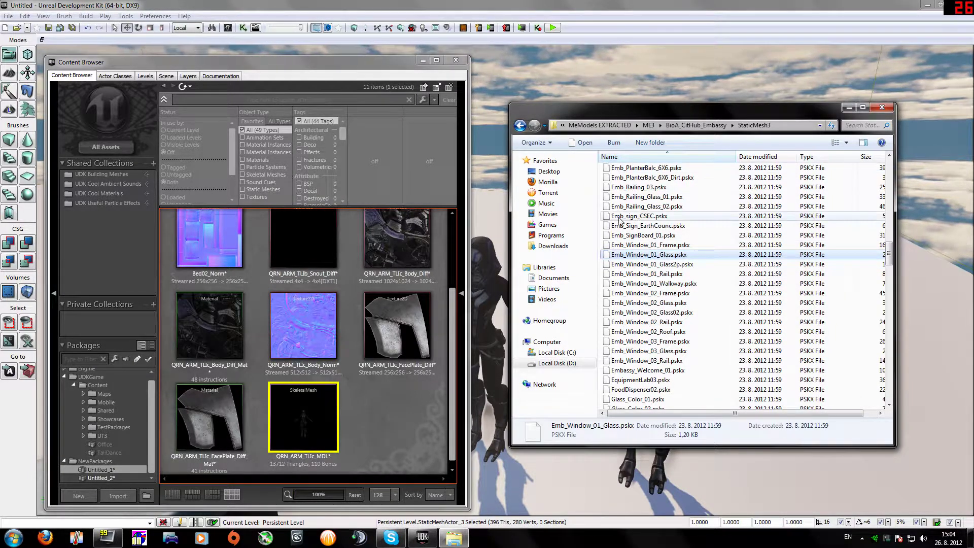
- Return to the UDK Models search results for glass and import the Glass ASE file into the Untitled_1 package
click(521, 126)
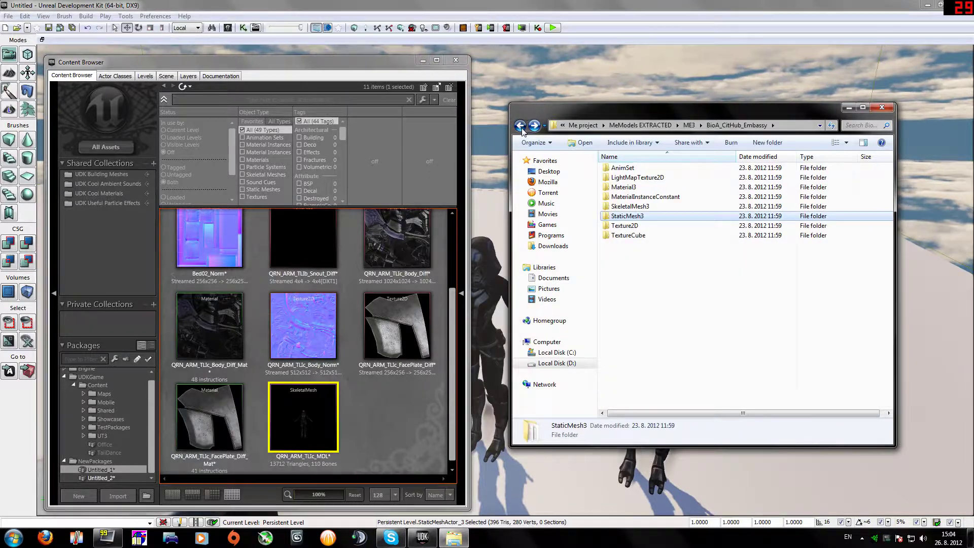
click(520, 126)
click(521, 126)
click(534, 125)
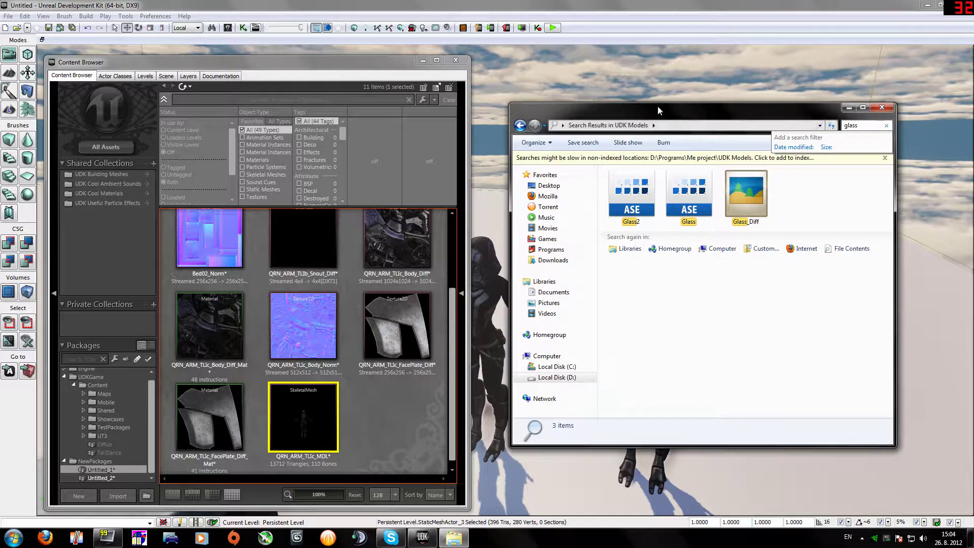
drag(688, 200, 362, 427)
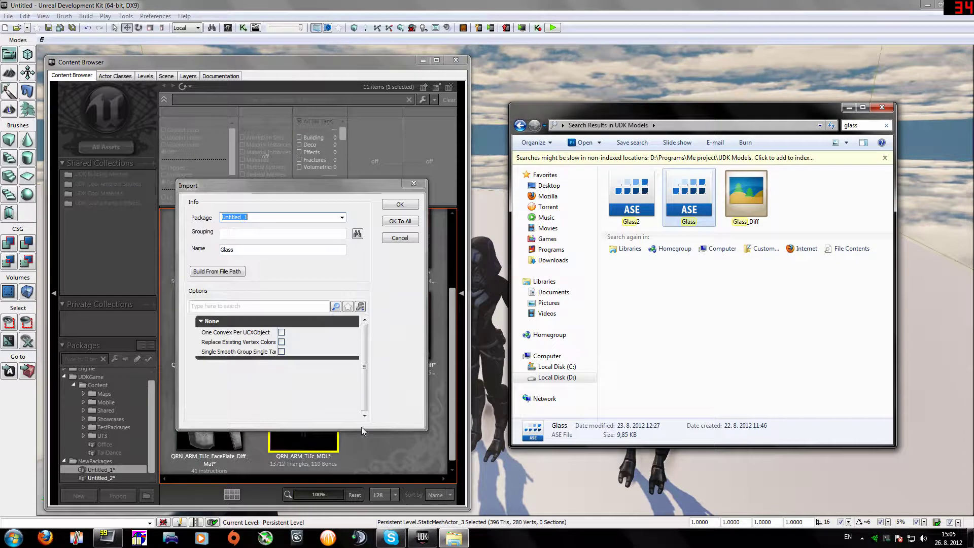
click(393, 208)
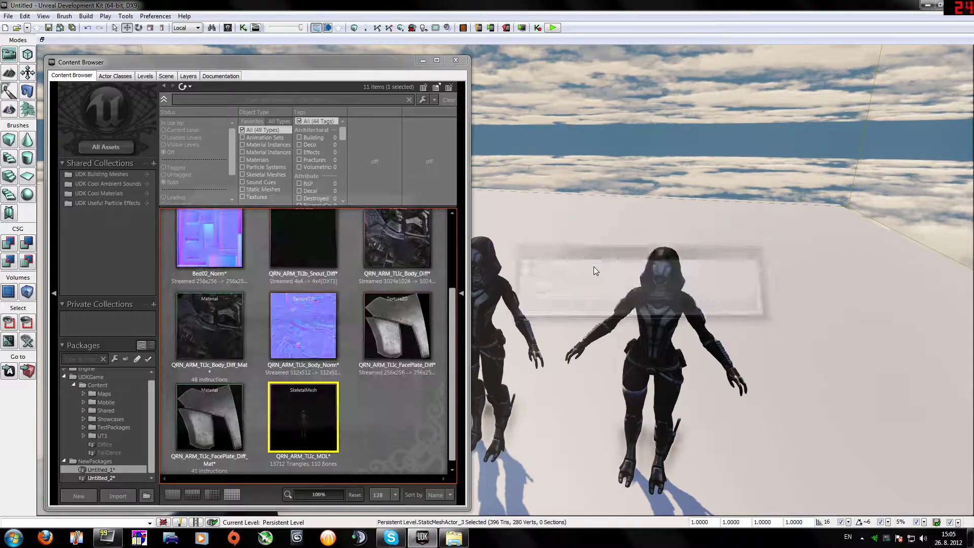
- Place the Glass static mesh in the level near the characters and inspect it in the Static Mesh Editor
scroll(443, 283, up, 3)
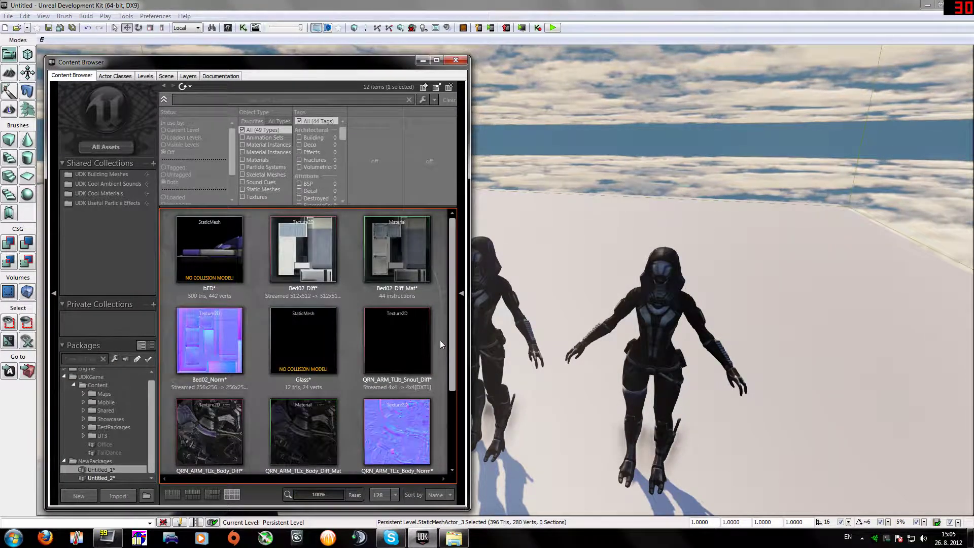
drag(308, 333, 793, 369)
right_drag(793, 369, 824, 393)
drag(629, 338, 635, 282)
right_drag(635, 281, 553, 259)
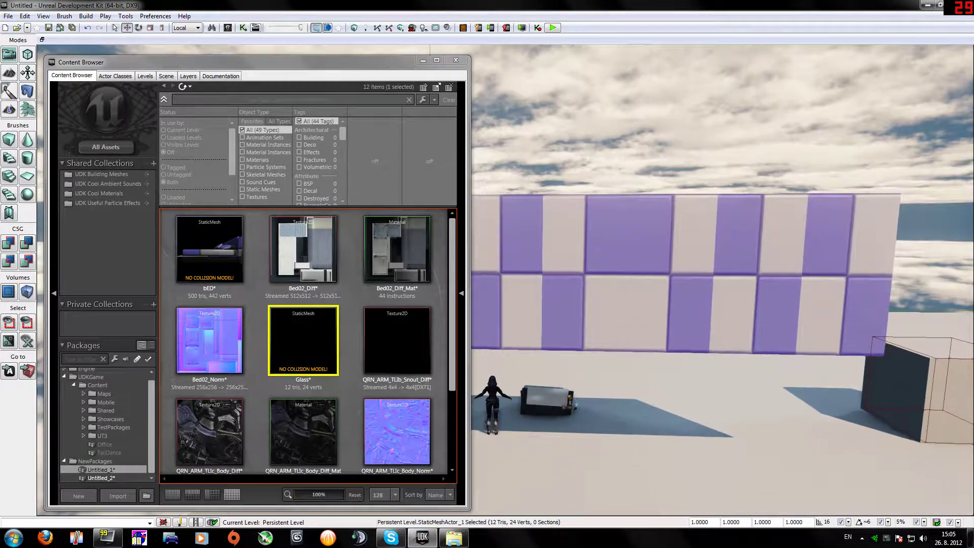
double_click(300, 331)
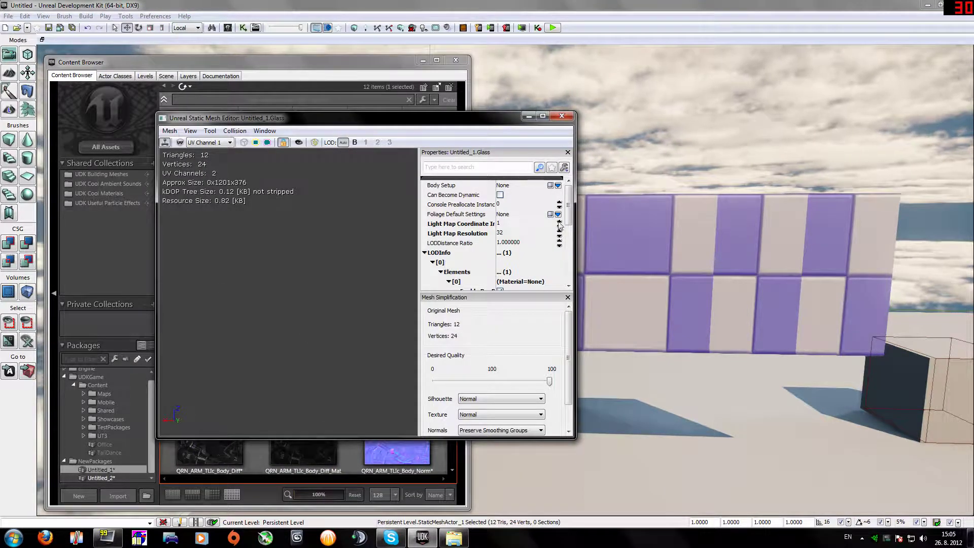
click(568, 118)
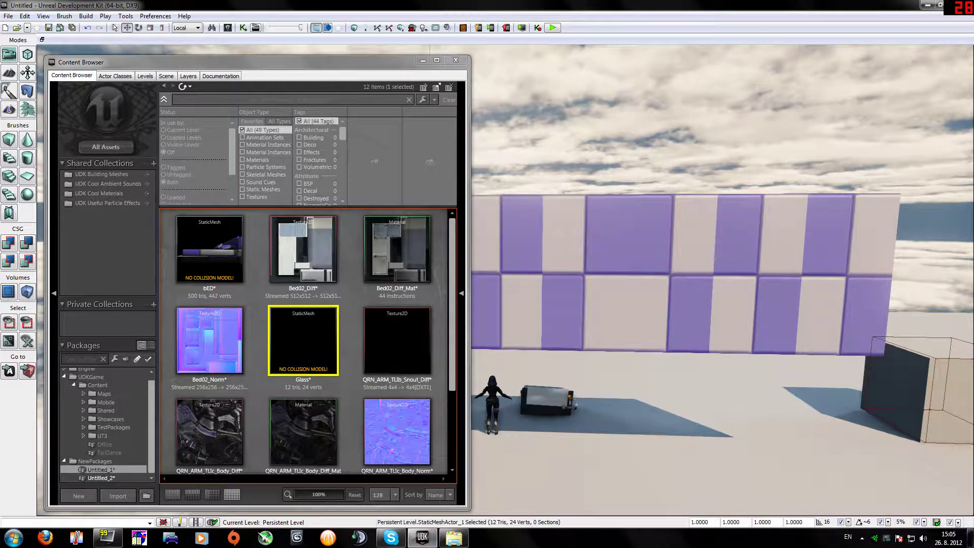
- Import the Glass_Diff texture from the UDK Models search results into the Untitled_1 package
click(454, 538)
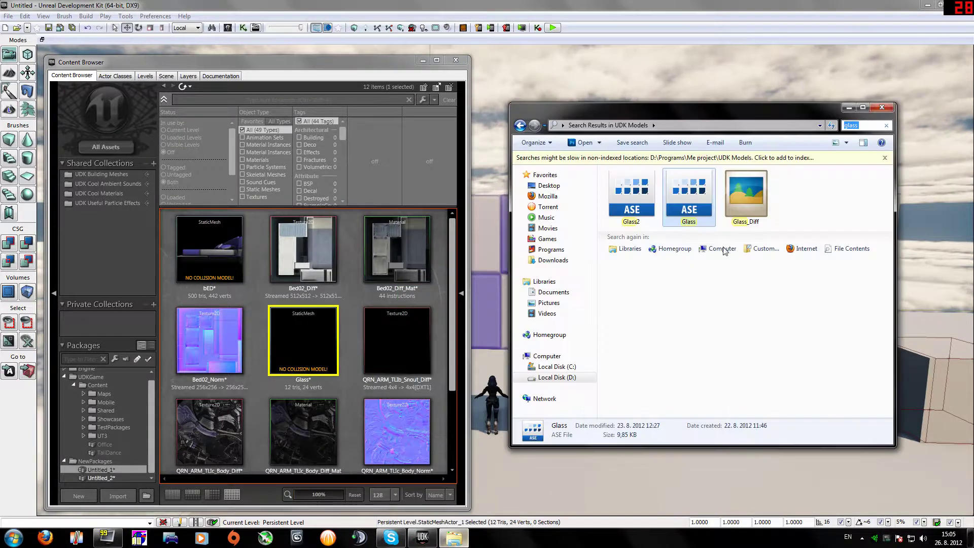
click(736, 206)
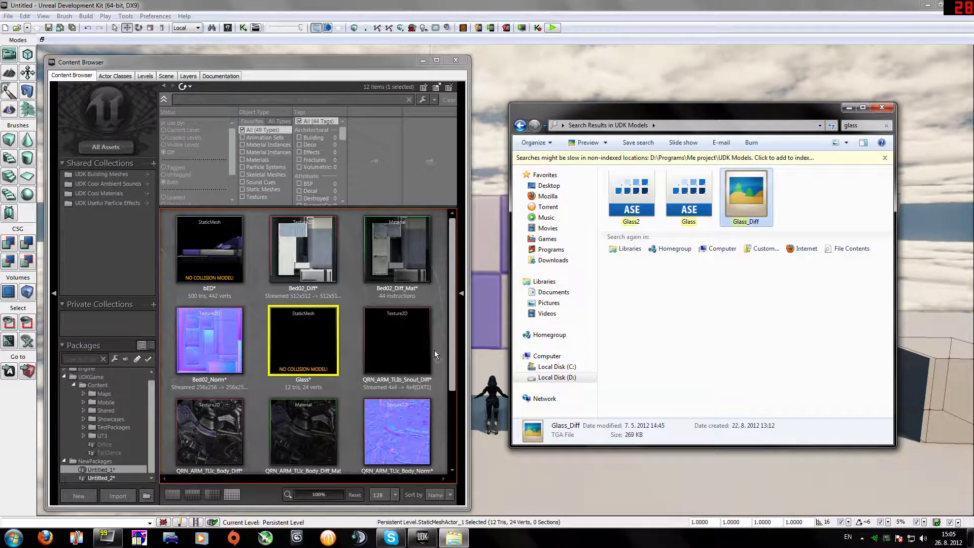
drag(440, 334, 440, 334)
click(401, 205)
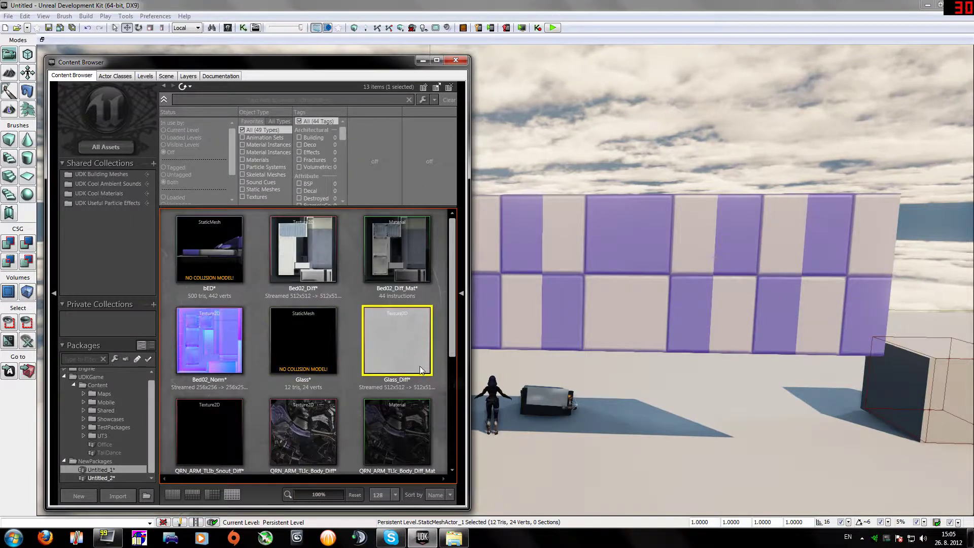
- Create a new material named Glass_Diff_Mat from the Glass_Diff texture in the Untitled_1 package
right_click(400, 348)
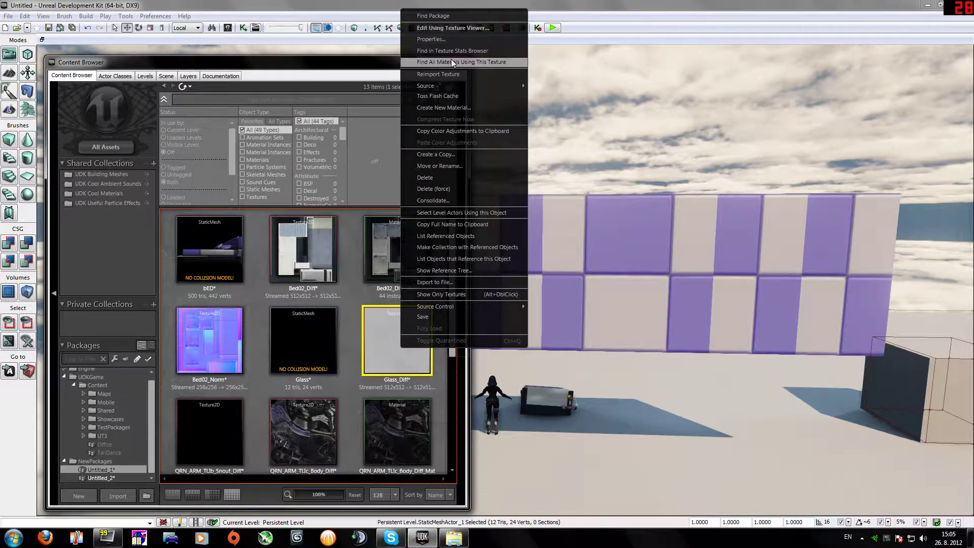
click(451, 108)
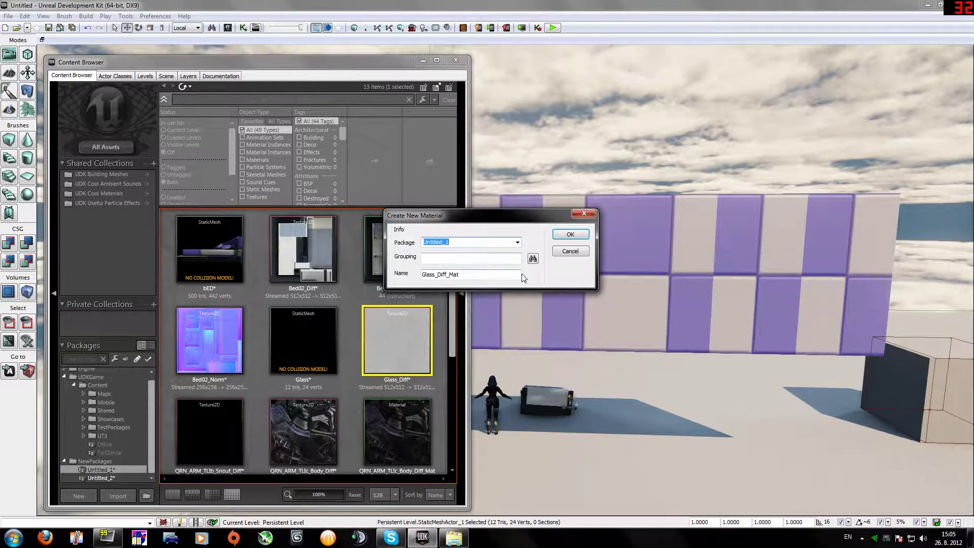
click(570, 234)
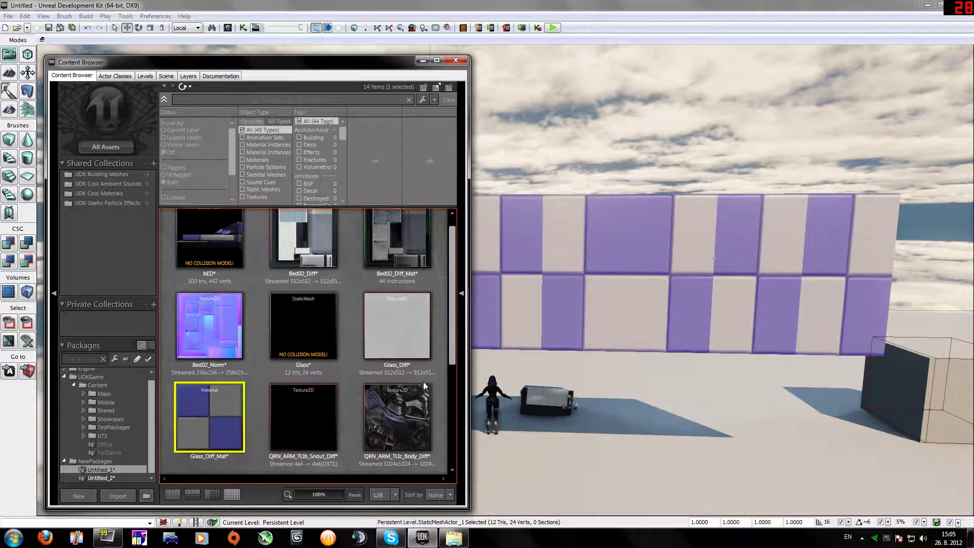
- Open Glass_Diff_Mat in the Material Editor and connect the Texture Sample's colour output to Diffuse and Opacity
double_click(234, 420)
drag(412, 86, 421, 113)
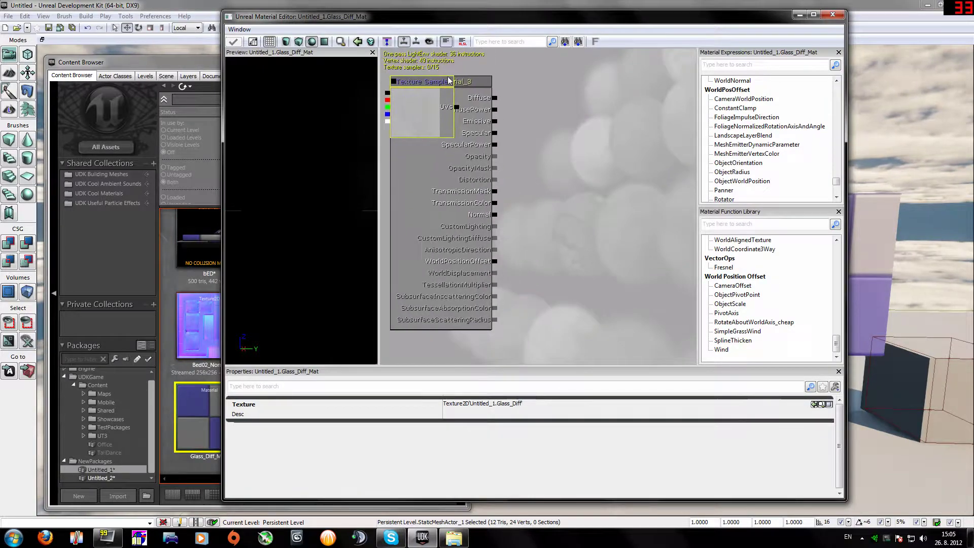
drag(455, 16, 269, 51)
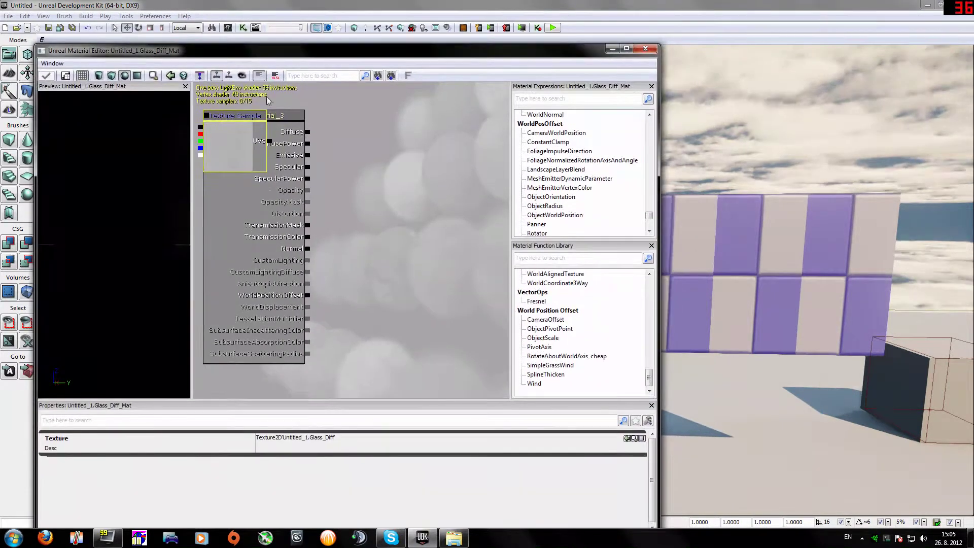
drag(200, 128, 308, 132)
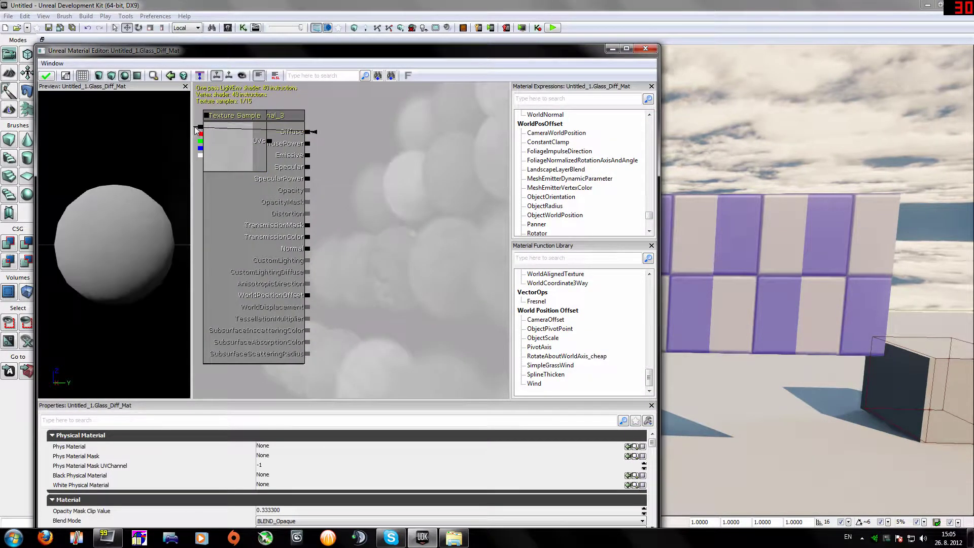
drag(193, 128, 201, 128)
drag(279, 166, 321, 194)
- Move the Texture Sample node off the material node so it sits beside the Diffuse input
click(264, 166)
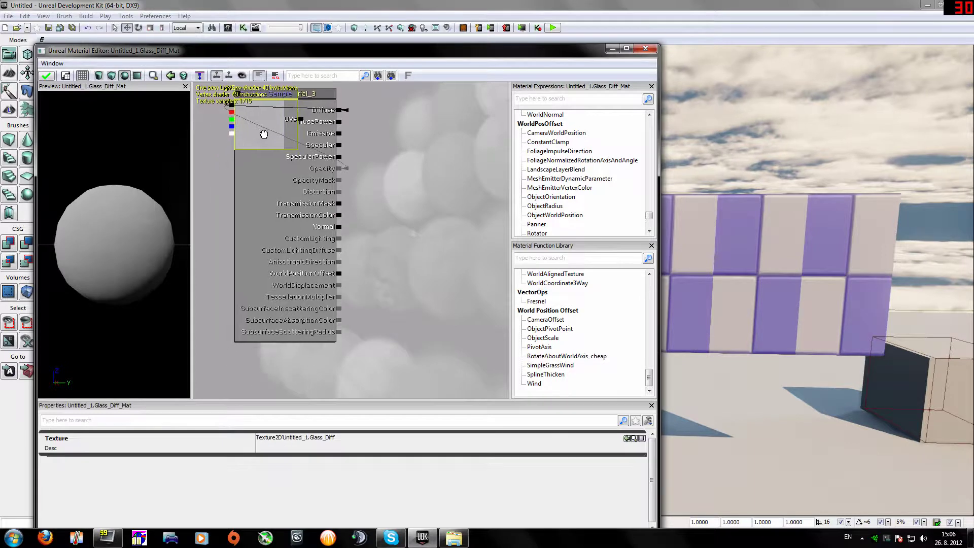
drag(259, 136, 273, 147)
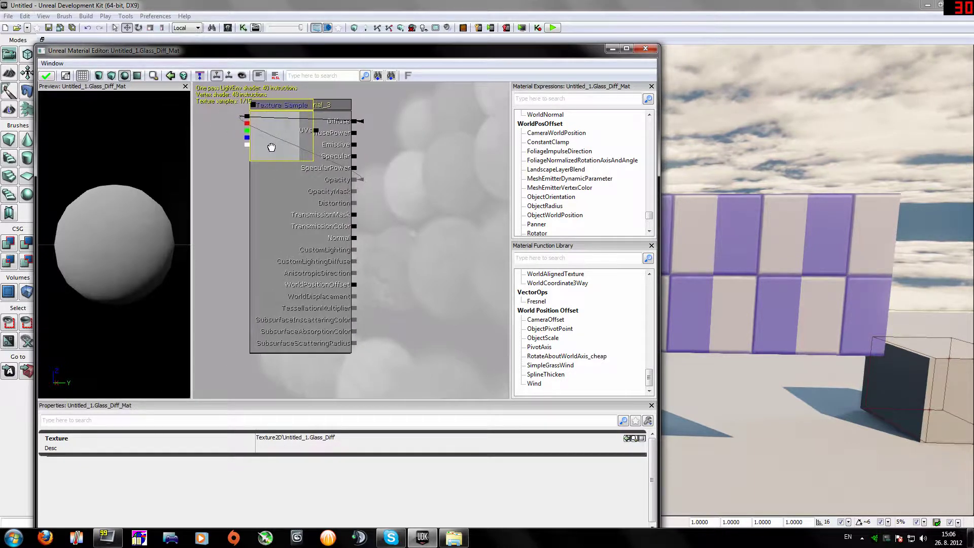
double_click(296, 107)
click(423, 60)
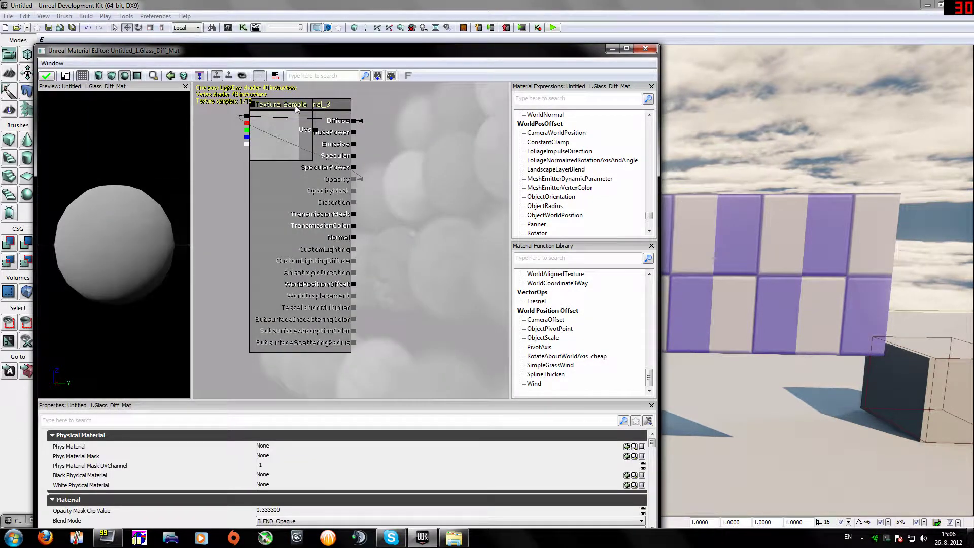
click(279, 105)
ctrl+drag(271, 105, 413, 113)
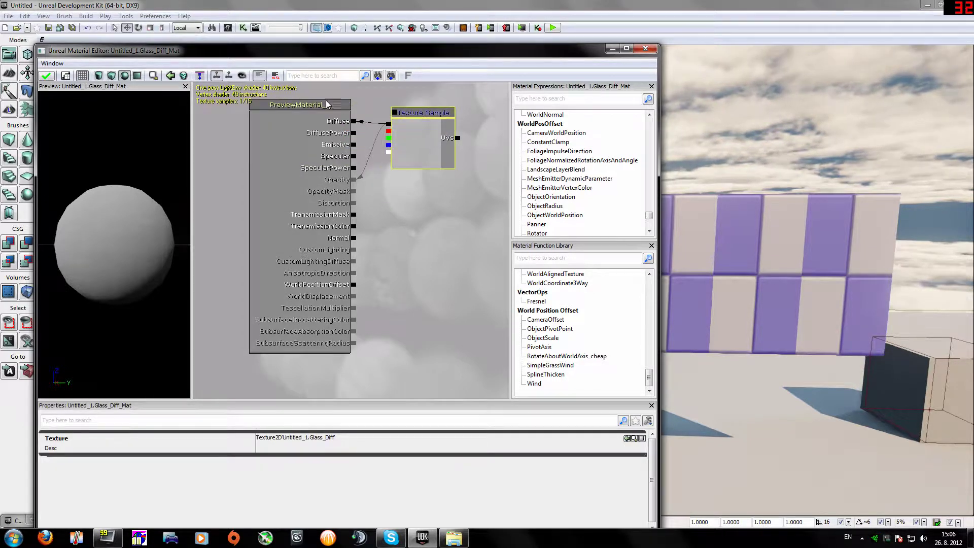
- Set the material's Blend Mode to BLEND_AlphaComposite, apply the change and close the Material Editor
click(305, 105)
scroll(294, 460, down, 2)
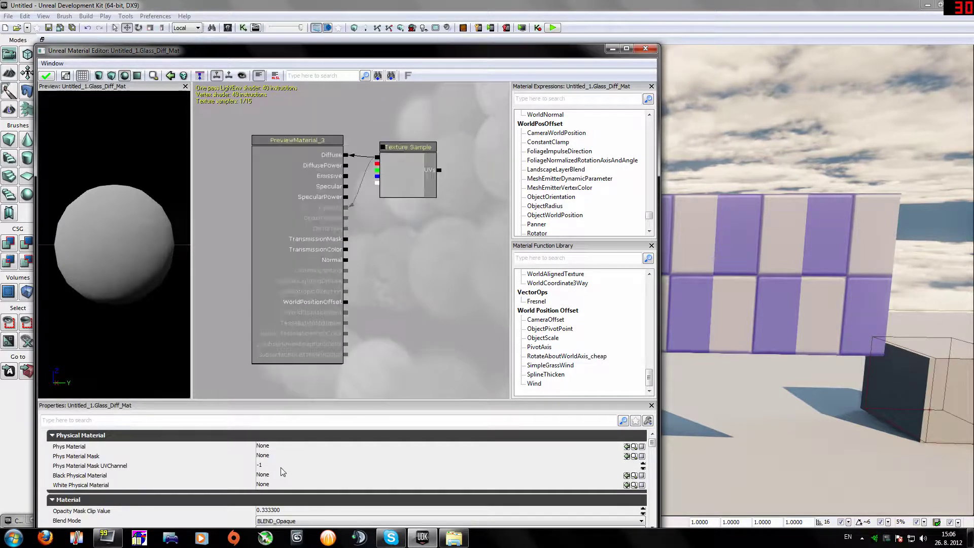
drag(652, 444, 662, 450)
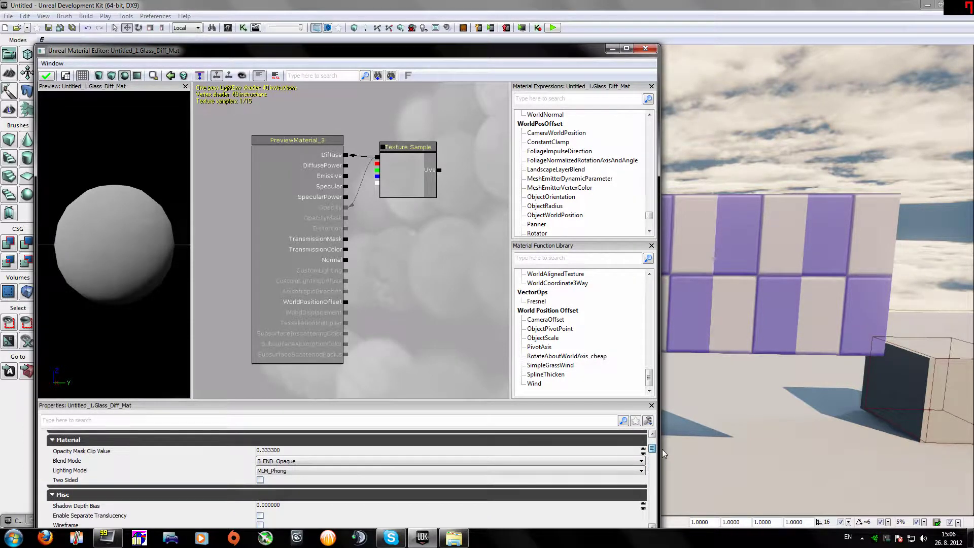
click(270, 462)
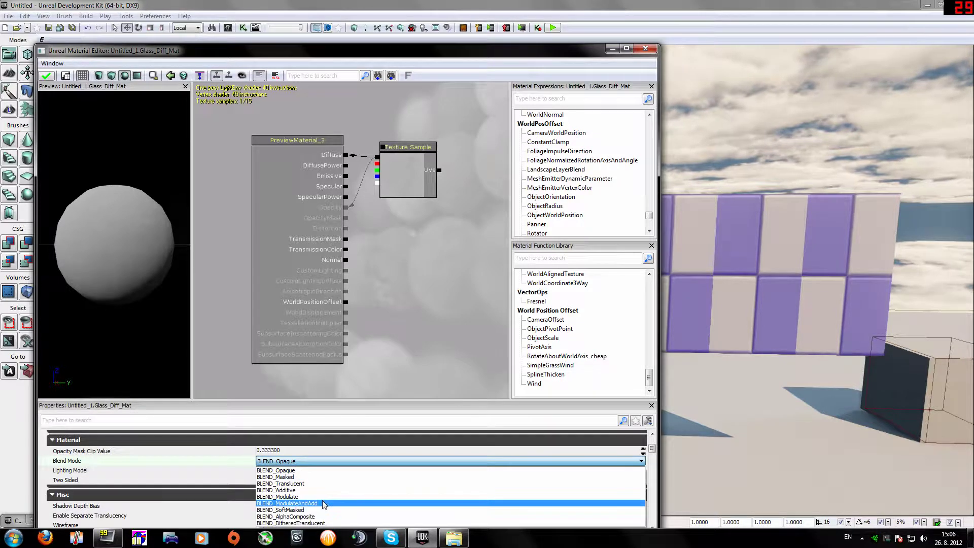
click(289, 516)
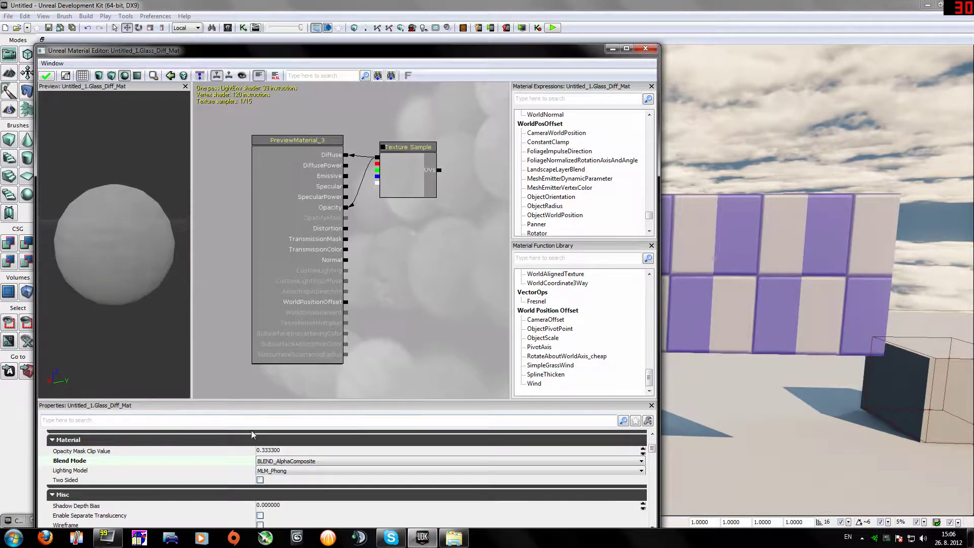
click(46, 76)
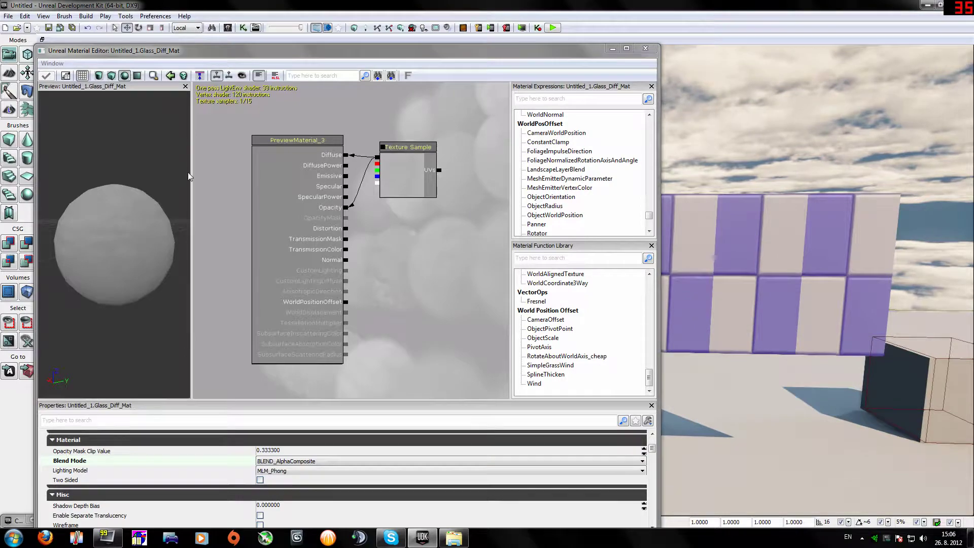
click(648, 49)
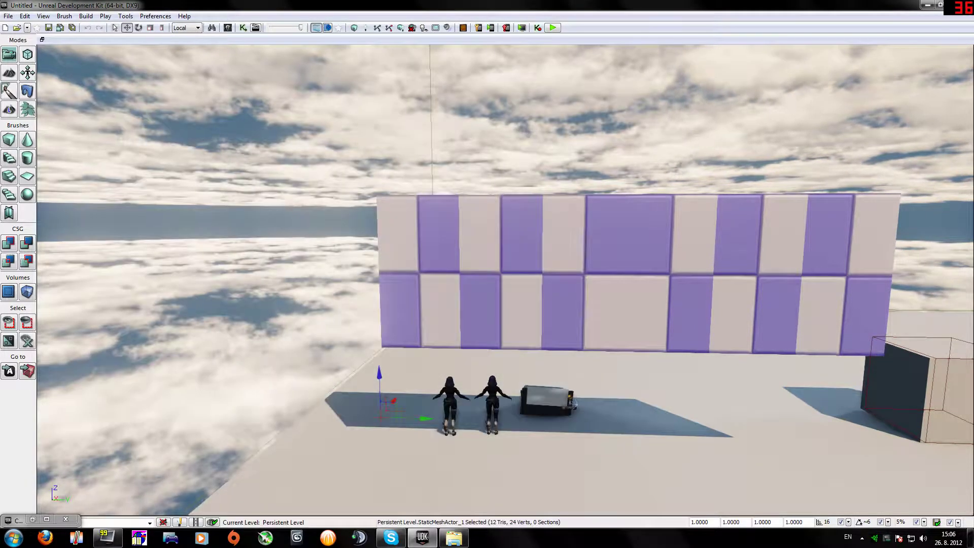
- Apply Glass_Diff_Mat to the checkered glass wall in the level and view it without the Content Browser
click(32, 519)
drag(229, 411, 573, 319)
right_drag(574, 319, 526, 347)
click(423, 60)
right_drag(472, 213, 515, 167)
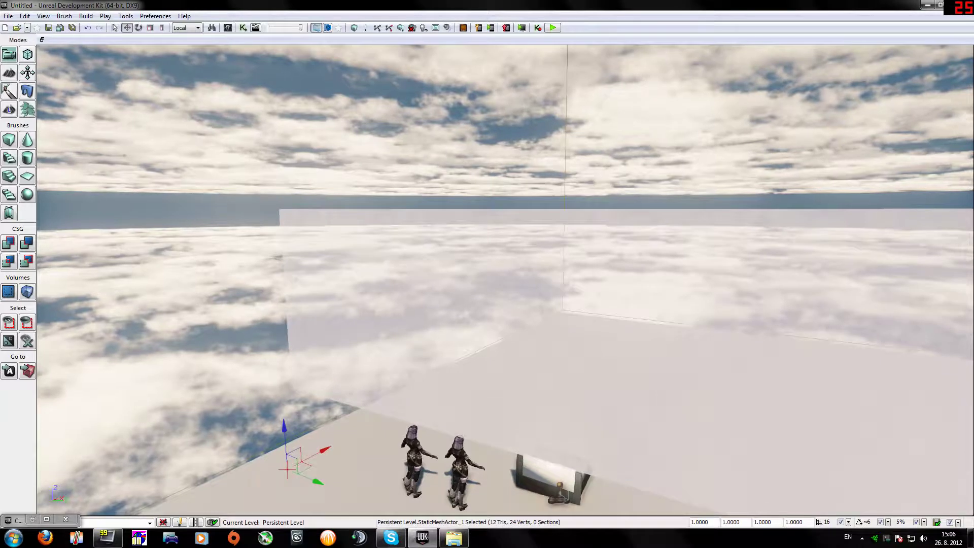
- Move the glass wall along its X axis, farther away from the characters and the bed
click(413, 456)
click(366, 457)
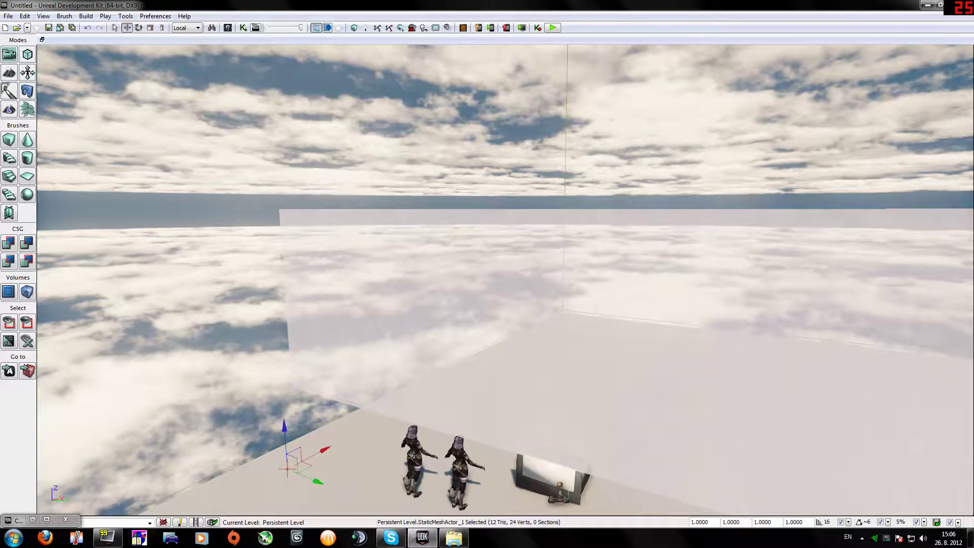
drag(324, 451, 372, 423)
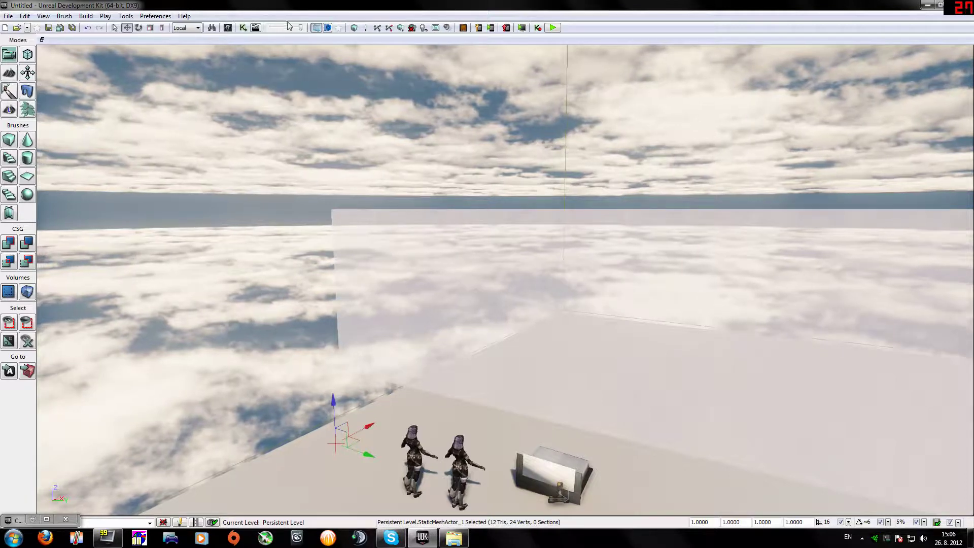
- Turn off selection of translucent objects and select the sky mesh through the glass wall
click(316, 29)
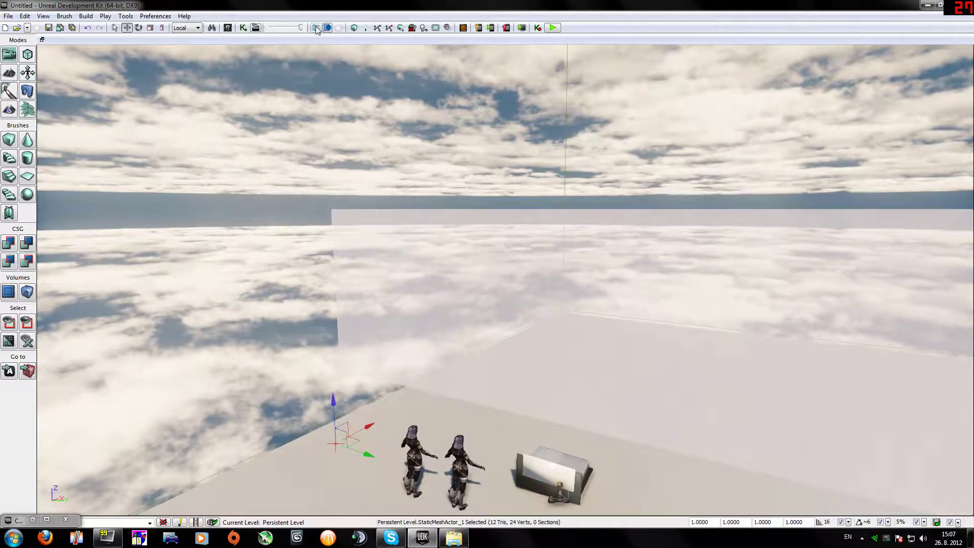
click(375, 244)
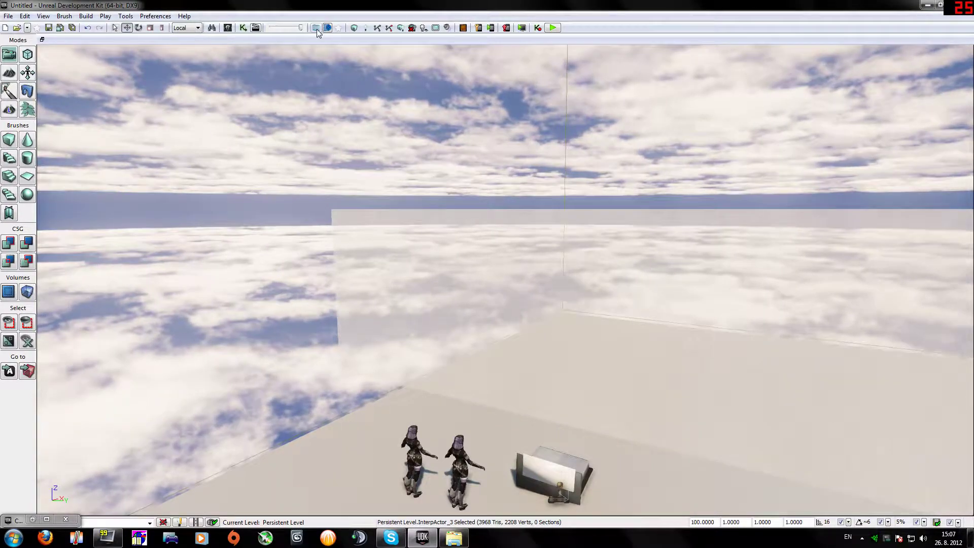
- Turn selection of translucent objects on, select the glass wall and move it along its X axis to beyond the bed
right_drag(505, 280, 523, 356)
click(523, 274)
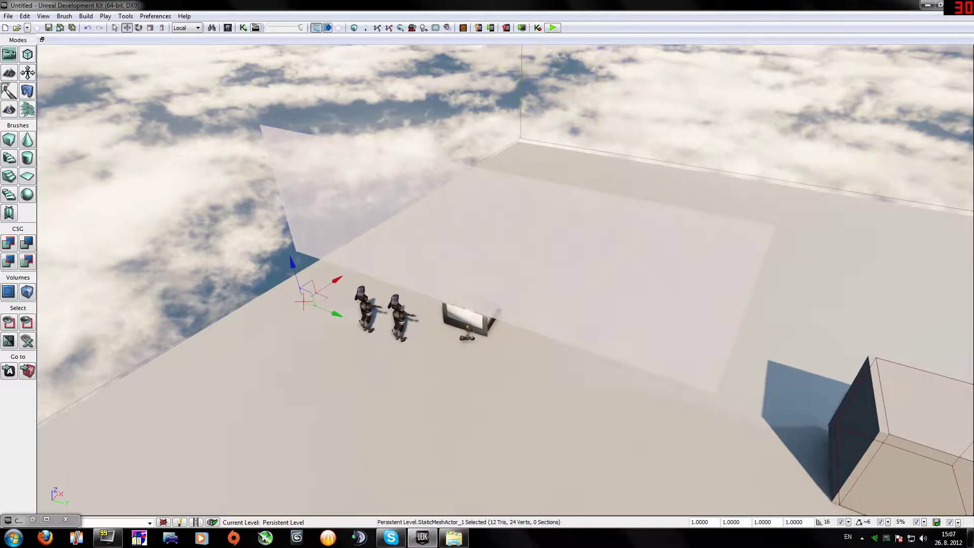
drag(339, 282, 397, 249)
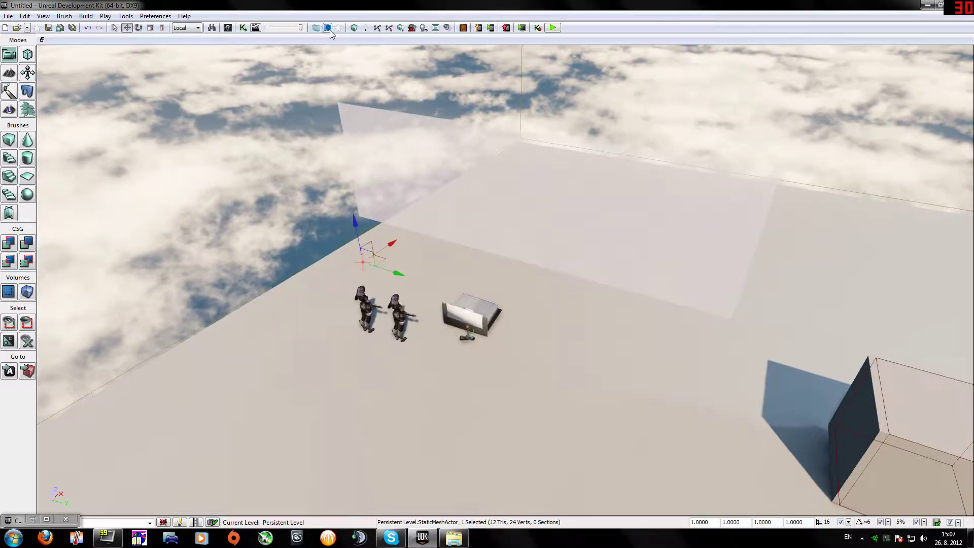
- Select the floor through the glass, then reselect the glass wall and move it back along X in front of the characters and bed
click(564, 236)
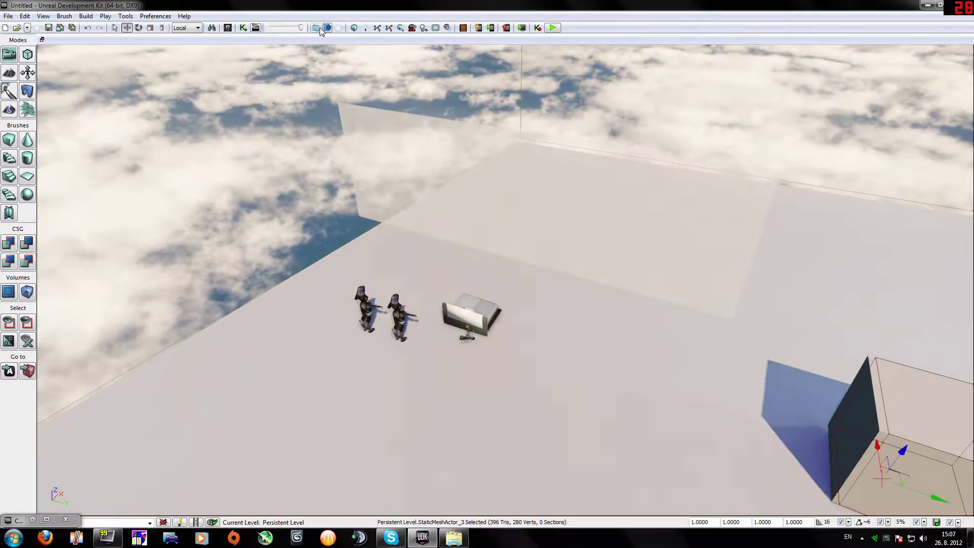
click(564, 228)
drag(397, 243, 335, 331)
mouse_move(335, 331)
right_down()
mouse_move(295, 337)
mouse_move(305, 318)
mouse_move(337, 320)
right_up()
key(w)
key(a)
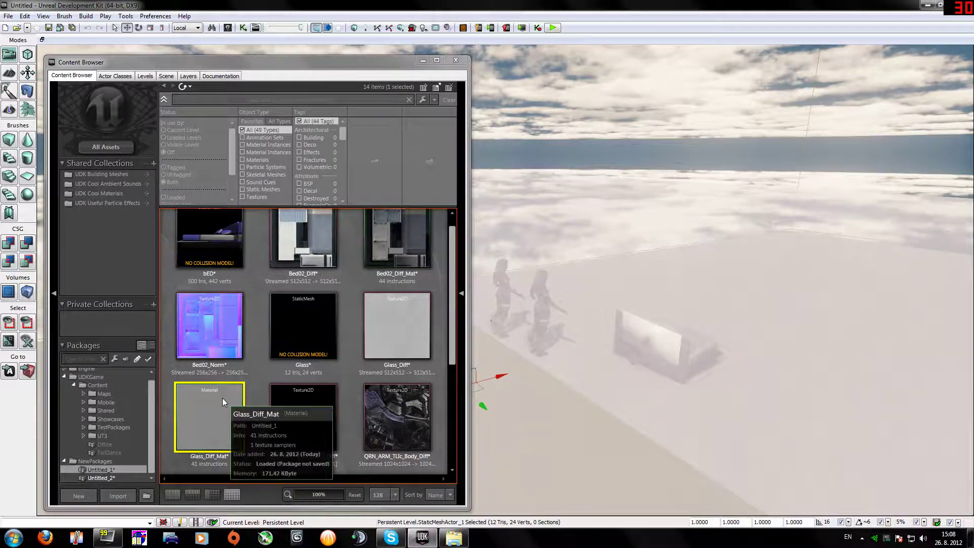
- Open Glass_Diff_Mat in the Material Editor and review its node connections and its Material and Misc properties
double_click(222, 399)
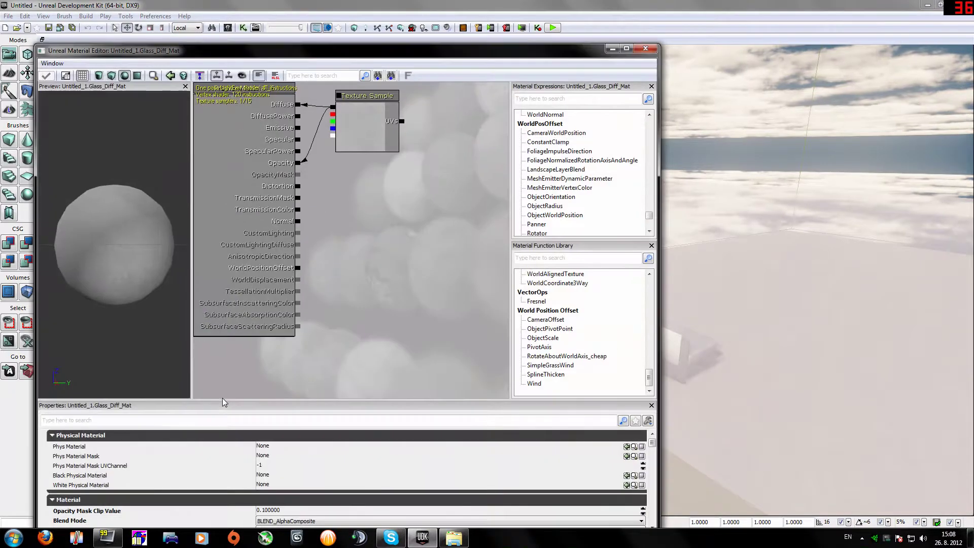
click(613, 49)
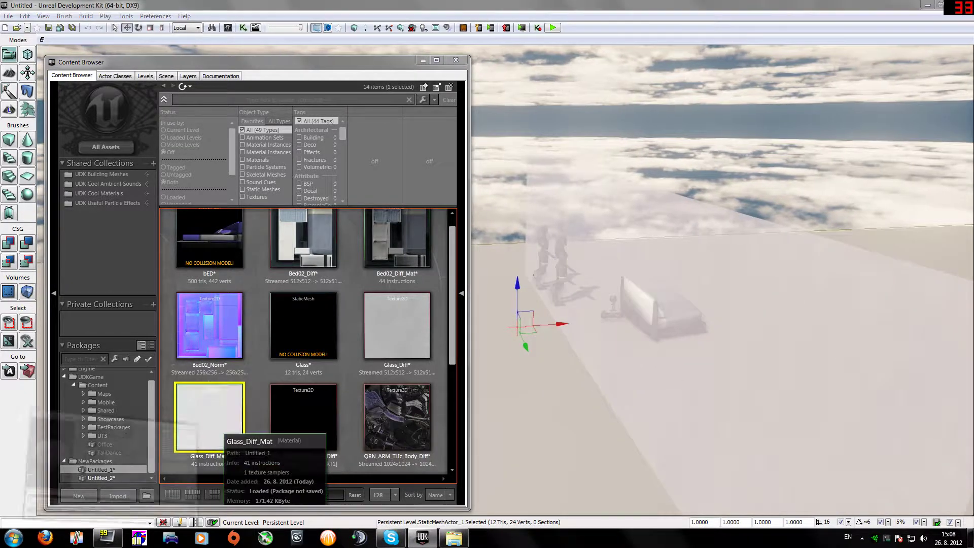
double_click(228, 442)
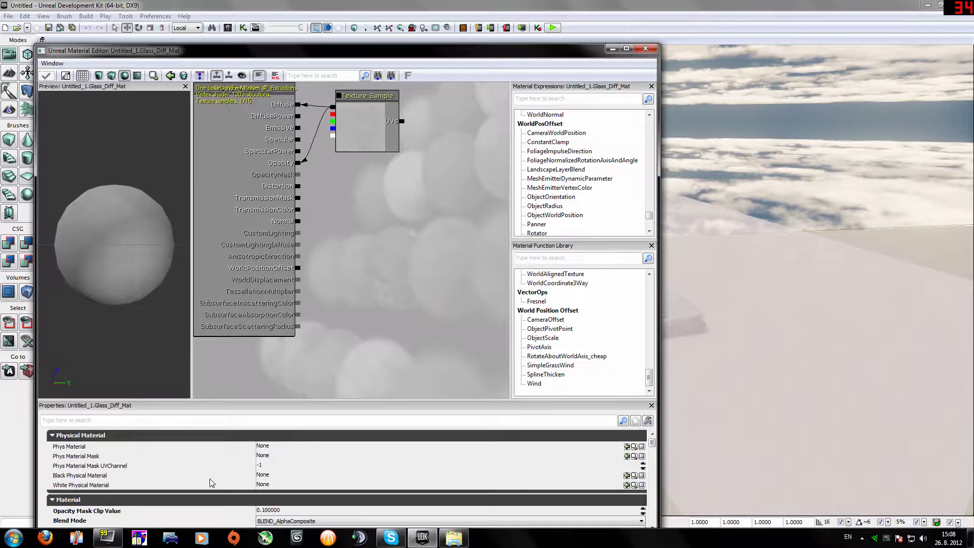
scroll(655, 453, down, 3)
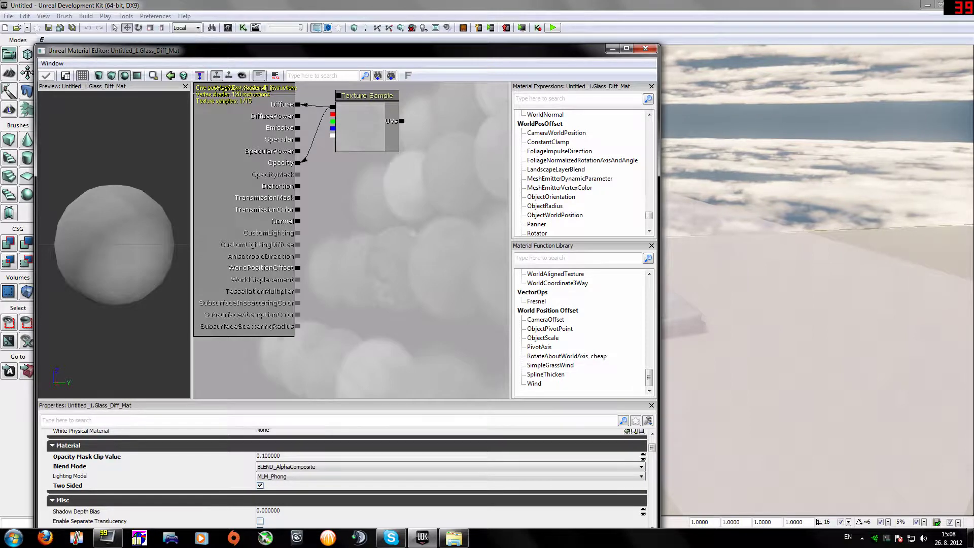
scroll(422, 480, down, 2)
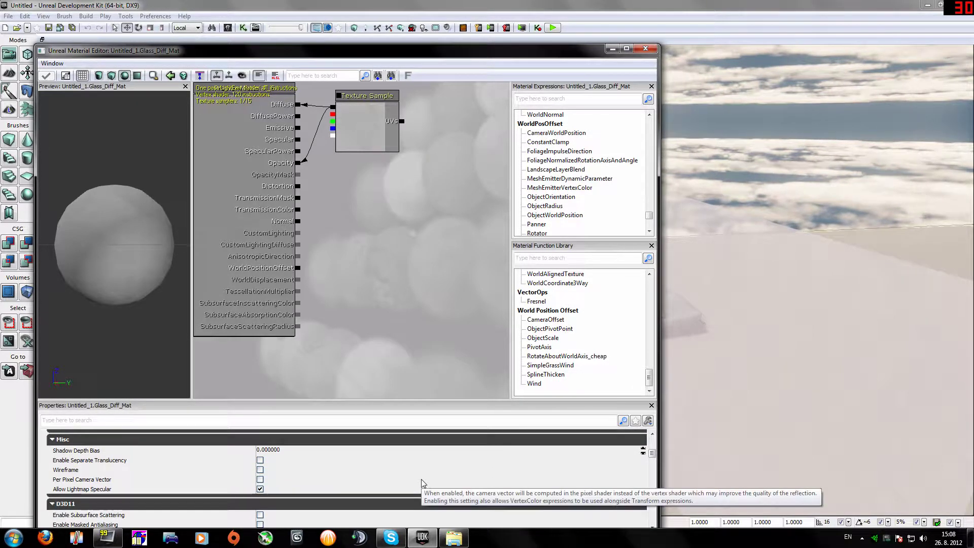
drag(776, 386, 777, 472)
right_drag(812, 330, 868, 325)
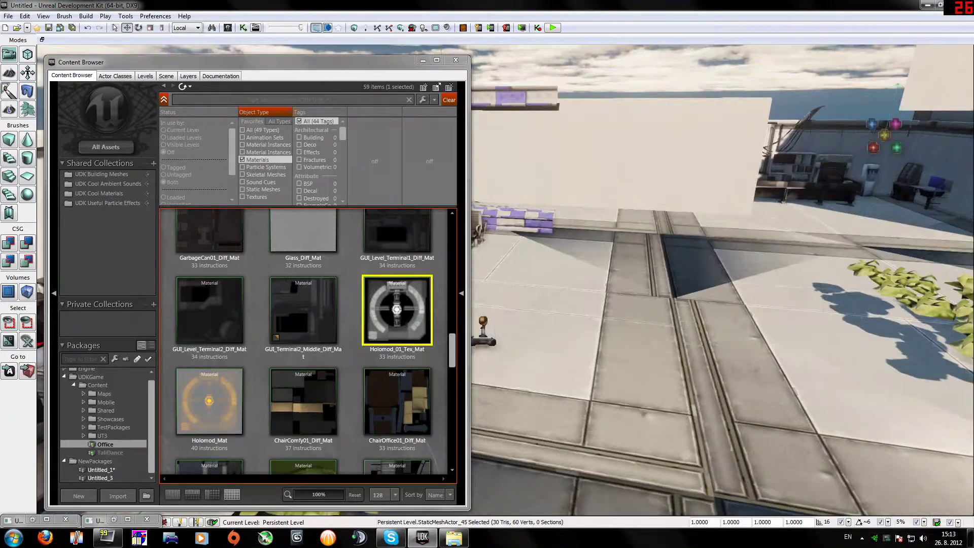
- Rotate the hologram panel near the garbage containers up from the floor, and select a neighbouring mesh to clear its selection highlight
right_drag(710, 285, 852, 284)
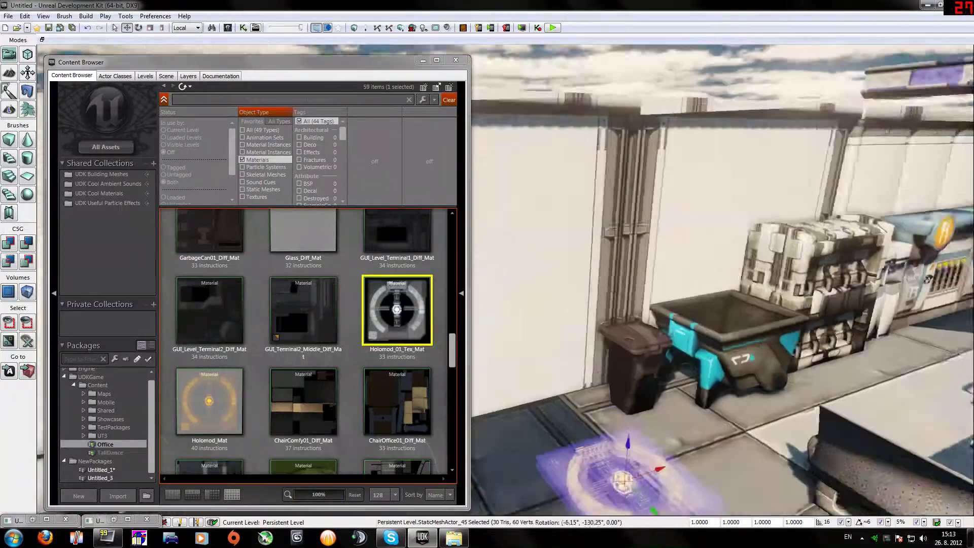
right_drag(589, 284, 556, 360)
drag(591, 260, 610, 164)
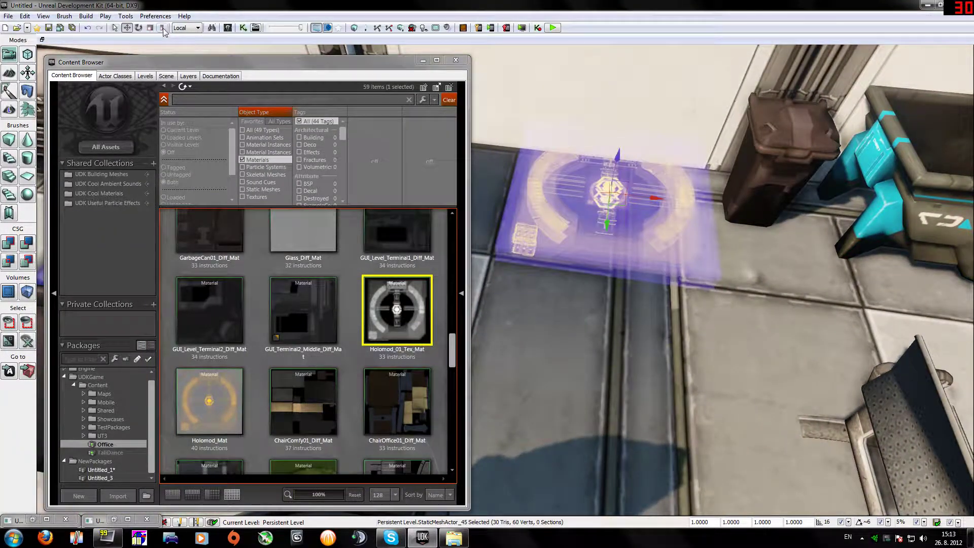
click(140, 29)
drag(616, 196, 616, 153)
right_drag(616, 195, 584, 165)
click(761, 304)
right_drag(761, 305, 758, 278)
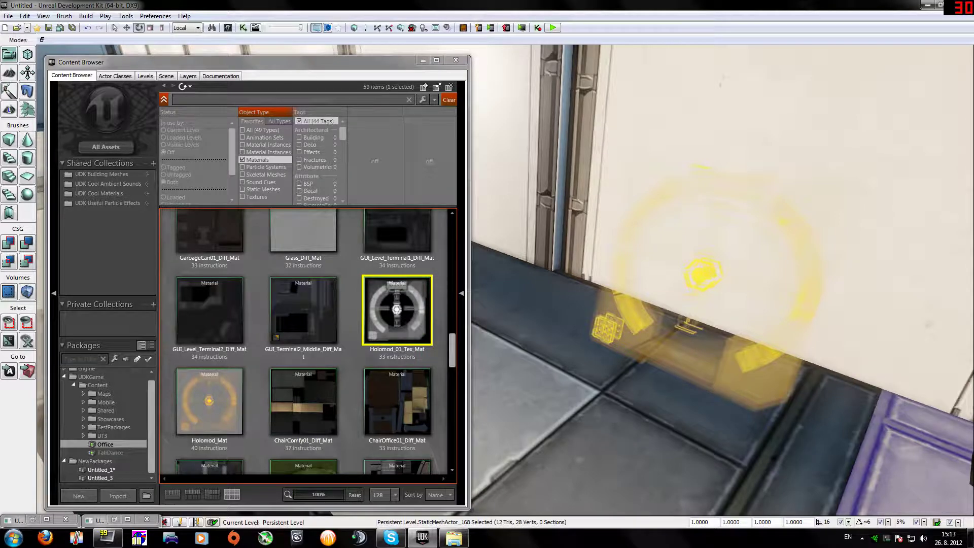
- Open Holomod_01_Tex_Mat, examine how its Texture Sample feeds the material inputs, and close its editor
click(416, 304)
double_click(397, 310)
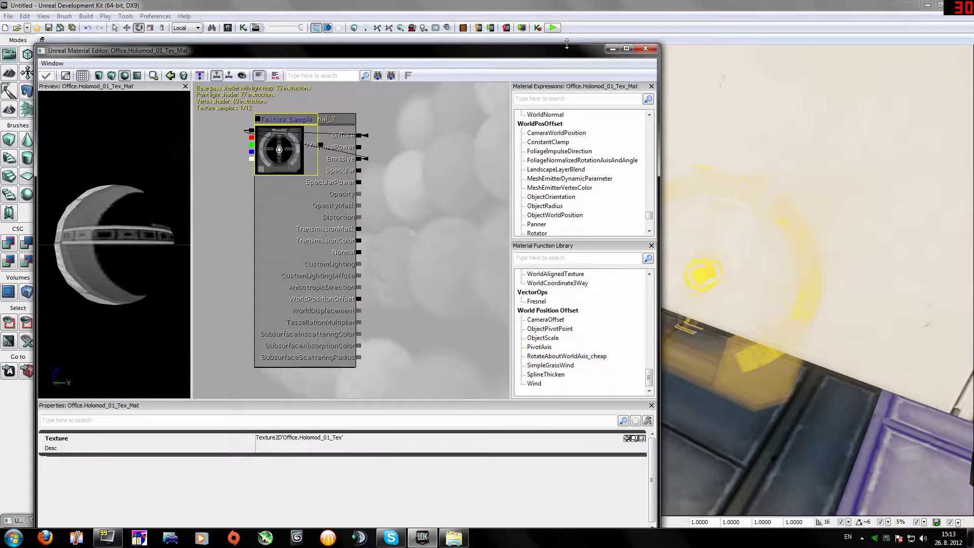
click(645, 48)
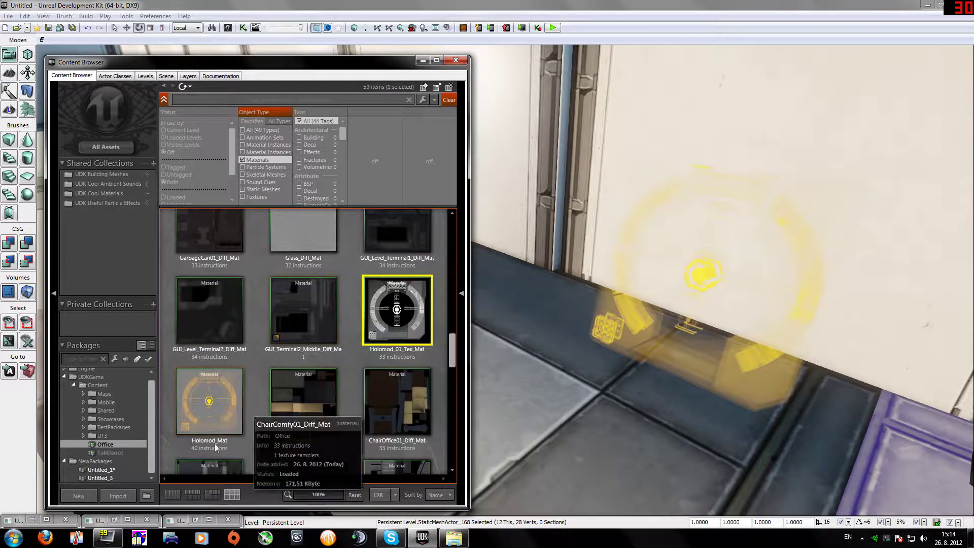
- Examine the Texture Sample, Multiply and colour parameter nodes of Holomod_Mat and compare them with the hologram in the level
double_click(191, 407)
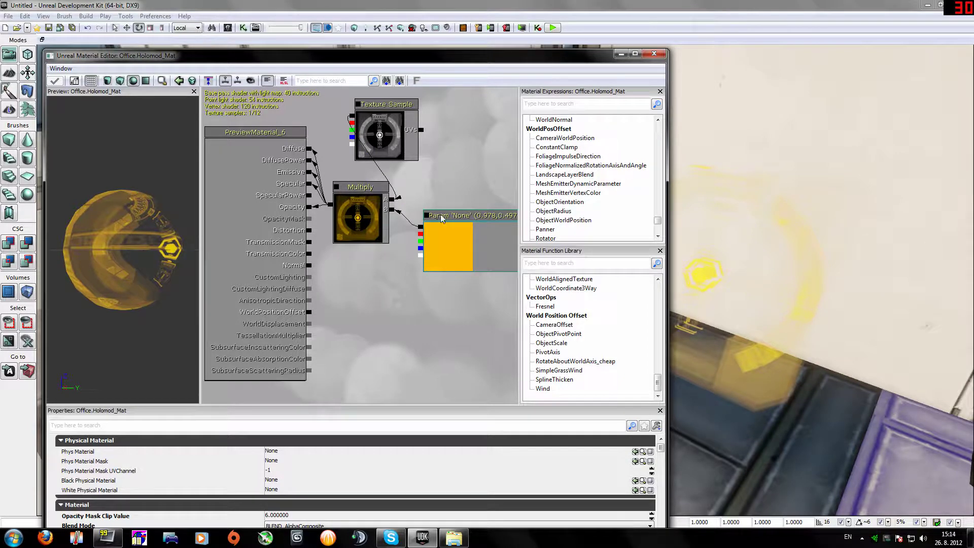
click(385, 105)
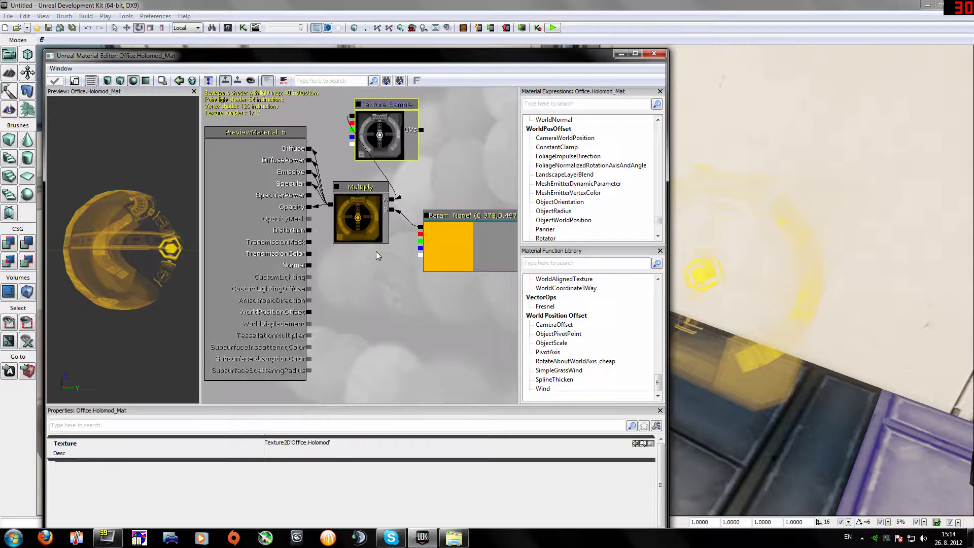
drag(305, 118, 323, 121)
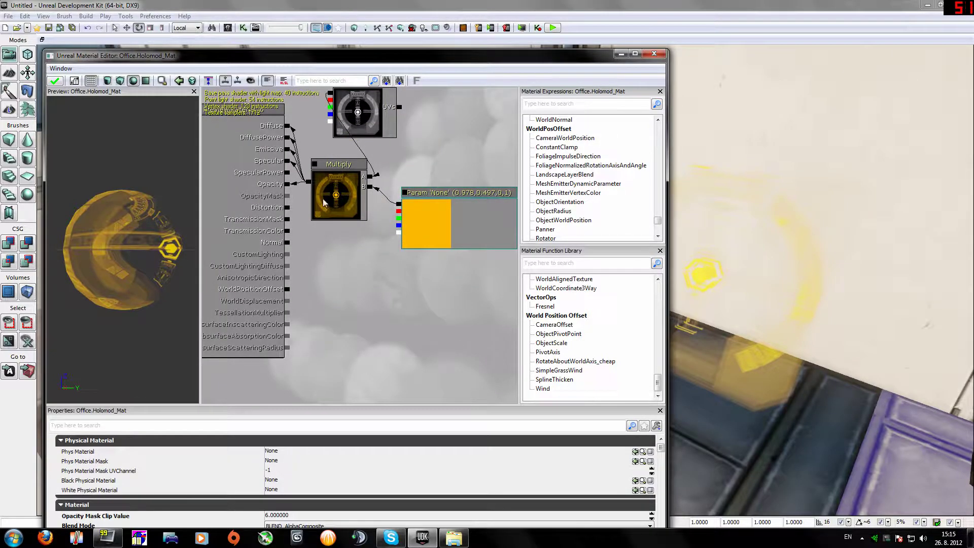
click(620, 54)
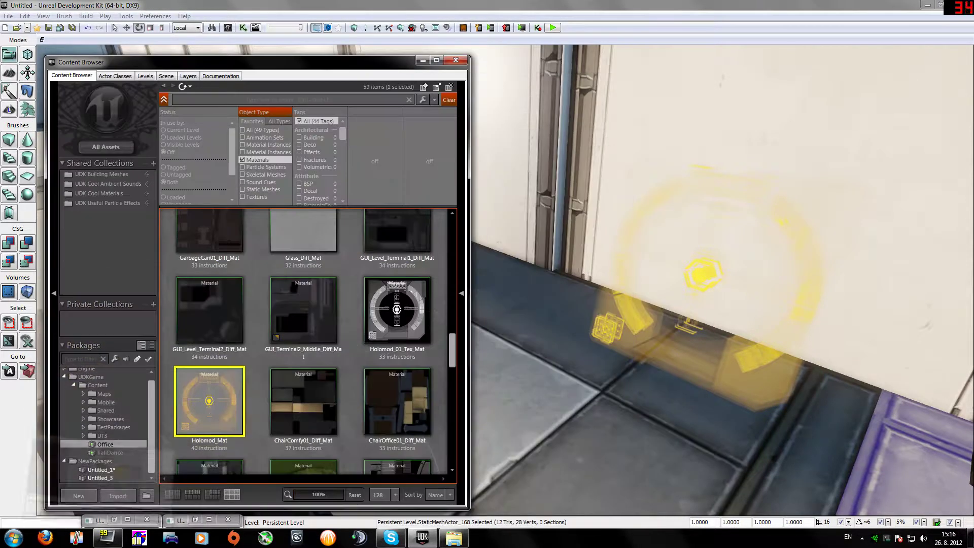
right_drag(482, 400, 422, 407)
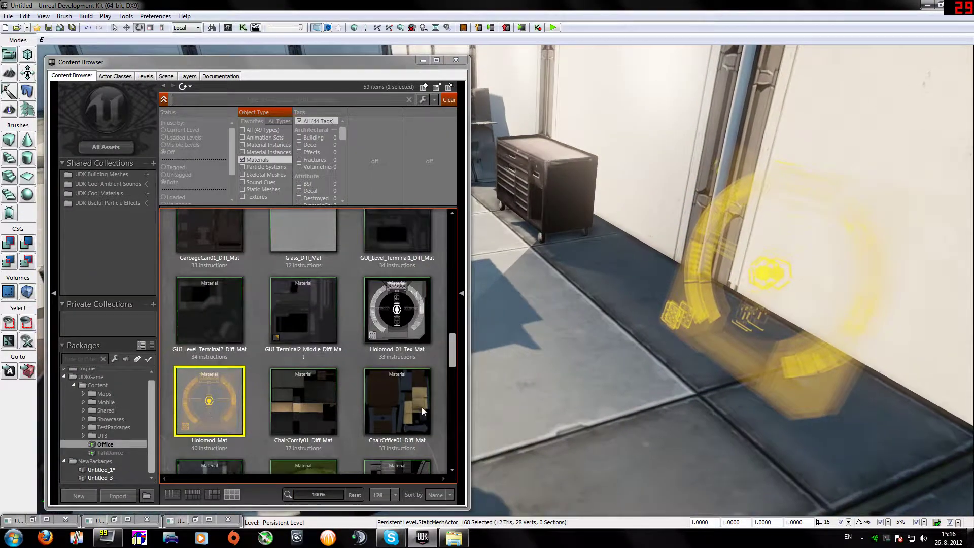
double_click(218, 395)
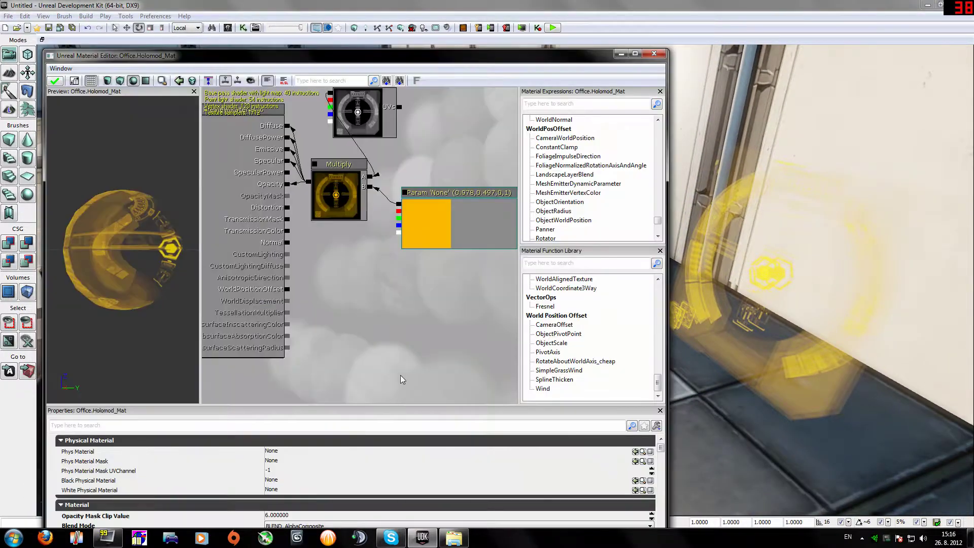
click(620, 54)
- Reopen Holomod_01_Tex_Mat and inspect its Texture Sample node and its preview sphere from another angle
double_click(394, 325)
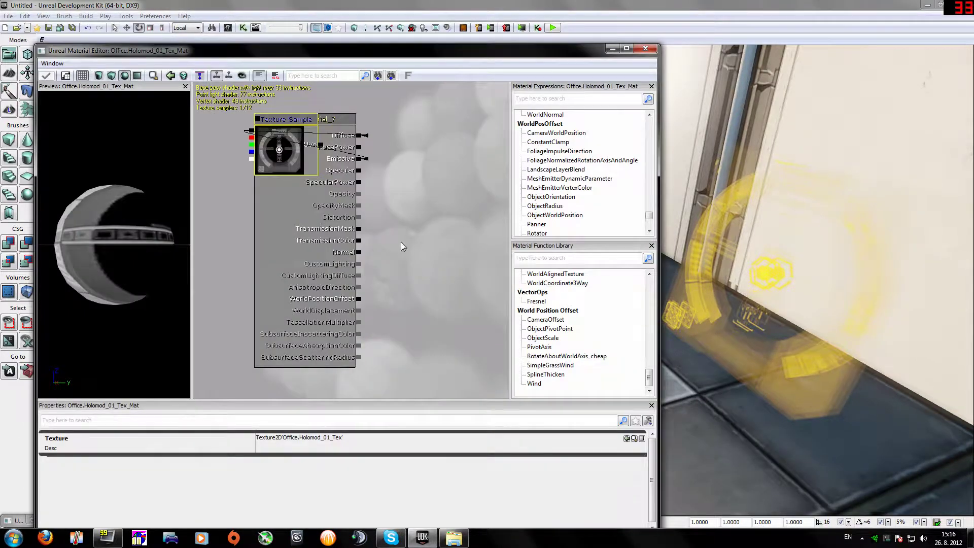
drag(292, 123, 311, 125)
drag(119, 214, 110, 213)
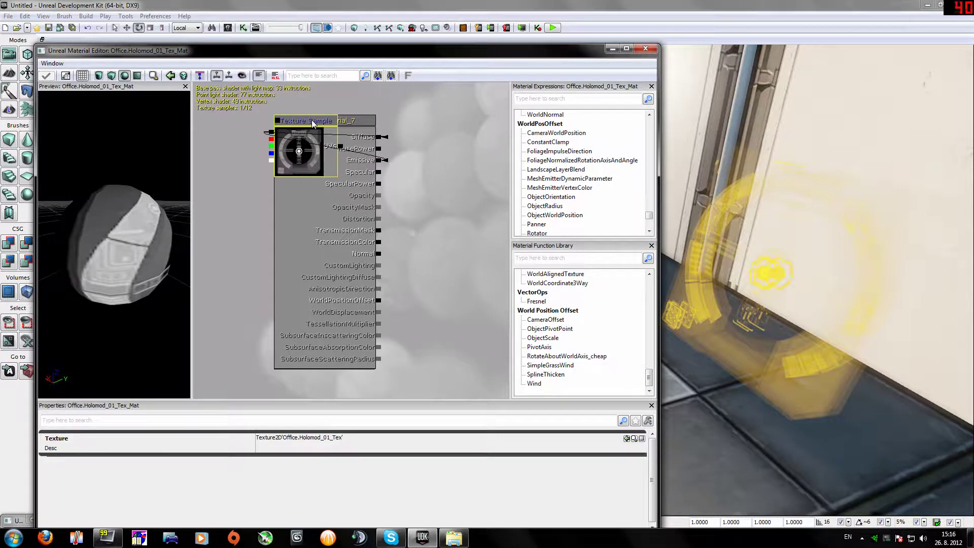
- Switch to Windows Explorer and browse the ME3 folder inside MeModels EXTRACTED
click(454, 499)
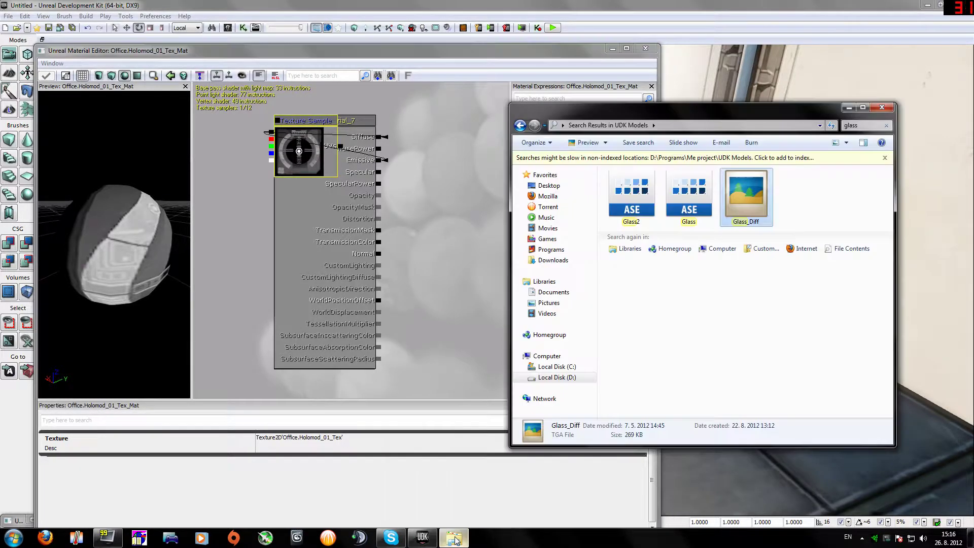
click(520, 126)
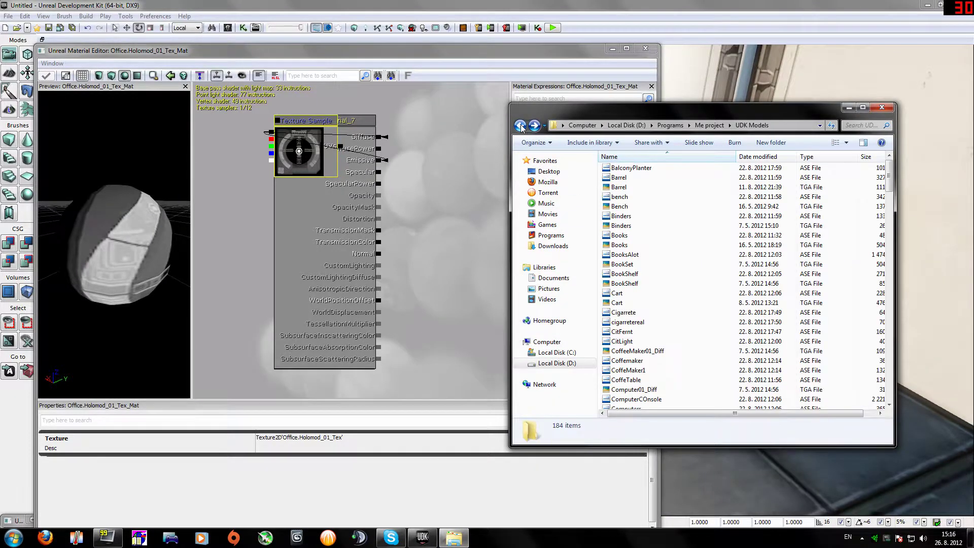
click(520, 126)
double_click(640, 216)
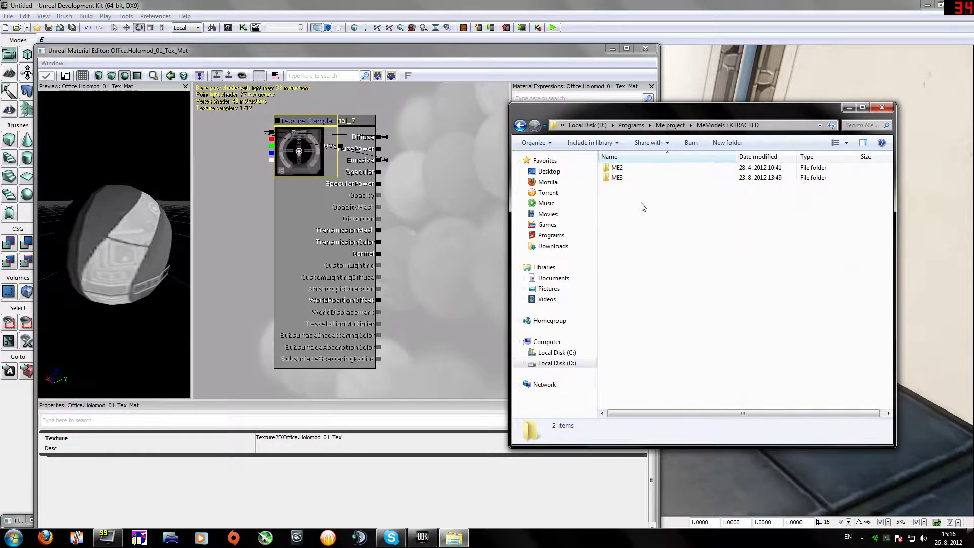
double_click(637, 178)
scroll(863, 314, down, 5)
- Show the desktop, select the BioVFX_Env_Hologram archive and return to UDK
key(super+d)
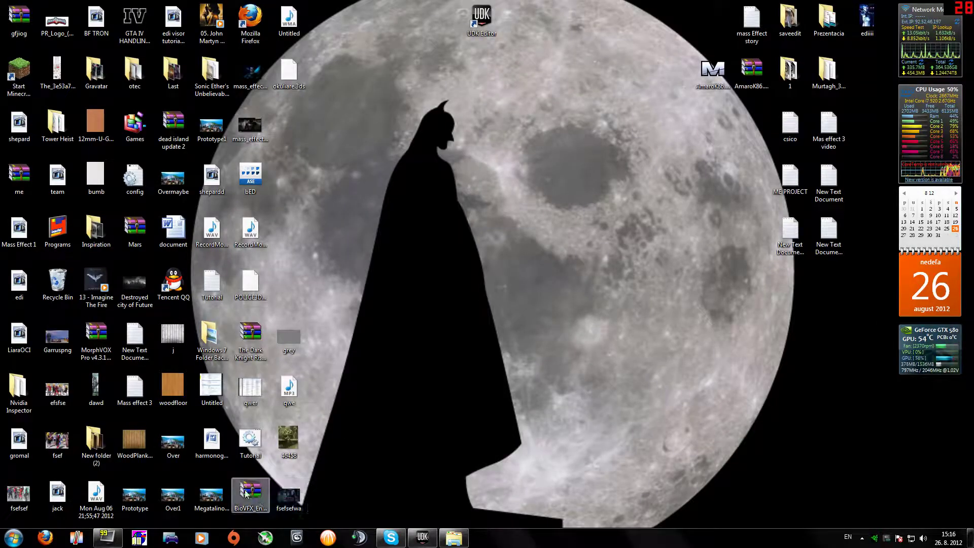
click(254, 513)
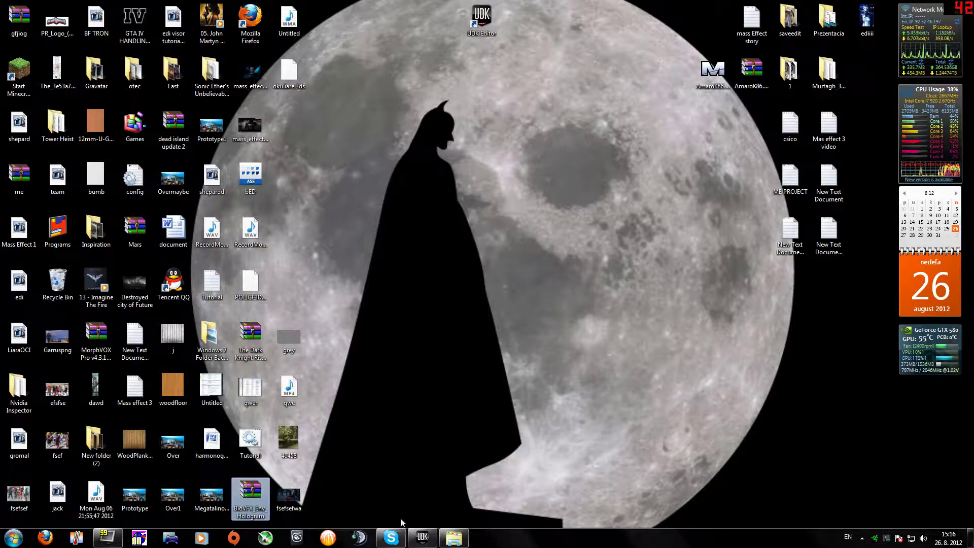
click(434, 541)
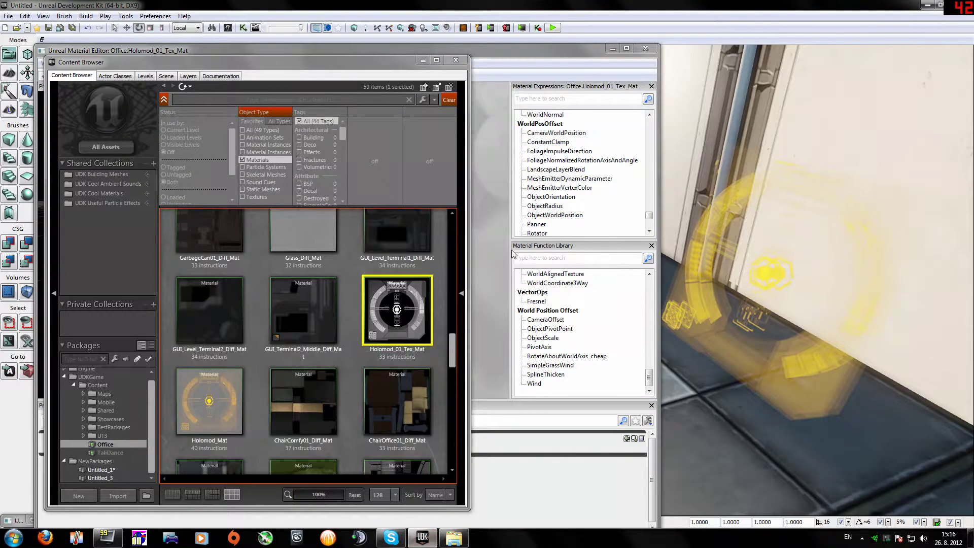
- Review the Holomod_01_Tex_Mat node graph, close its editor and open Holomod_Mat for comparison
double_click(398, 288)
drag(297, 148, 324, 149)
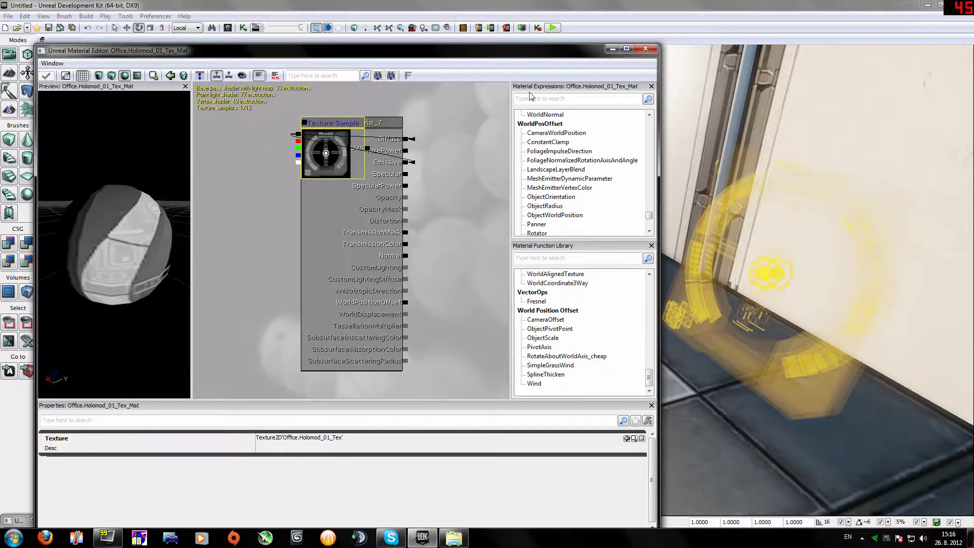
click(646, 49)
double_click(212, 399)
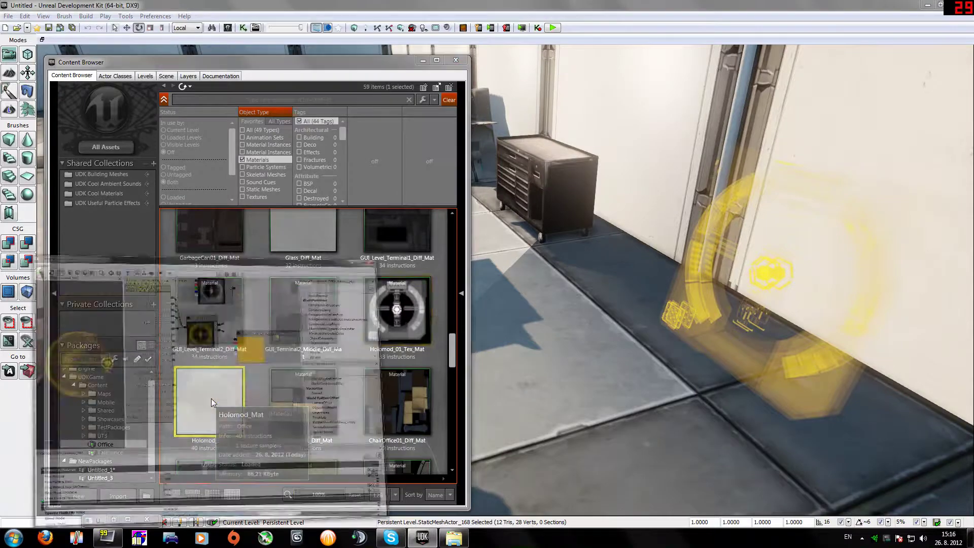
double_click(212, 403)
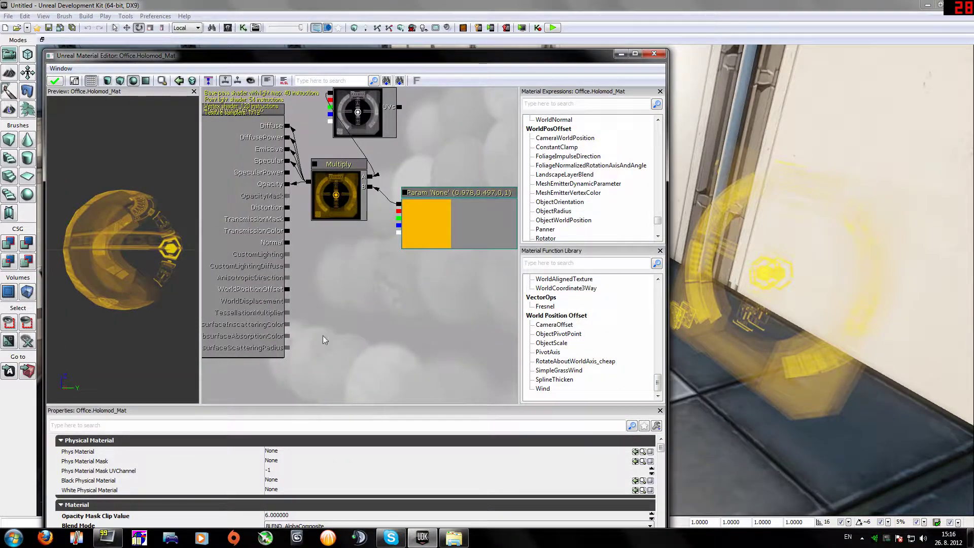
drag(433, 56, 451, 49)
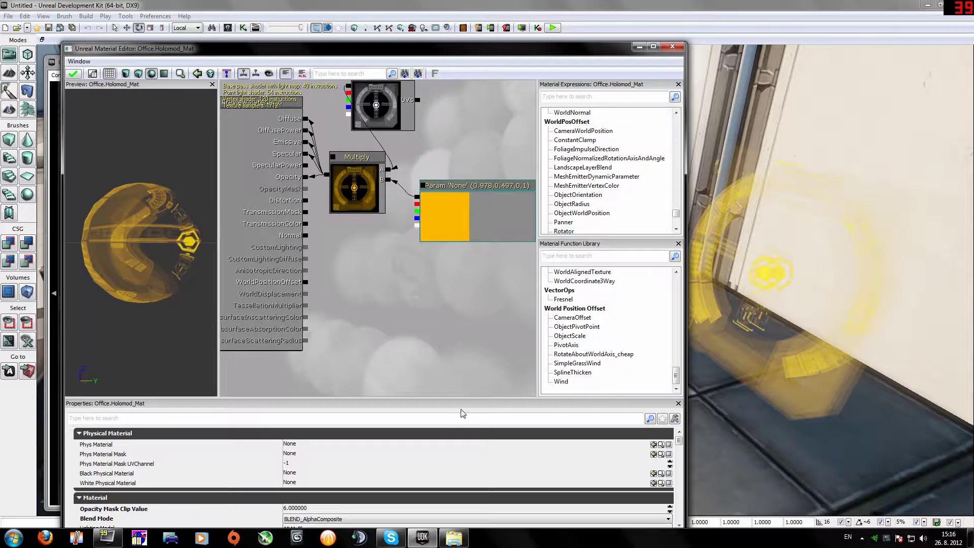
- Show the desktop and move the BioVFX_Env_Hologram archive out of the icon columns to the middle of the wallpaper
key(super+d)
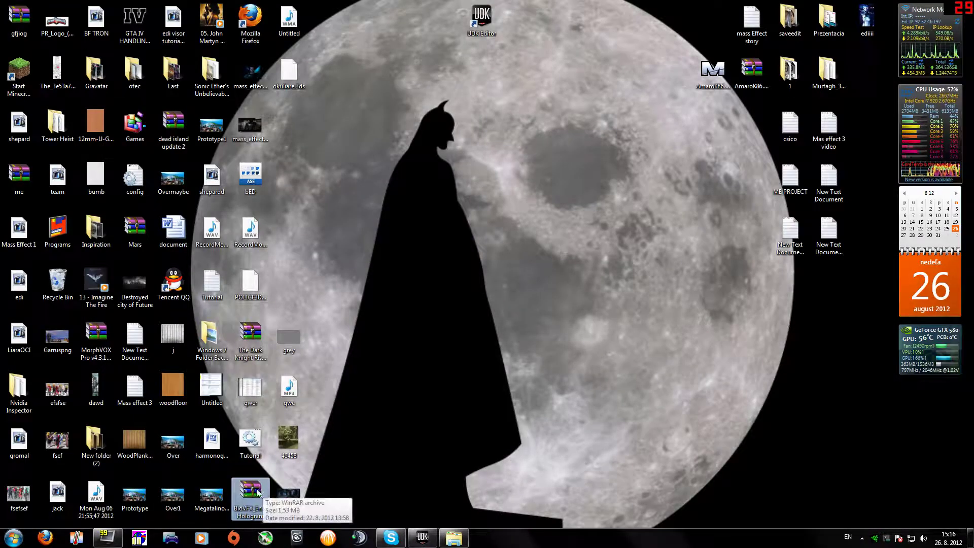
drag(258, 493, 450, 176)
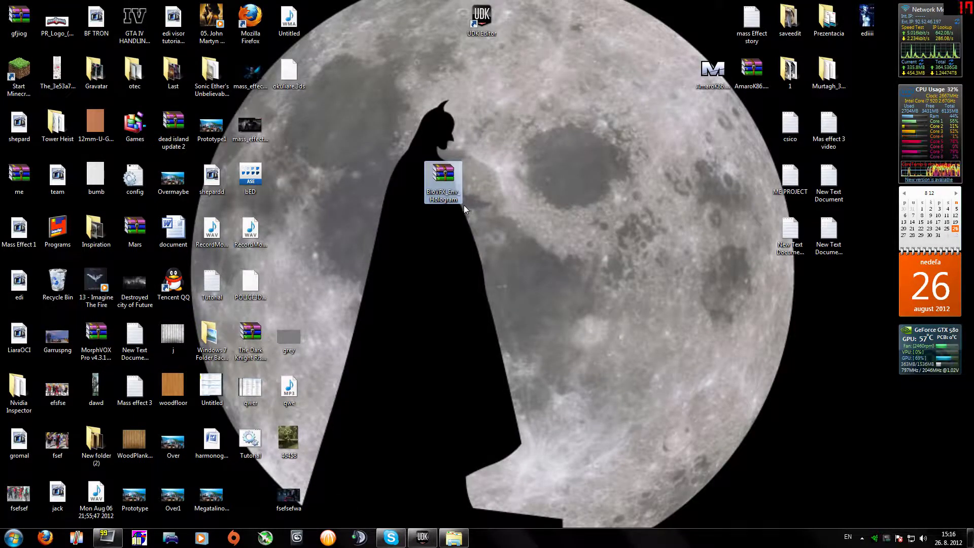
- Return to UDK and examine Holomod_Mat's texture, Multiply and Vector Parameter nodes and where the Multiply and Vector Parameter expressions are created
click(424, 537)
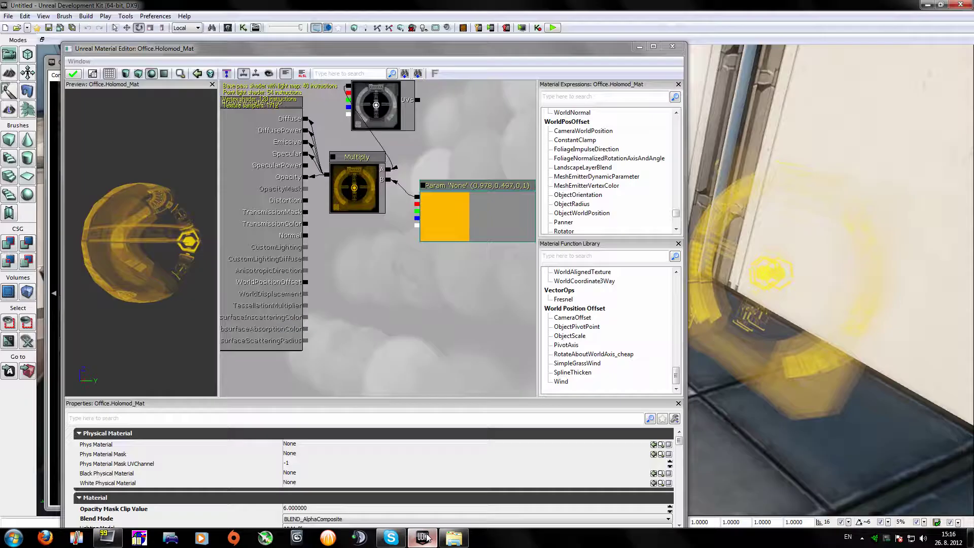
click(381, 263)
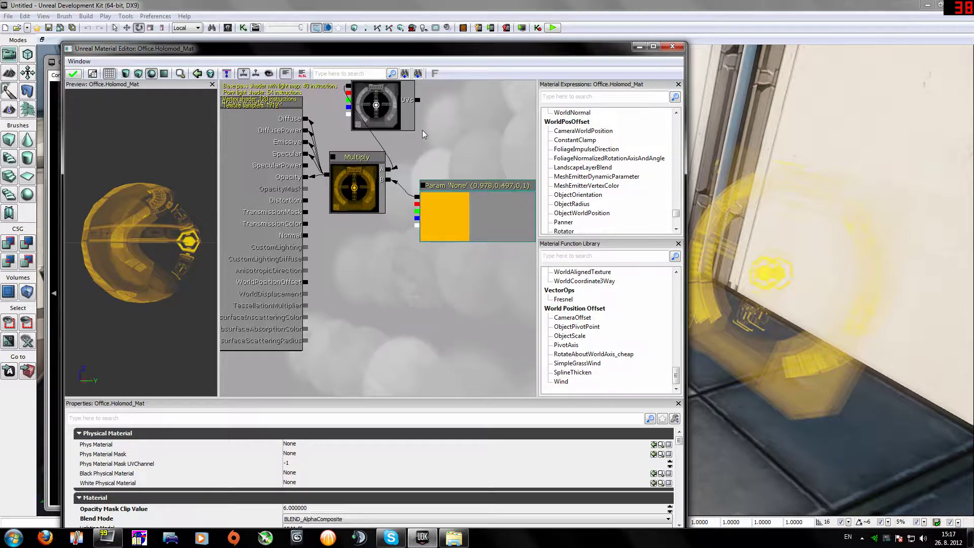
click(380, 110)
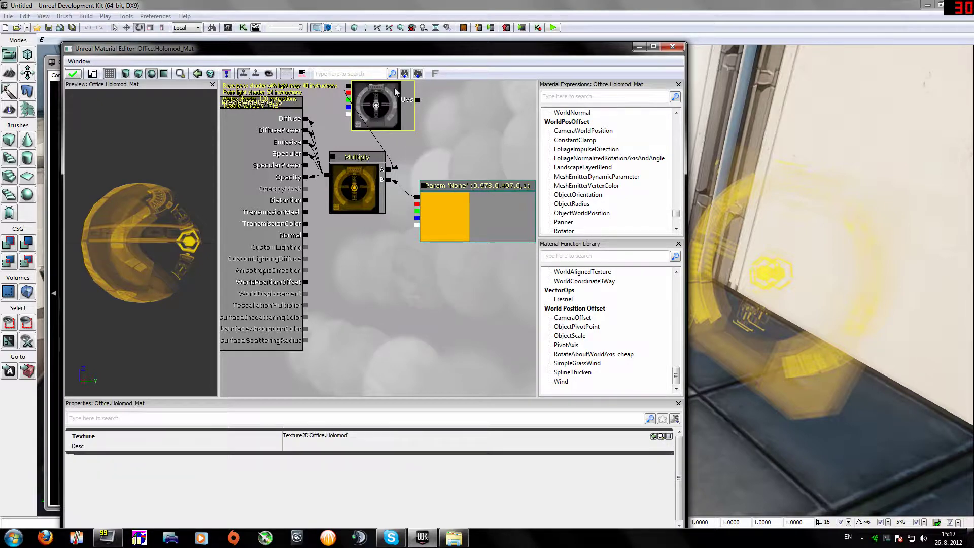
click(379, 180)
right_click(370, 294)
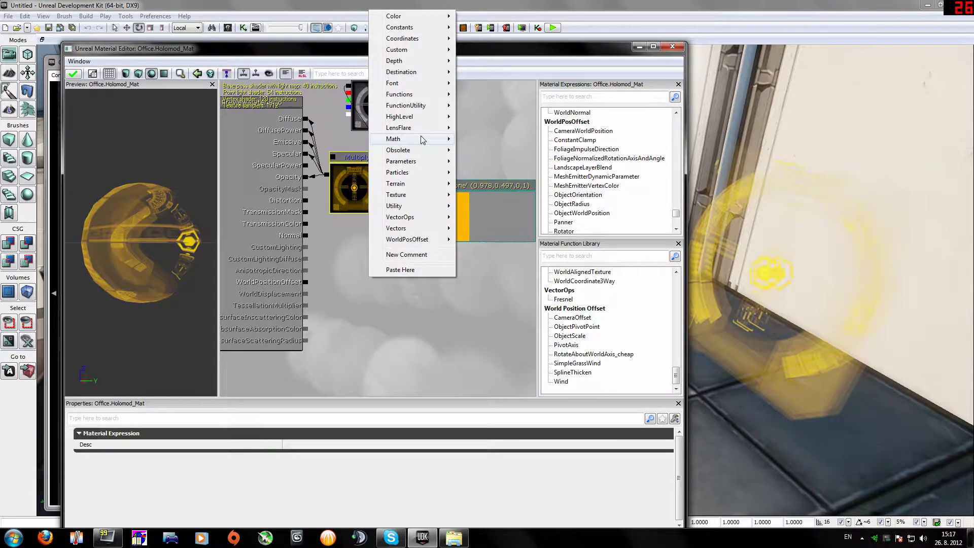
mouse_move(416, 139)
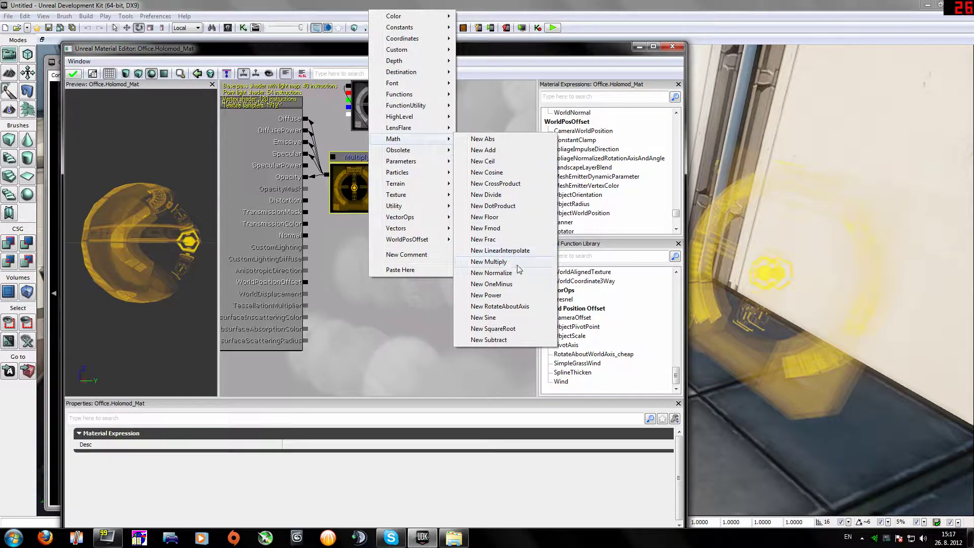
click(342, 260)
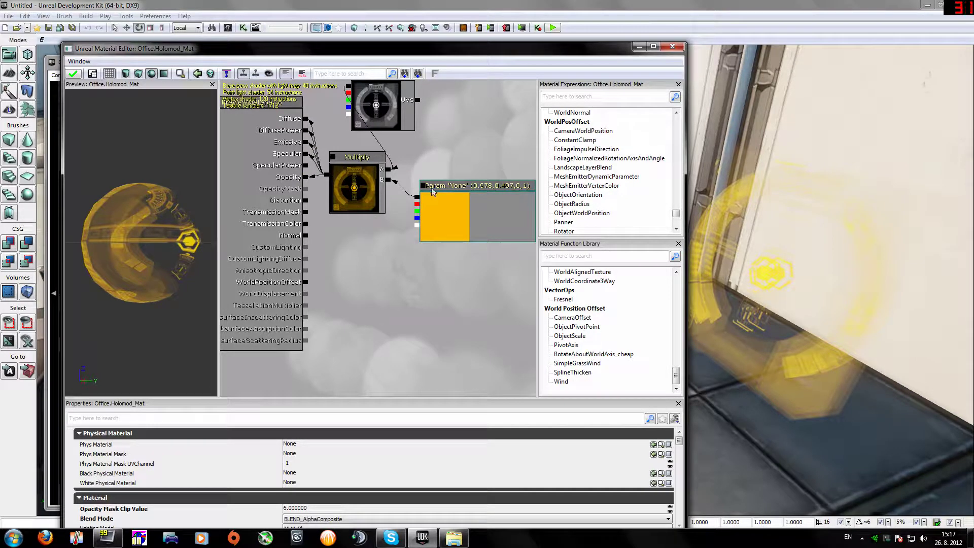
right_click(386, 270)
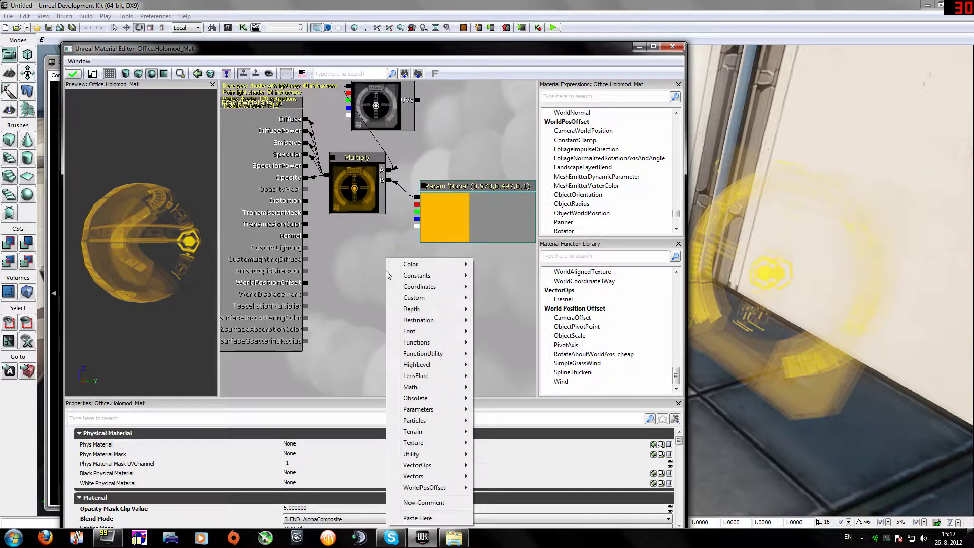
mouse_move(446, 409)
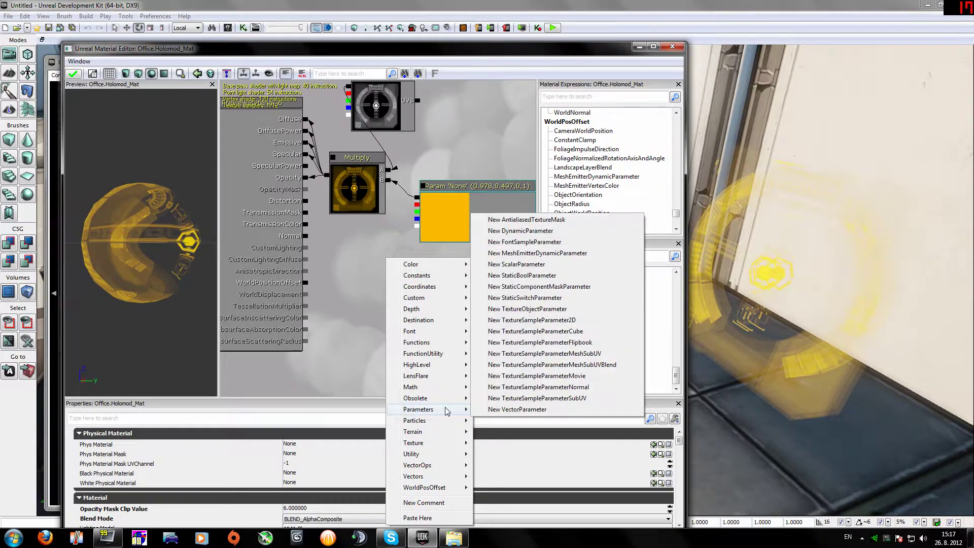
click(512, 411)
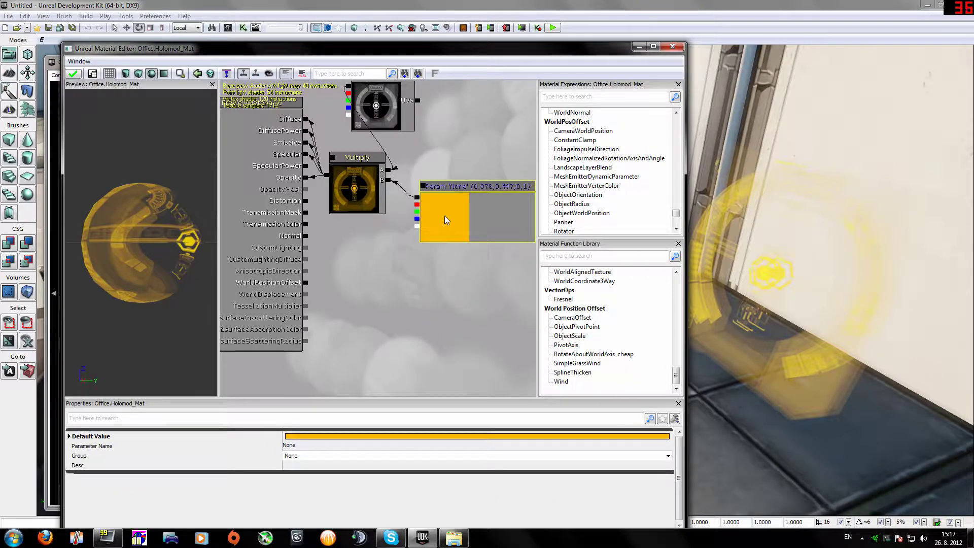
- Change Holomod_Mat's vector parameter color to orange-red (R 0.978, G 0.0659, B 0) and link its output to the Multiply node's lower input
double_click(444, 215)
drag(510, 248, 514, 242)
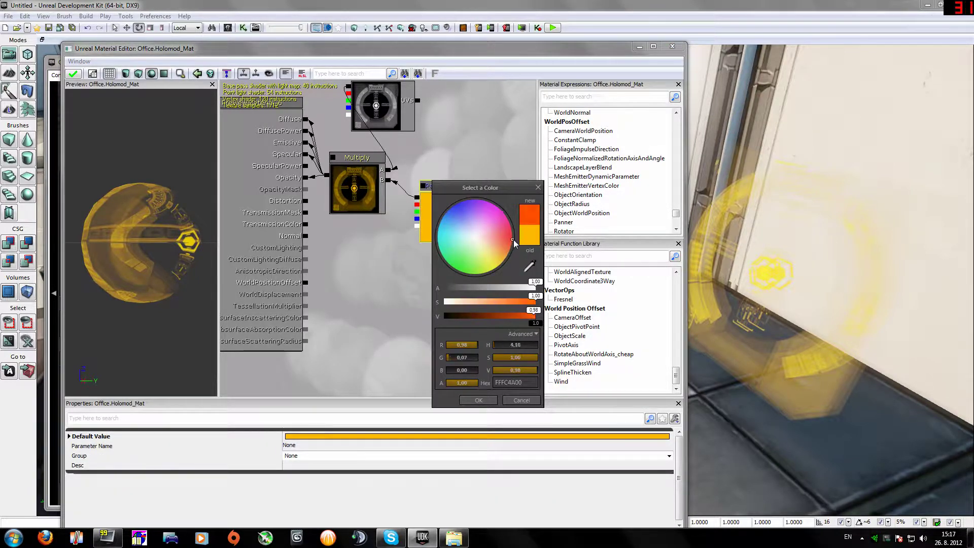
click(493, 401)
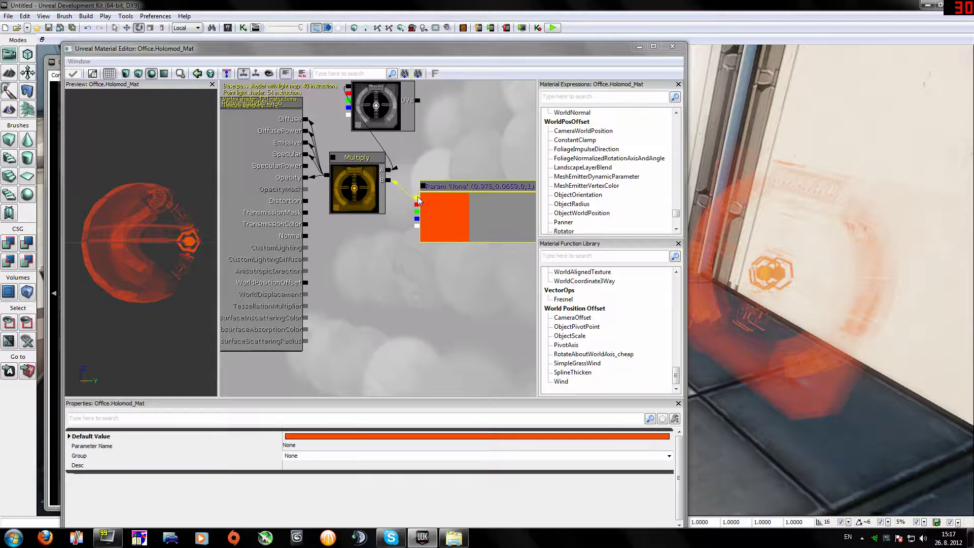
drag(418, 200, 389, 181)
click(409, 232)
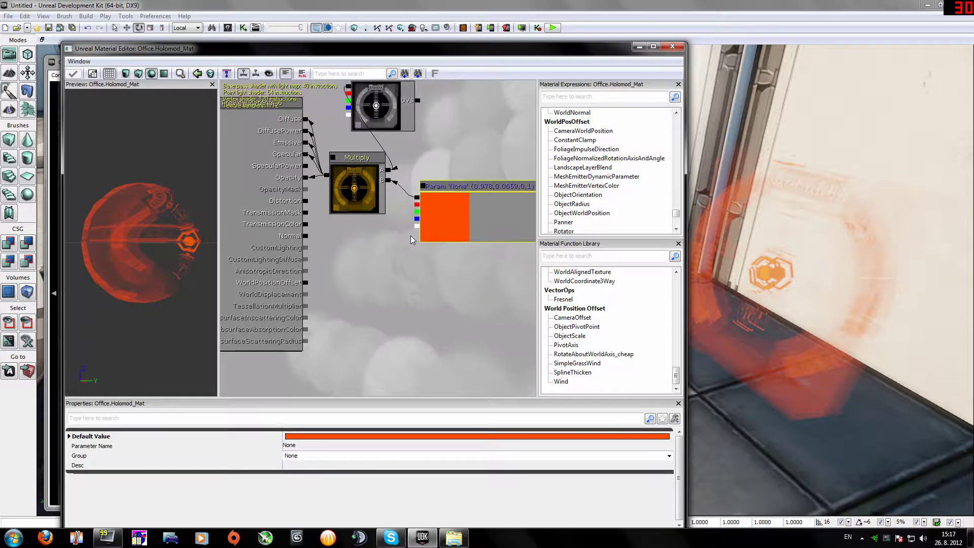
- Minimize the Holomod_Mat editor, select the flat hologram mesh on the white wall and move it along the wall toward the trash can
right_drag(822, 264, 797, 254)
click(639, 47)
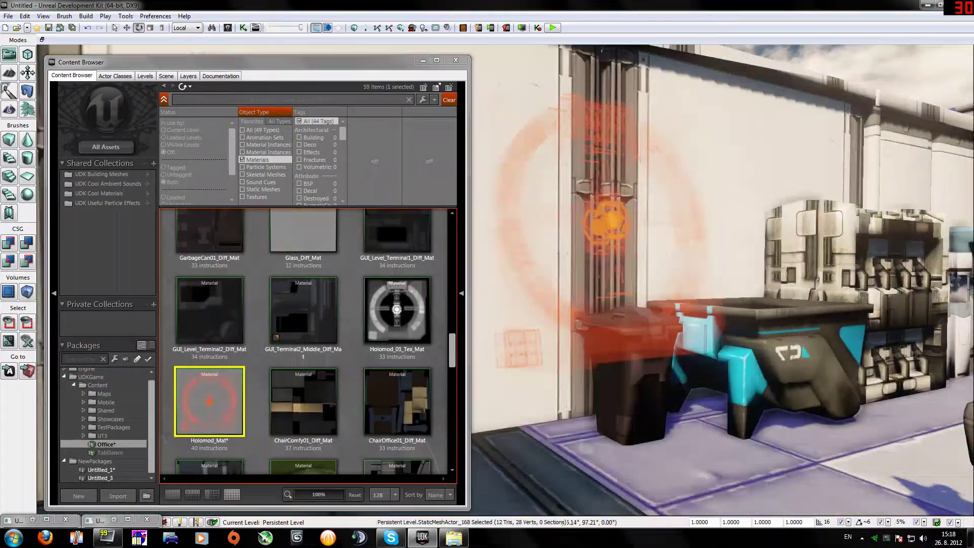
right_drag(710, 279, 683, 320)
click(541, 143)
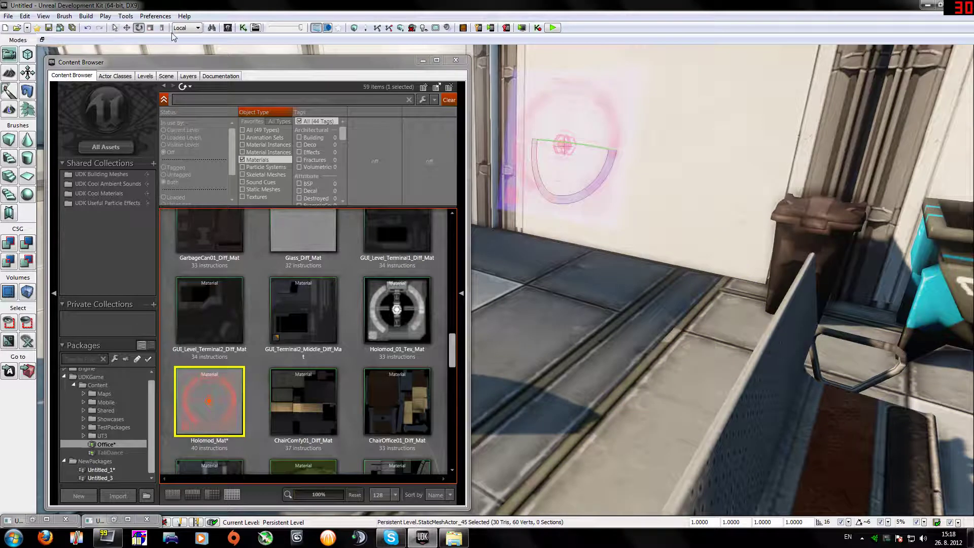
click(127, 28)
drag(569, 156, 655, 191)
- Scale the selected wall hologram mesh non-uniformly to about 2.32 by 2.45 by 1.94
click(151, 27)
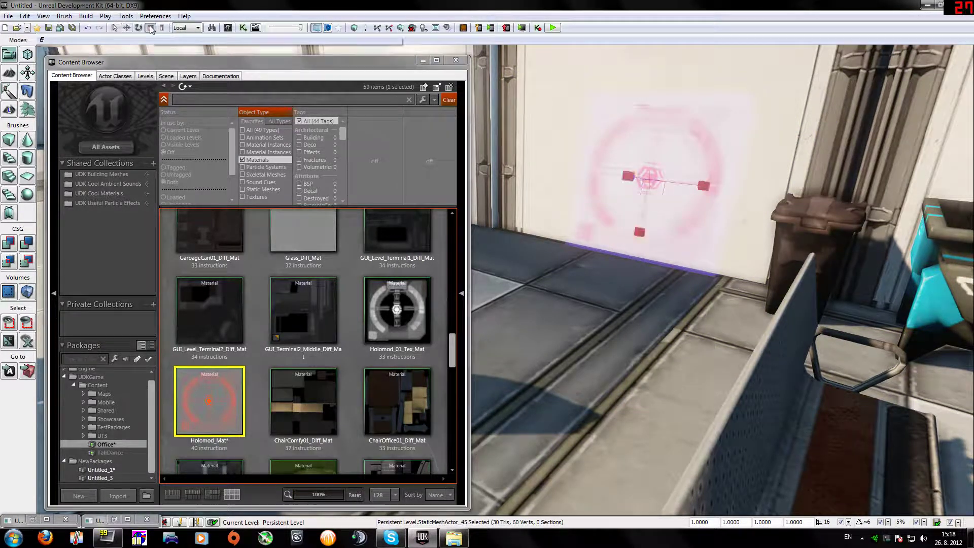
click(162, 27)
drag(657, 182, 721, 206)
right_drag(721, 206, 837, 231)
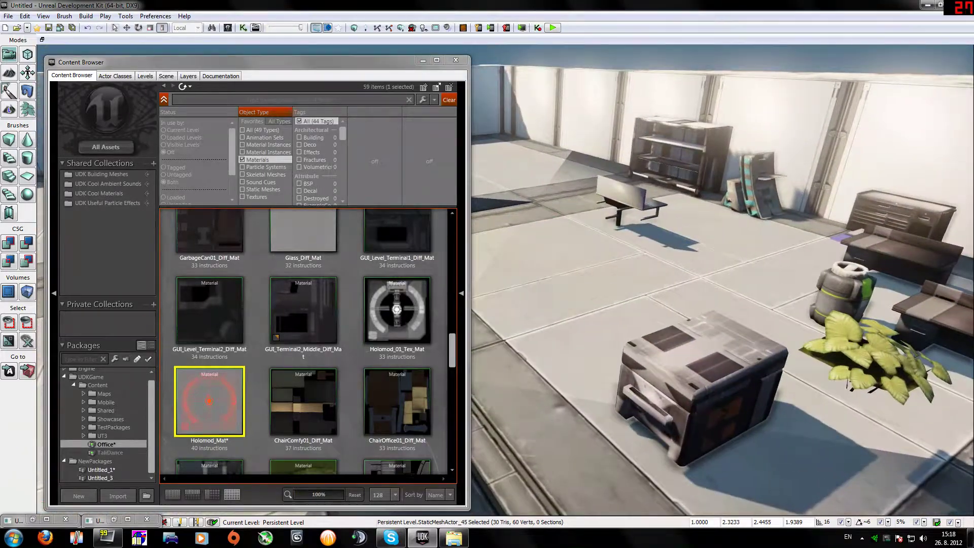
- Minimize the Content Browser and look around the level in the perspective viewport
right_drag(558, 167, 538, 137)
click(422, 60)
right_drag(506, 280, 413, 336)
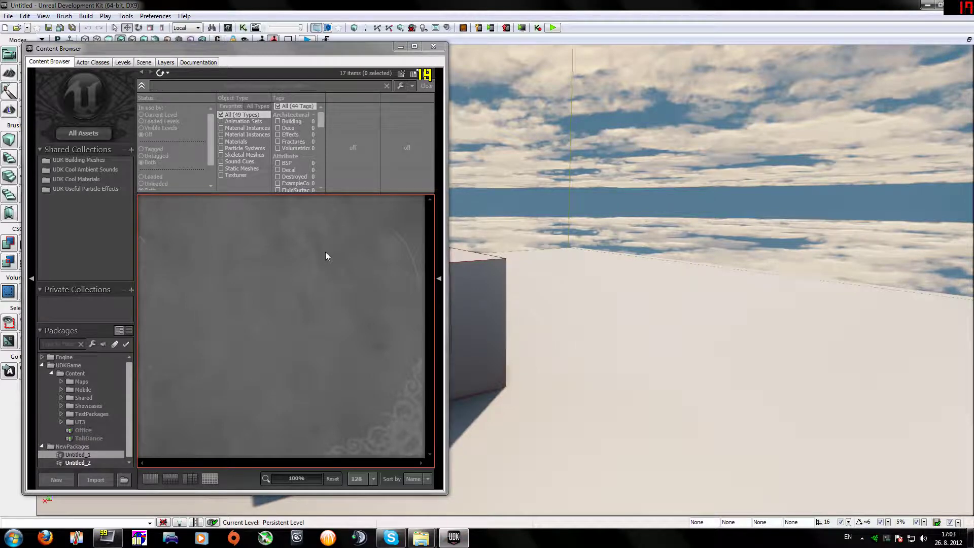
- Import QRN_ARM_TLIc_MDL.psk from the SkeletalMesh3 folder in Windows Explorer into package Untitled_1 under the name Medulka
mouse_move(421, 537)
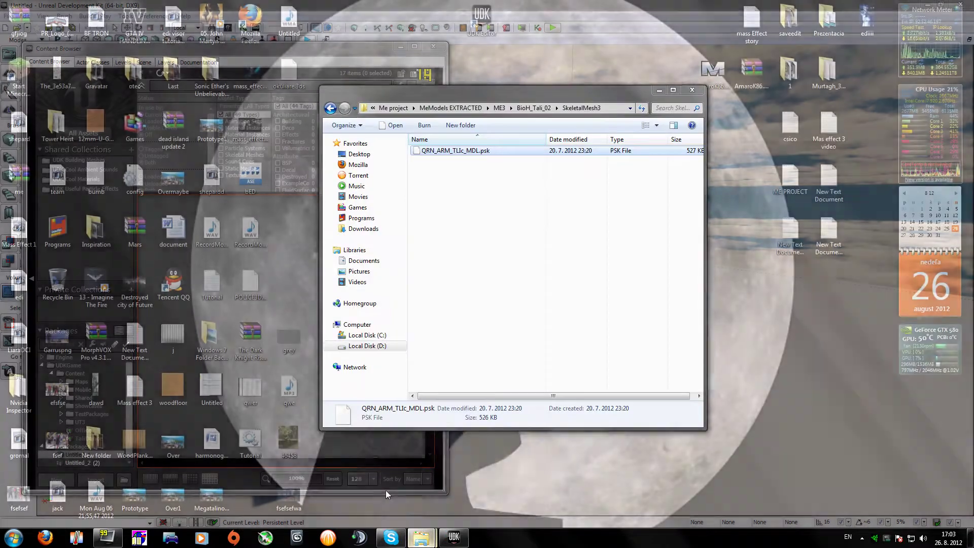
click(386, 490)
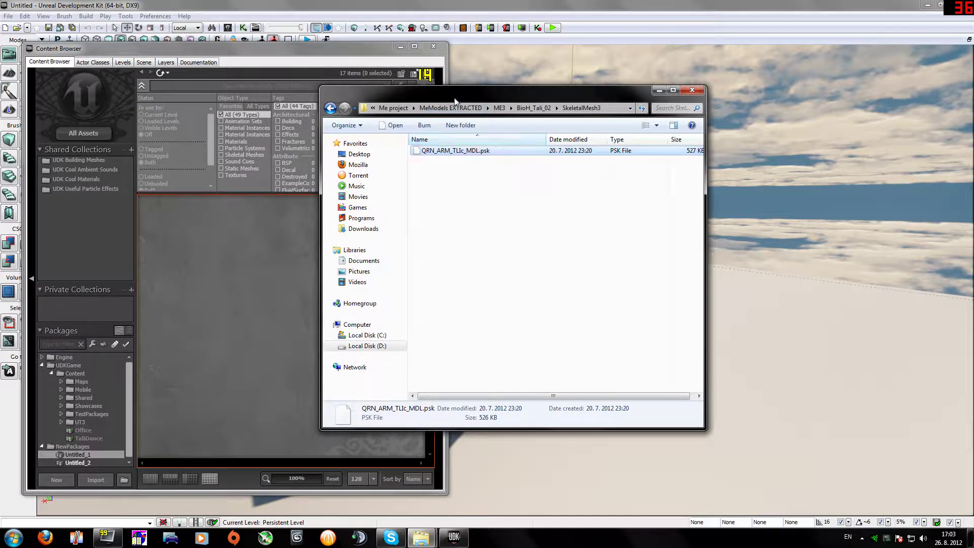
drag(453, 92, 527, 105)
drag(524, 165, 222, 272)
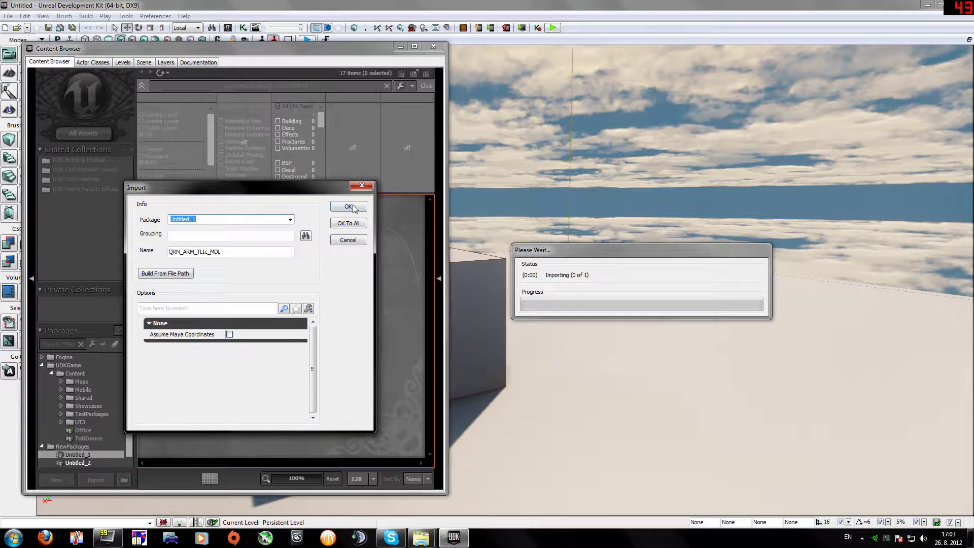
drag(274, 251, 75, 248)
text(mEDULA)
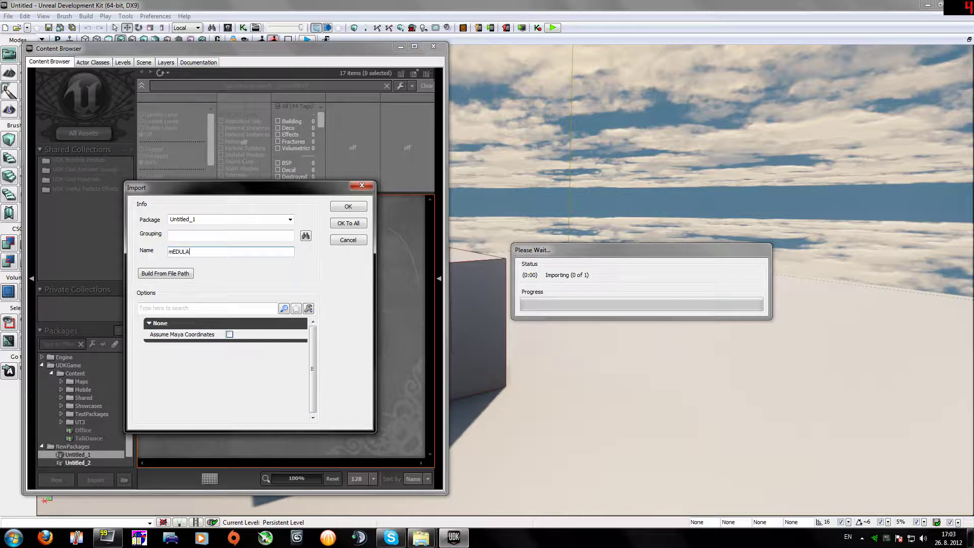
text(LKA)
click(355, 207)
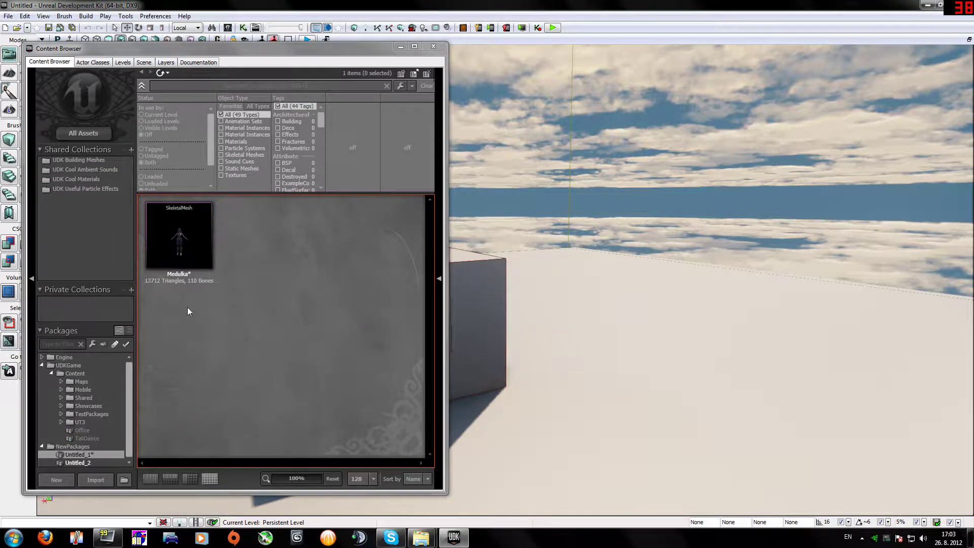
- Create a new AnimSet named dance in package Untitled_1
click(173, 225)
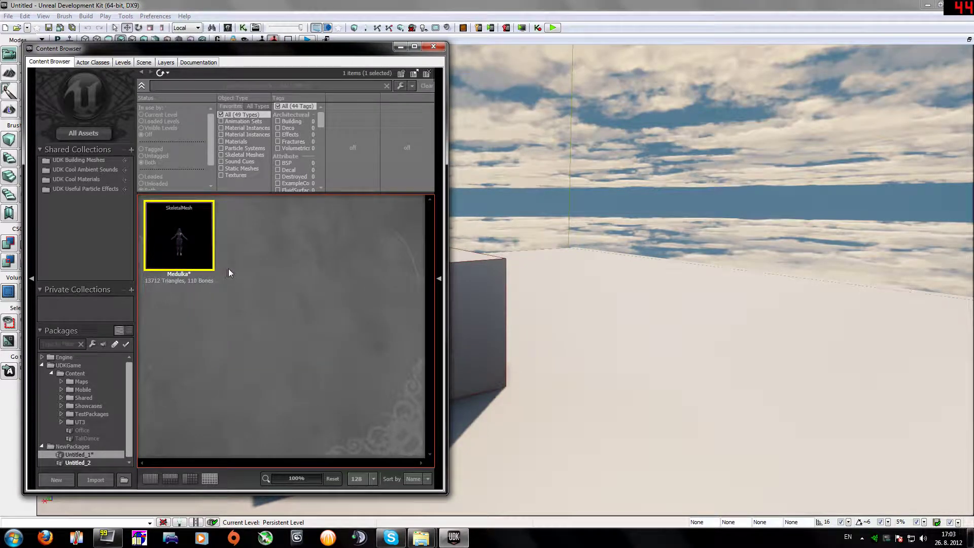
right_click(292, 237)
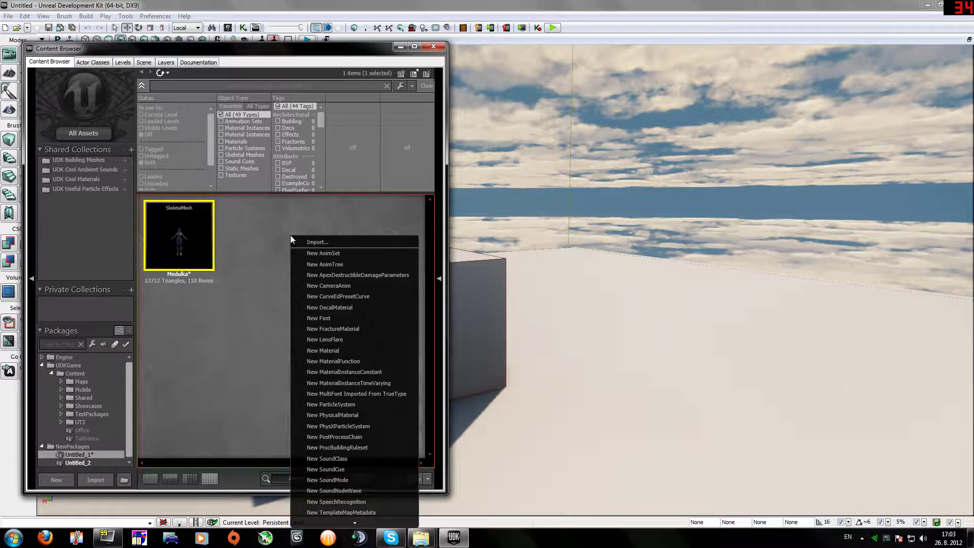
click(328, 255)
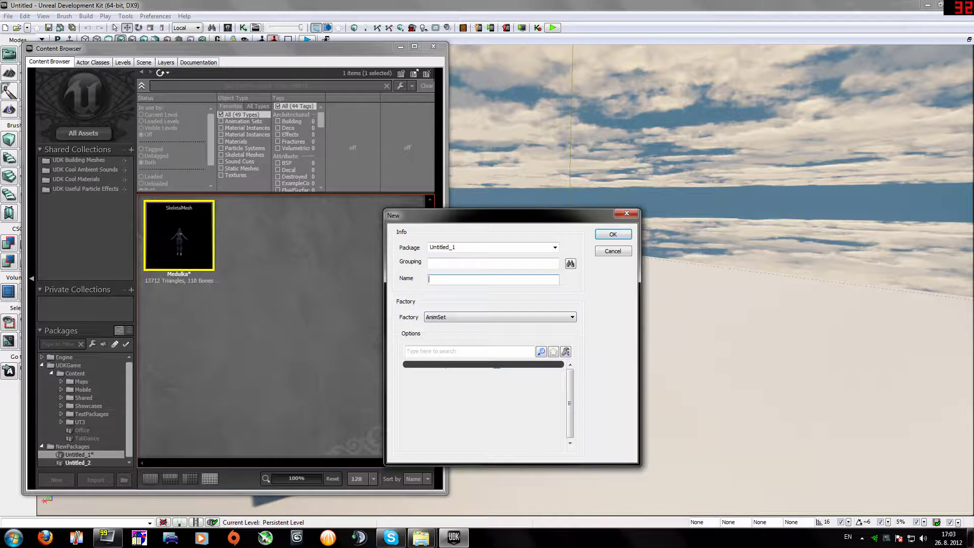
text(DANCE)
click(613, 235)
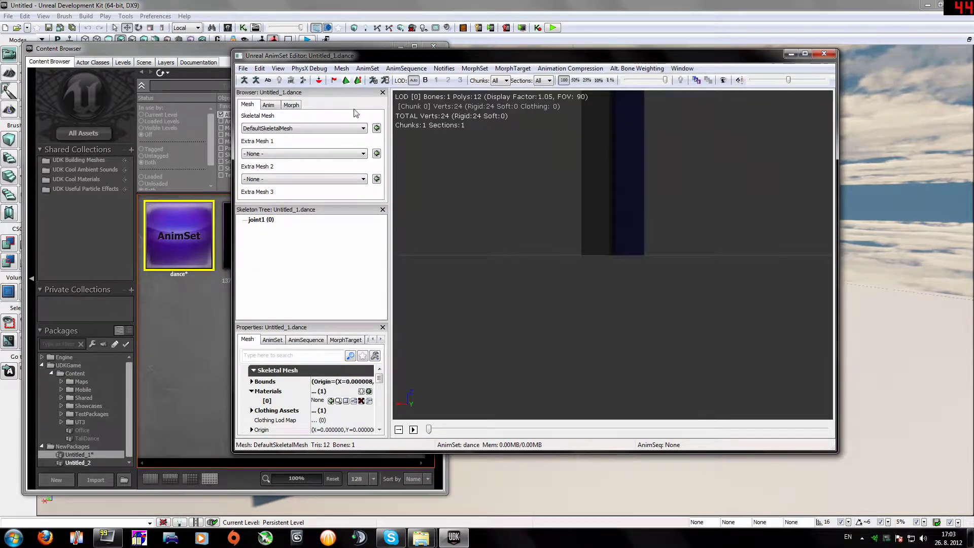
- Reposition the AnimSet Editor window and set its skeletal mesh to Medulka
drag(766, 58, 786, 65)
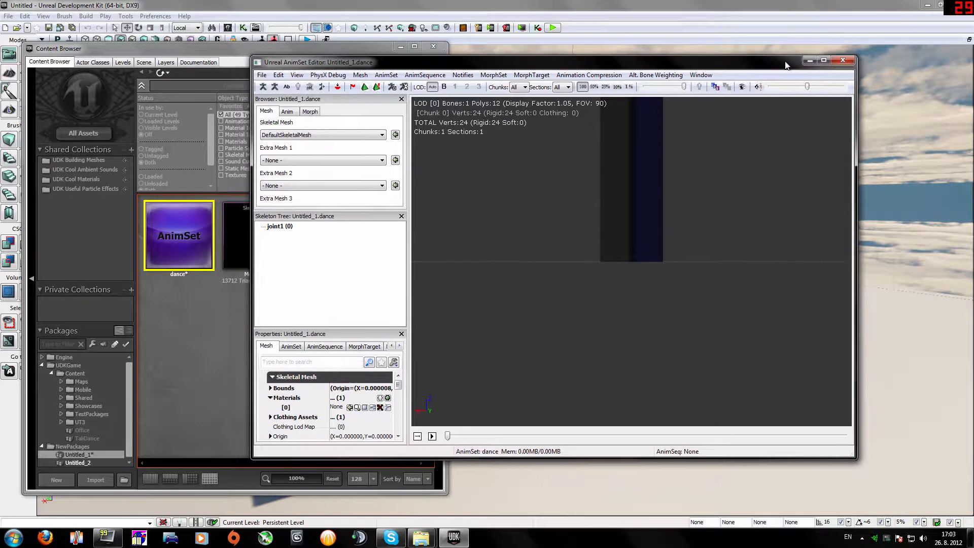
click(291, 136)
click(288, 155)
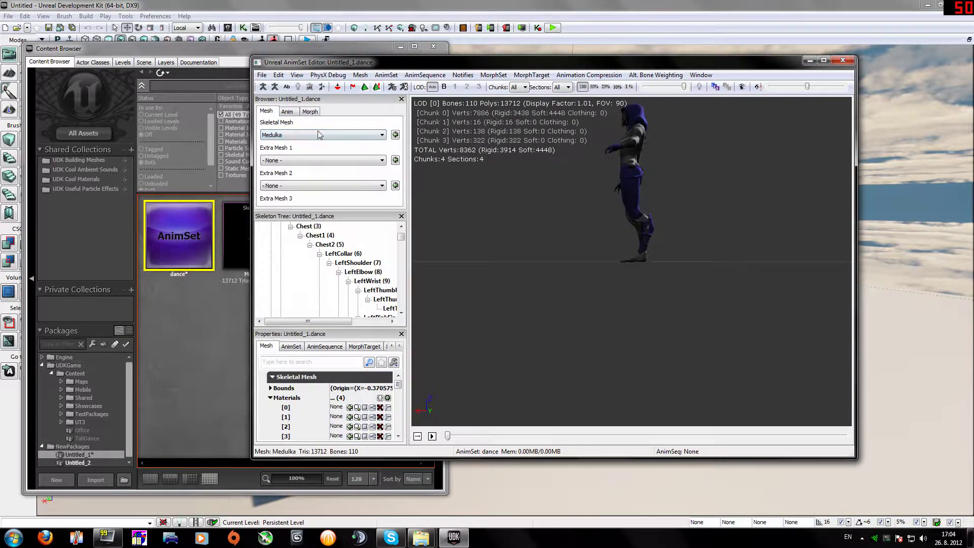
- Import the HMF_AM_Towny.psa animation file from the BioD_CitHub_WardsFluxDECO AnimSet folder into the dance AnimSet
click(289, 112)
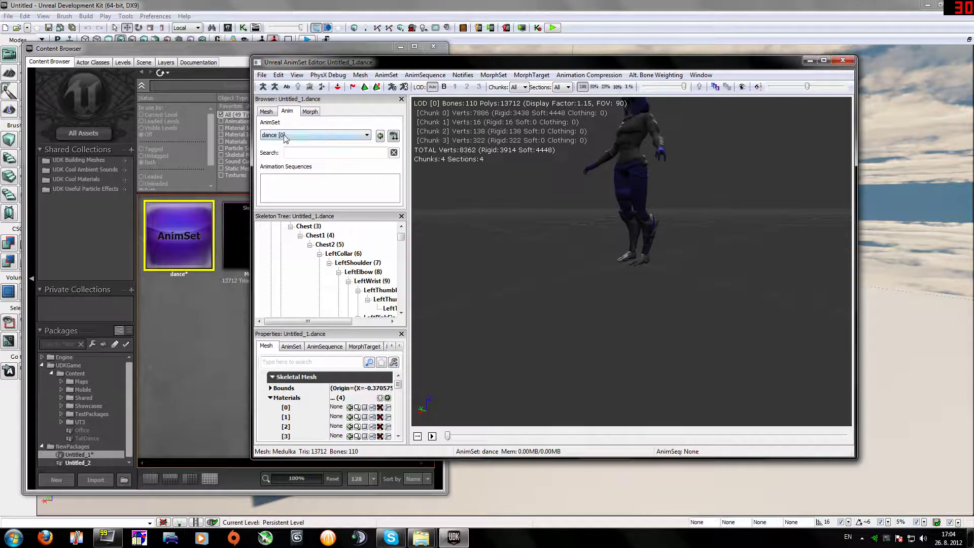
click(261, 75)
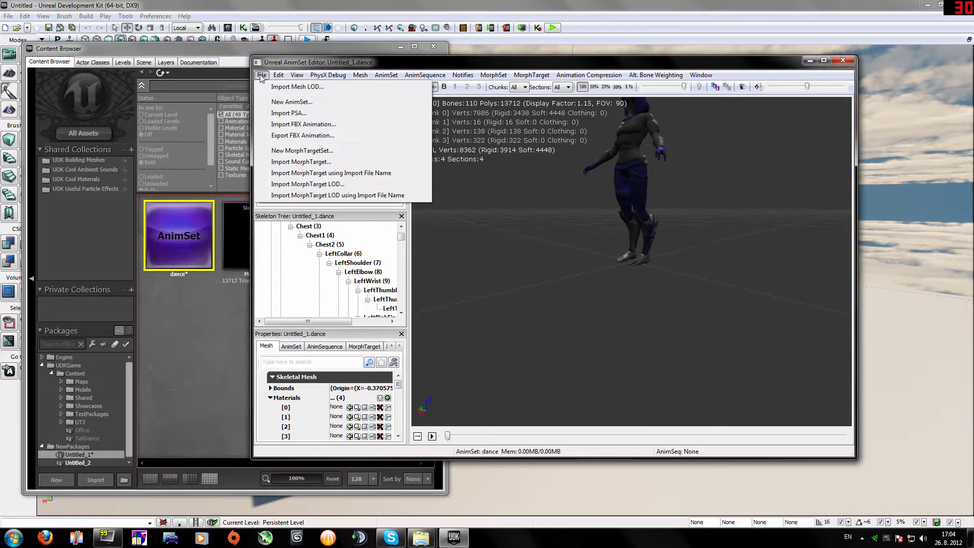
click(288, 113)
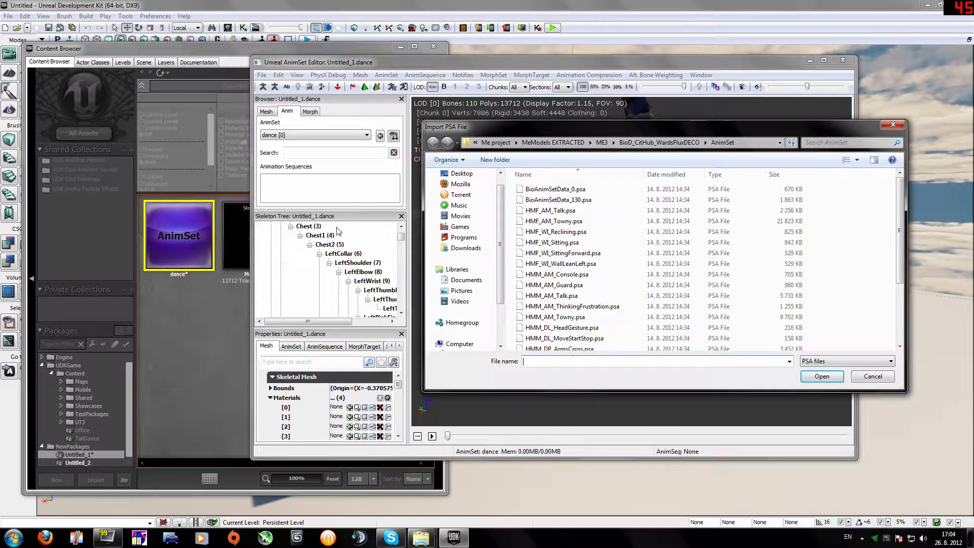
click(563, 221)
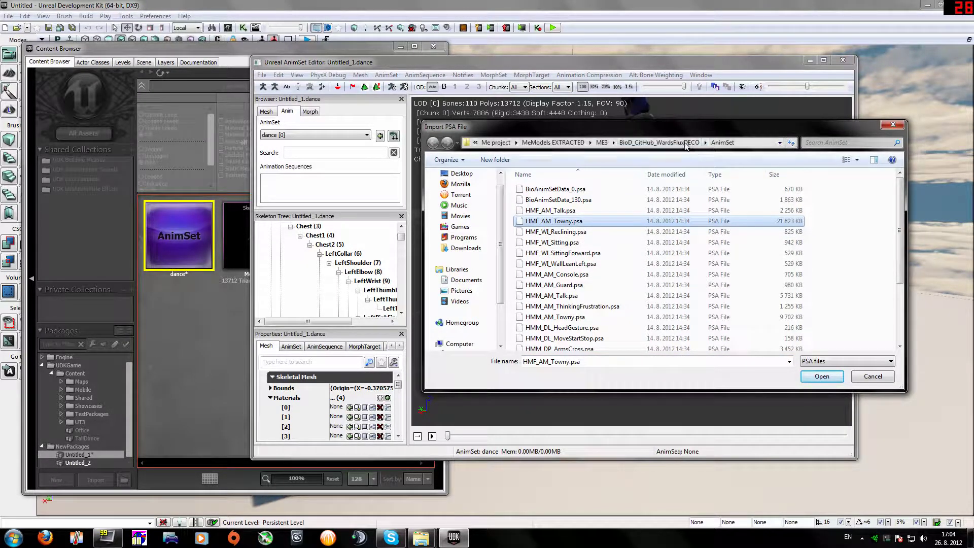
click(813, 379)
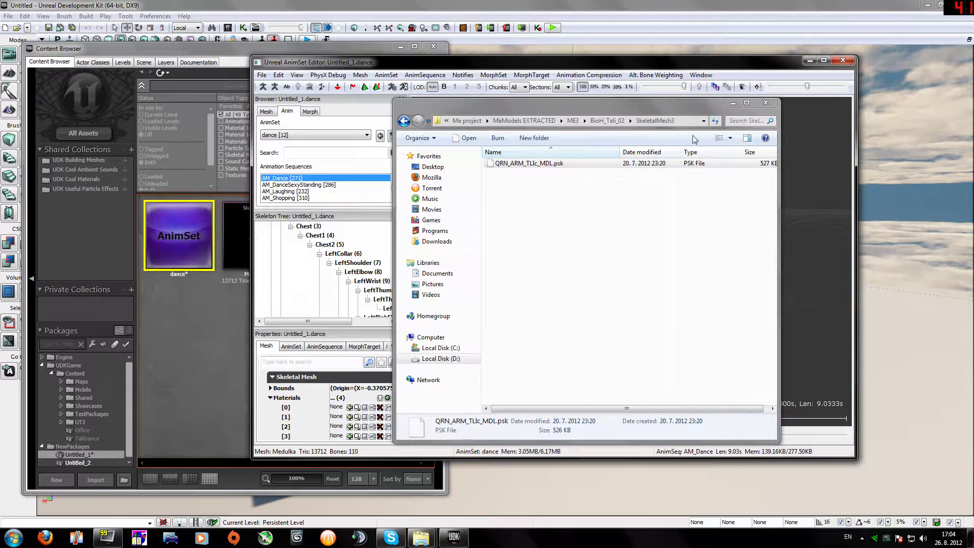
- Minimize the Explorer window and play the AM_Laughing animation sequence on the Medulka mesh
click(734, 103)
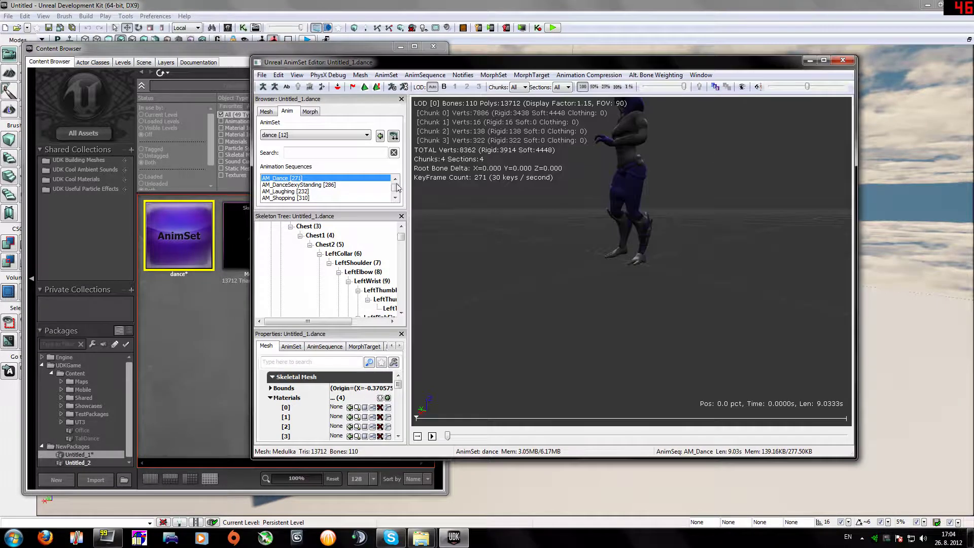
click(301, 192)
click(432, 436)
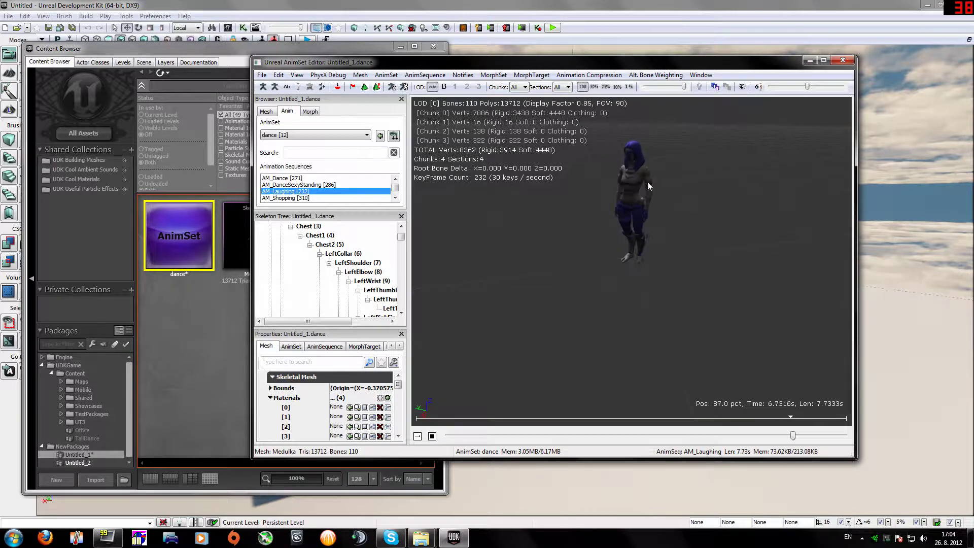
- Close the AnimSet Editor and create a new AnimTree named ANIMTREEDANCE in package Untitled_1
click(843, 61)
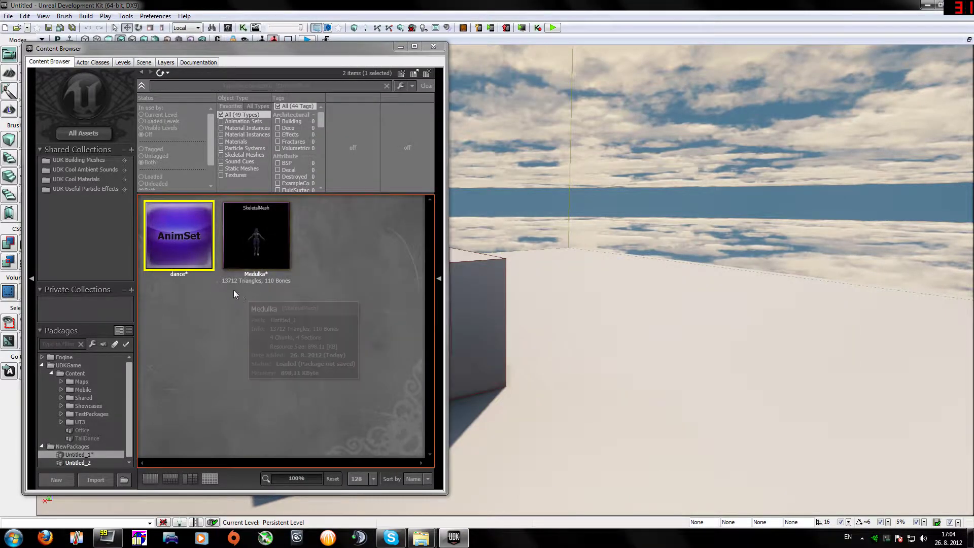
right_click(344, 242)
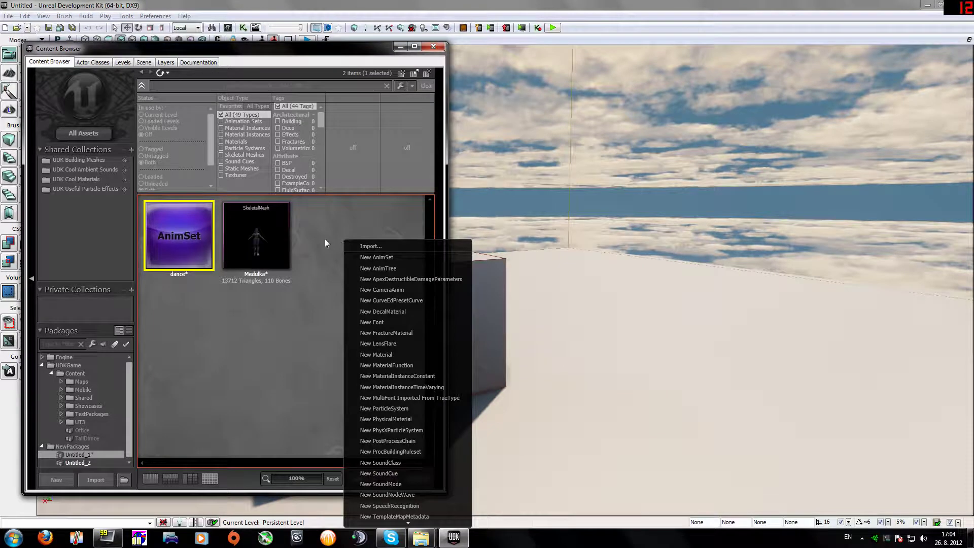
click(372, 269)
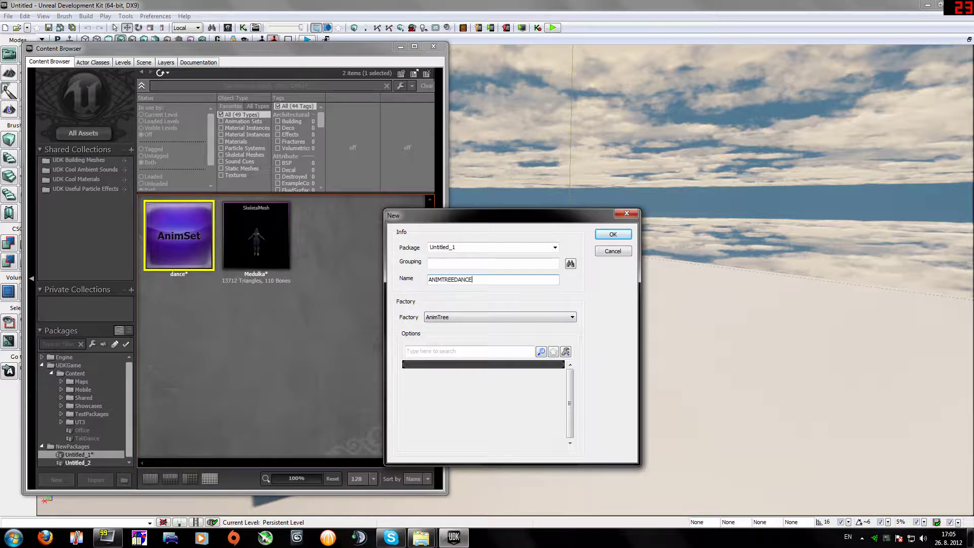
click(613, 235)
- Reposition the AnimTree node and add a Preview Mesh List entry that uses the Medulka skeletal mesh
click(655, 255)
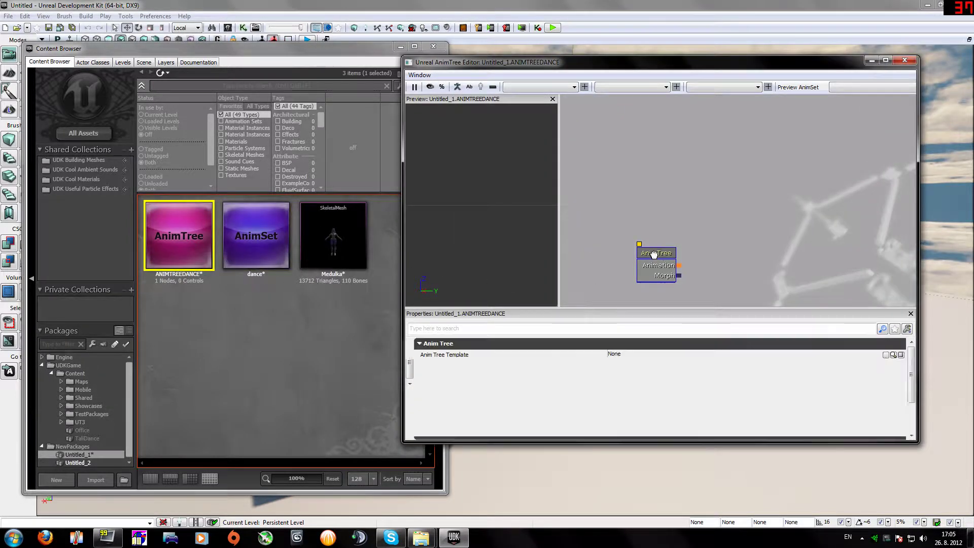
drag(654, 255, 604, 223)
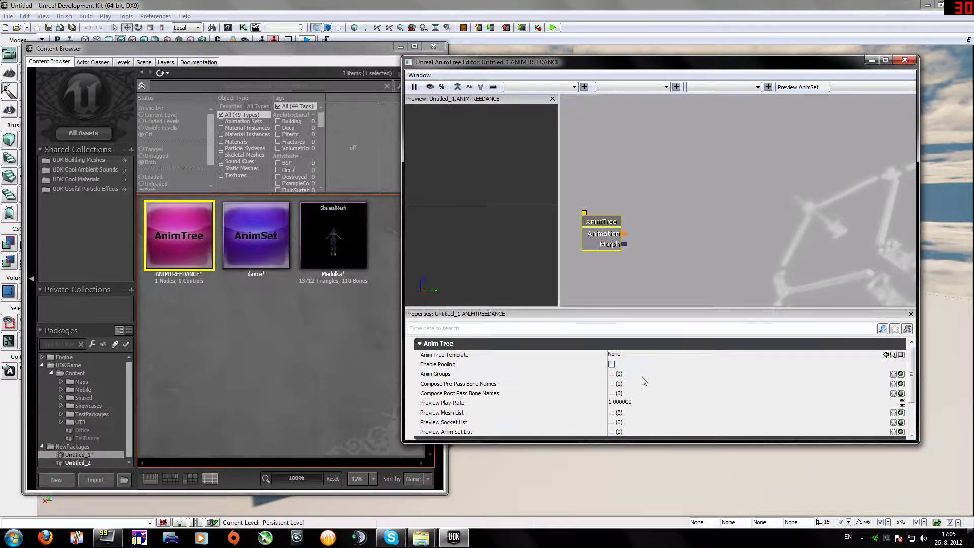
scroll(558, 399, down, 3)
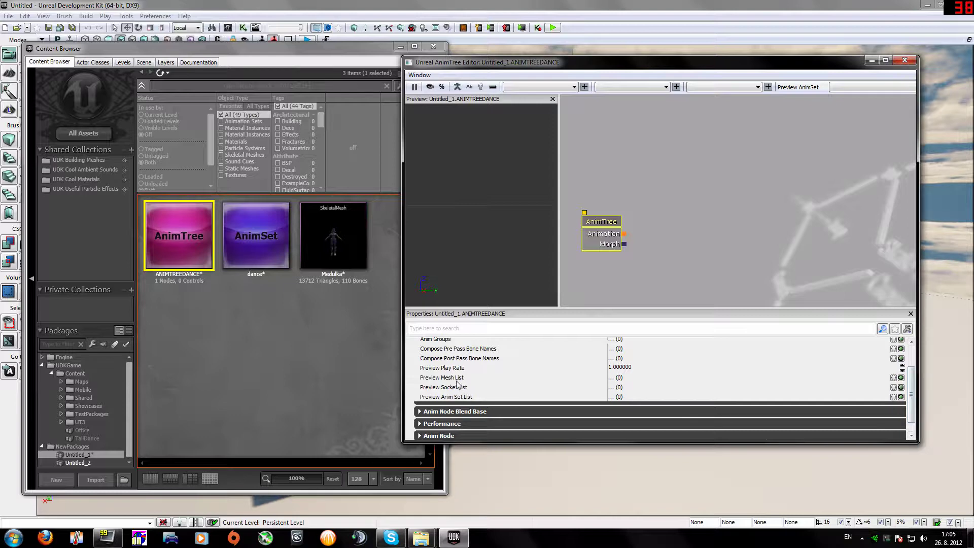
click(351, 248)
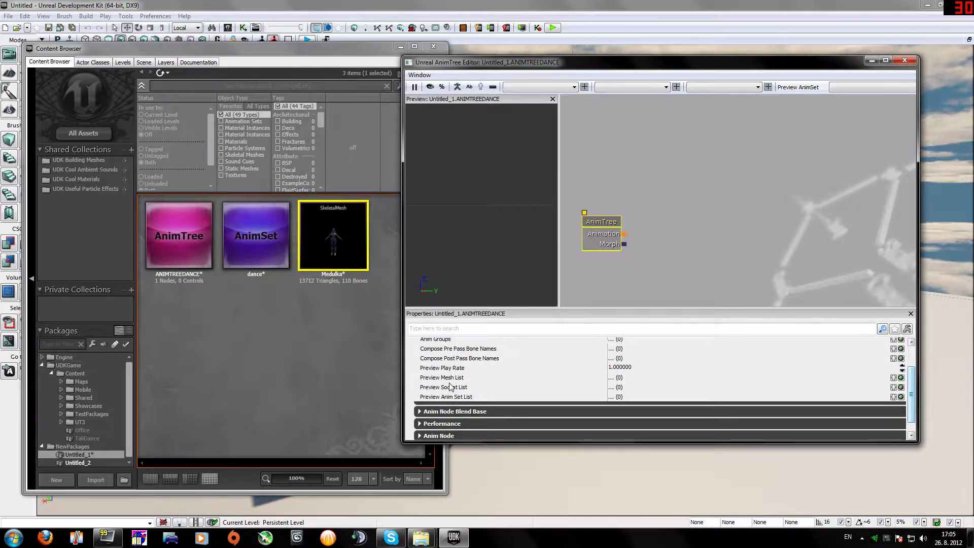
click(901, 378)
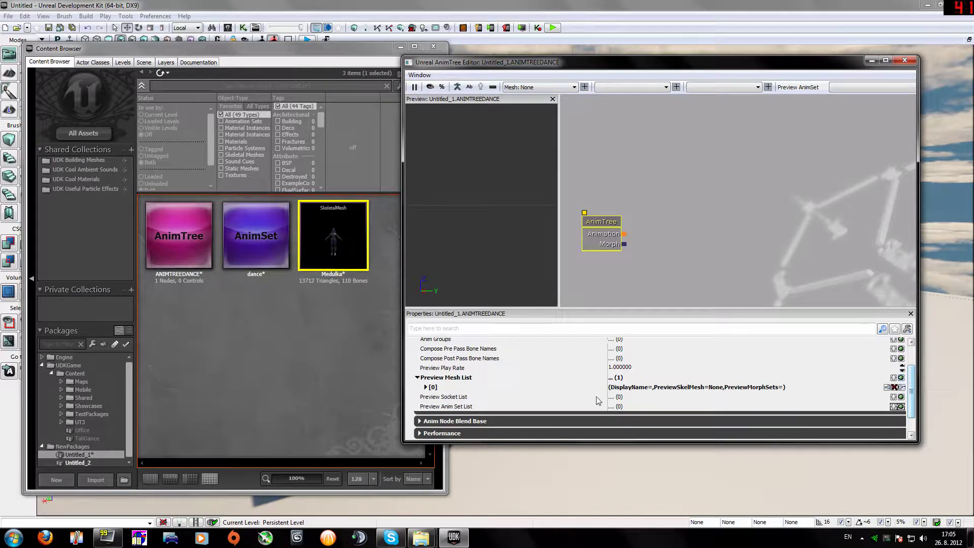
click(426, 387)
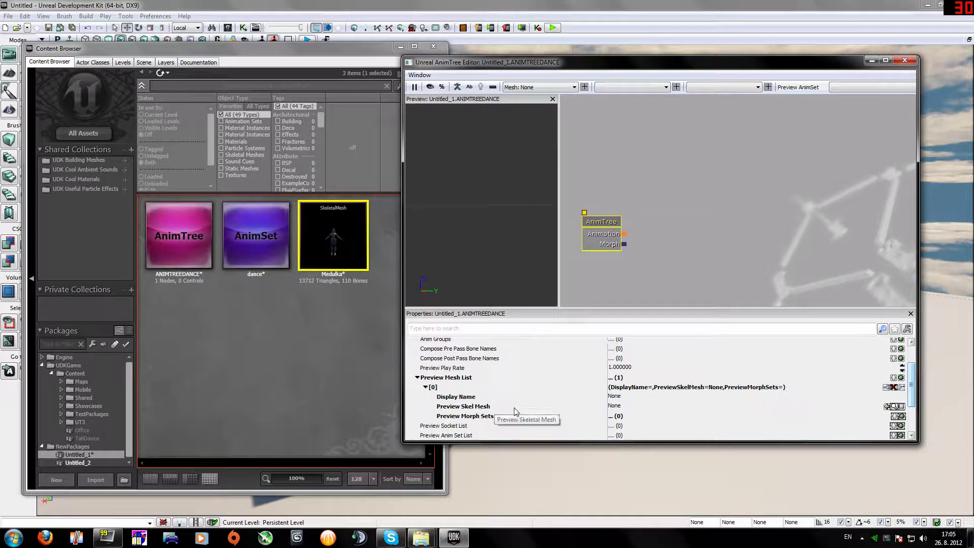
click(842, 407)
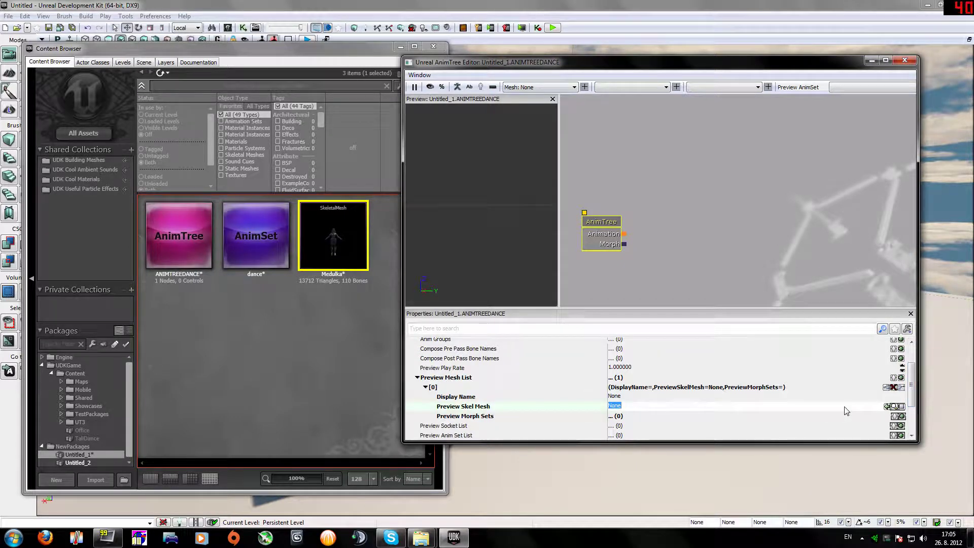
click(887, 406)
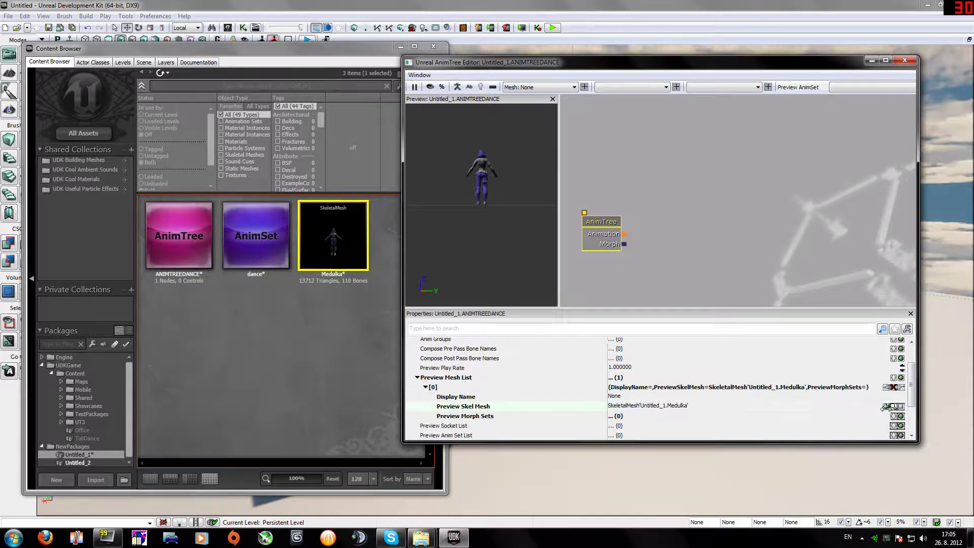
drag(445, 170, 507, 172)
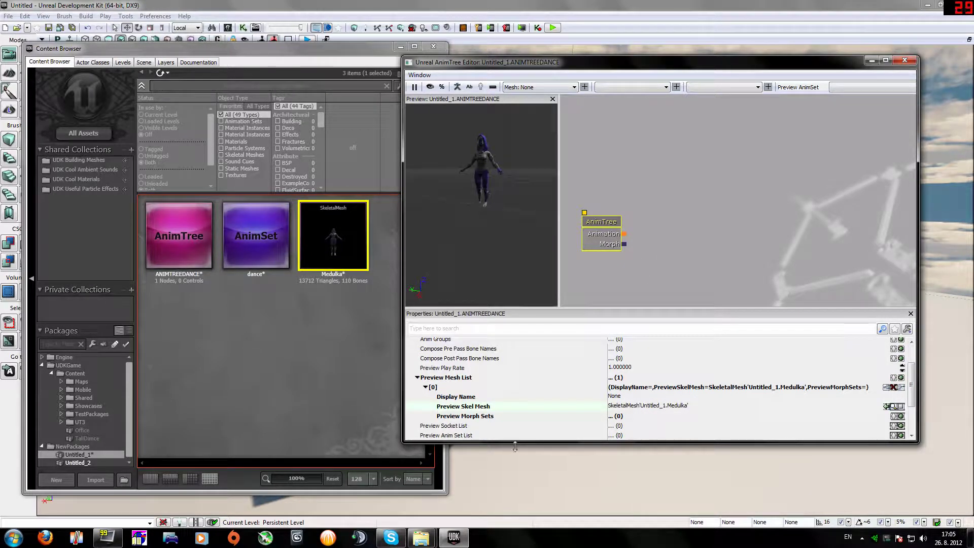
- Add a Preview Anim Set List entry to the AnimTree and assign the dance AnimSet to it
scroll(914, 386, down, 3)
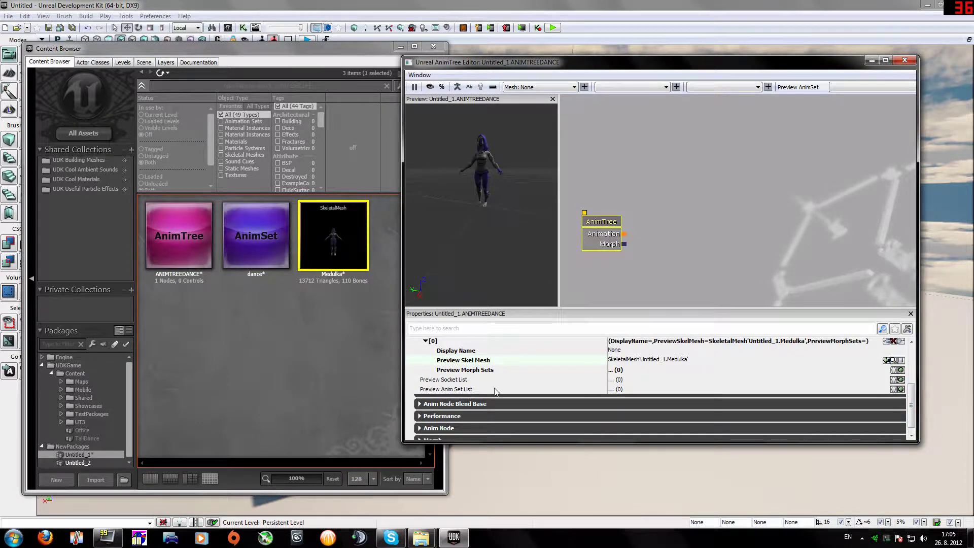
click(900, 390)
click(426, 398)
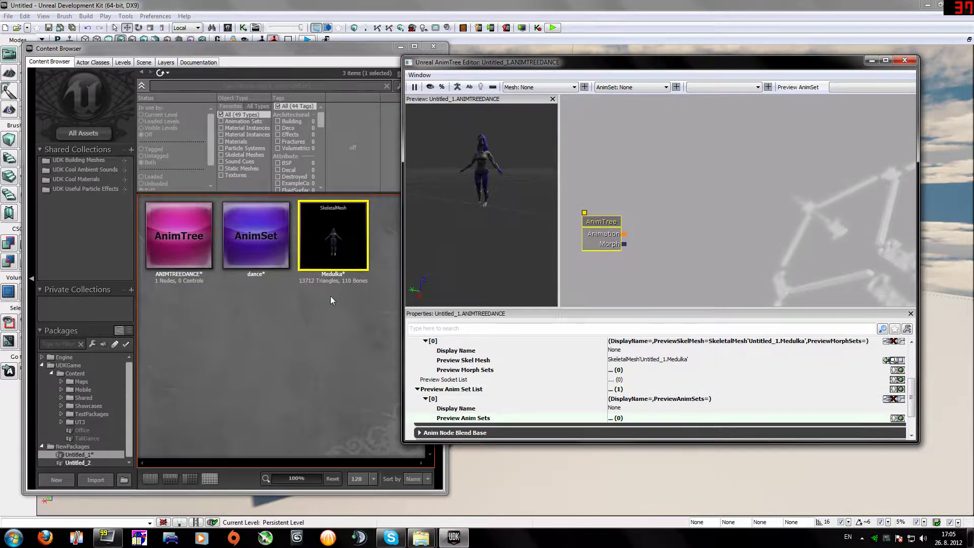
click(185, 237)
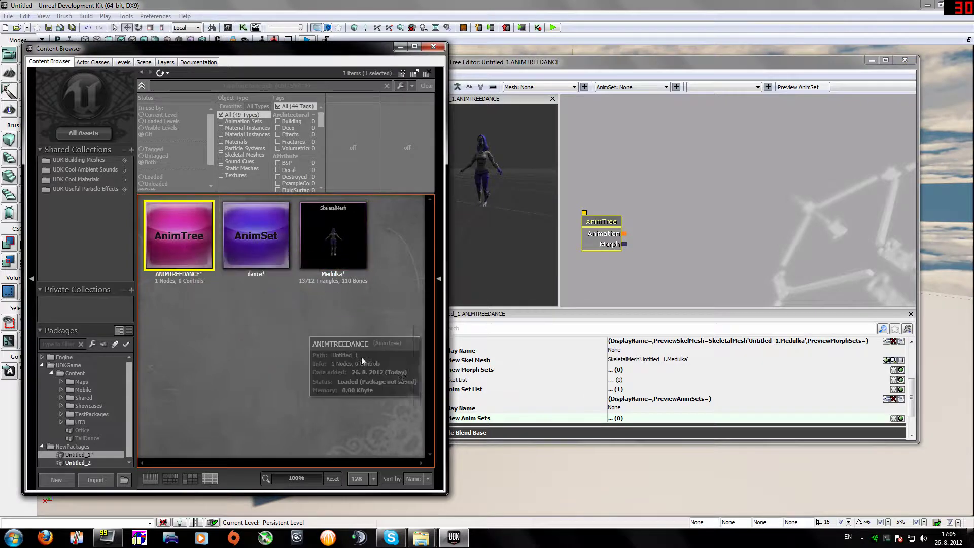
click(665, 64)
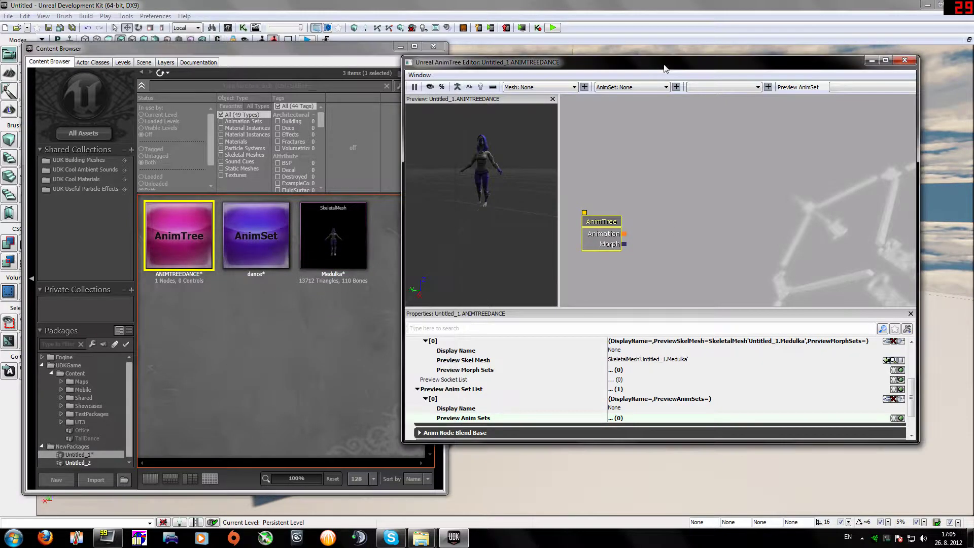
click(275, 226)
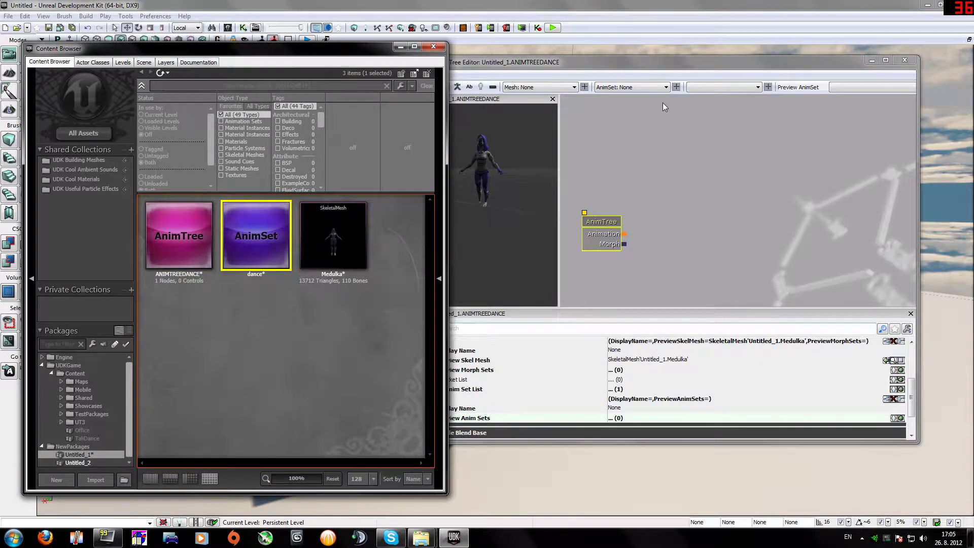
click(650, 69)
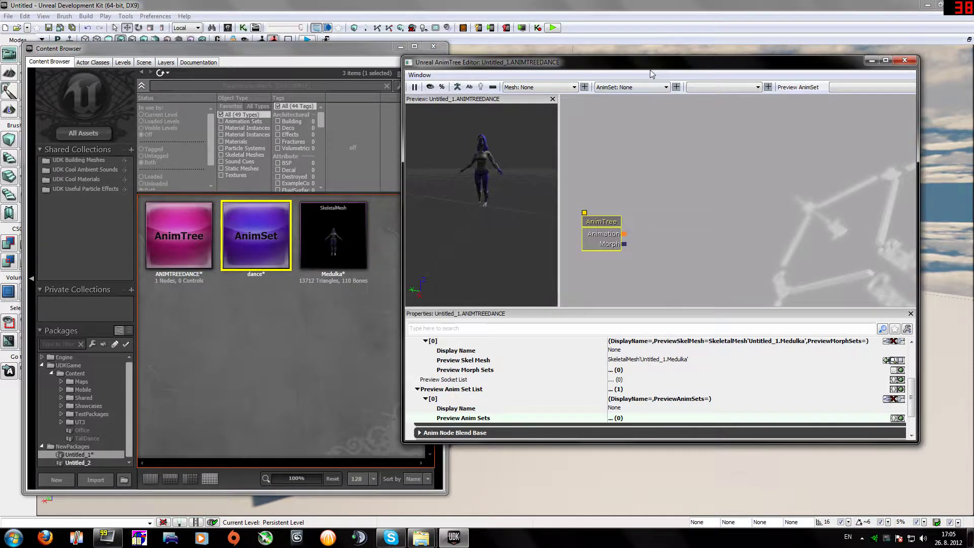
click(899, 419)
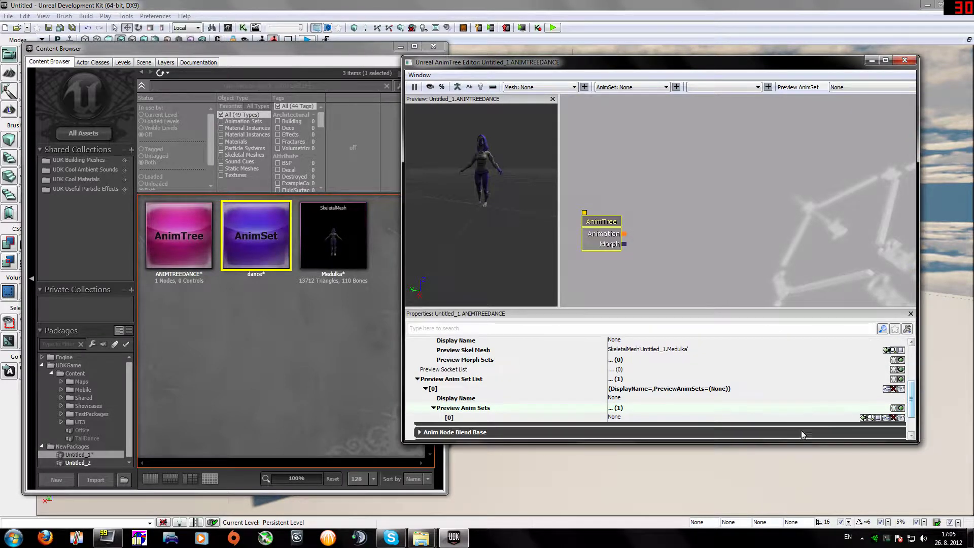
click(864, 419)
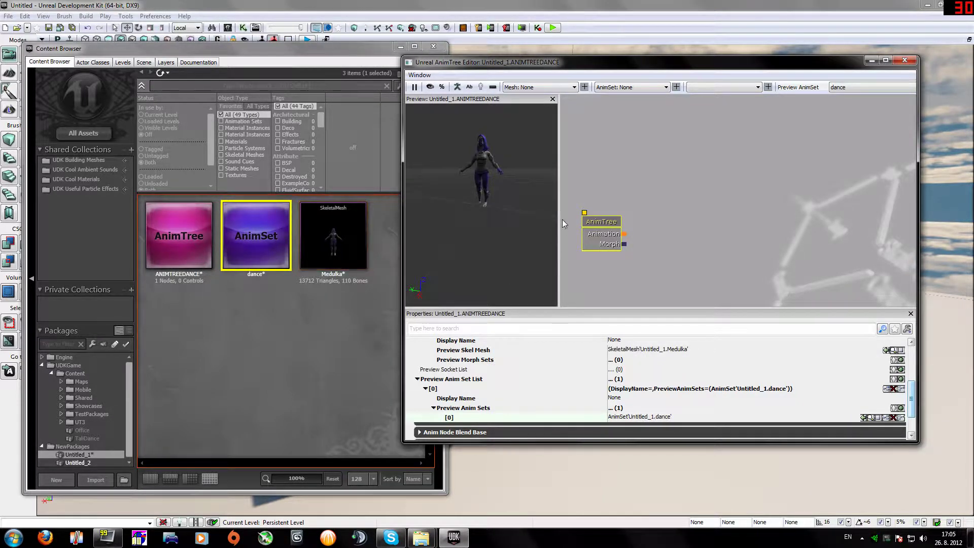
- Add an AnimNodeSlot, connect it to the AnimTree's Animation connector, and give the slot node a second channel
right_click(682, 234)
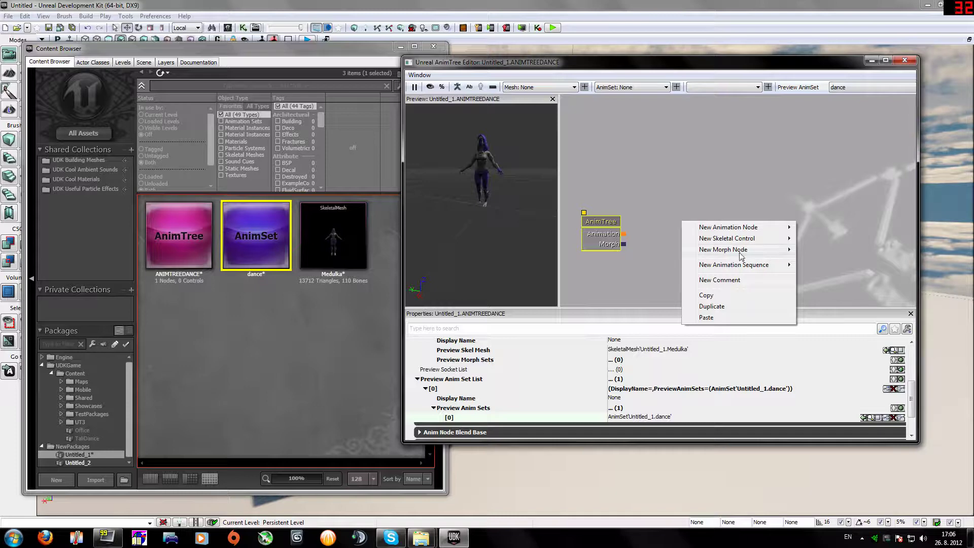
mouse_move(762, 231)
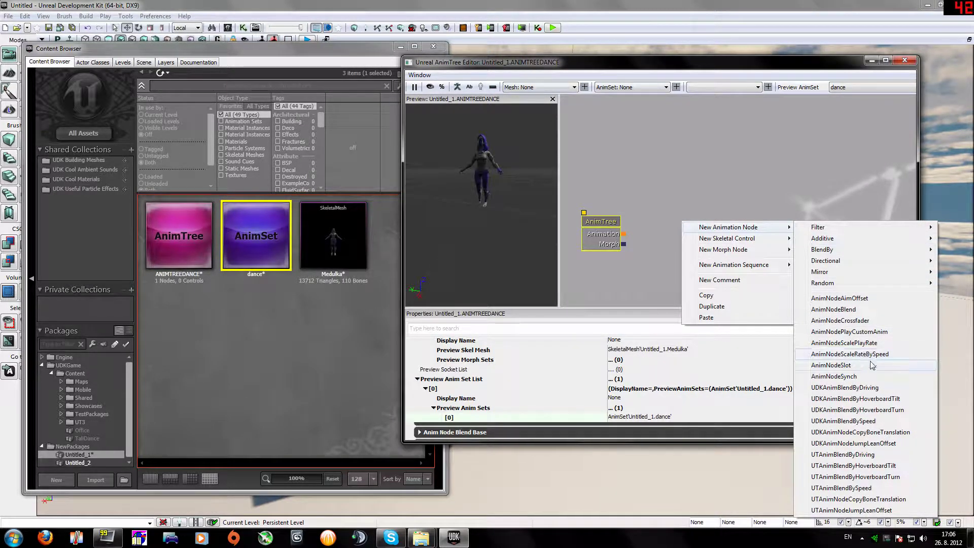
click(853, 367)
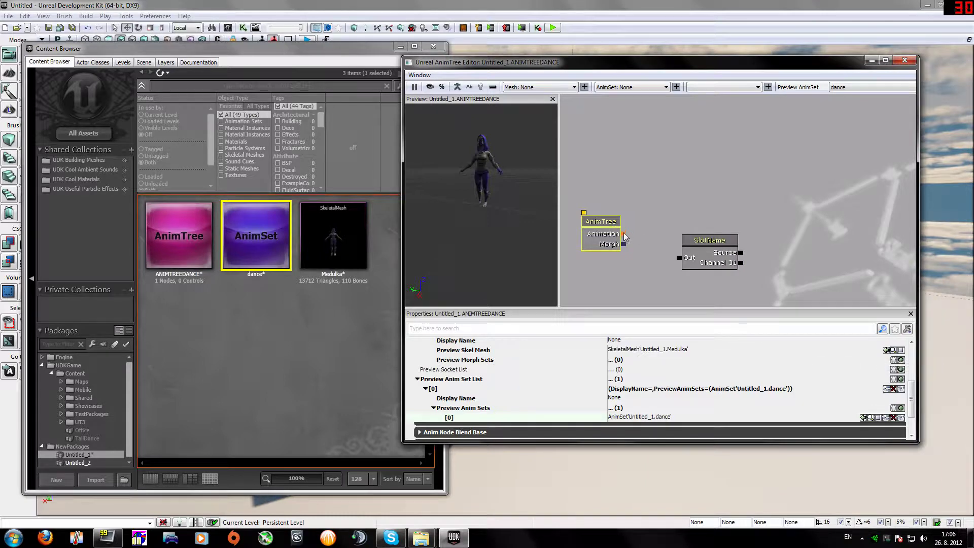
drag(623, 234, 677, 258)
click(731, 240)
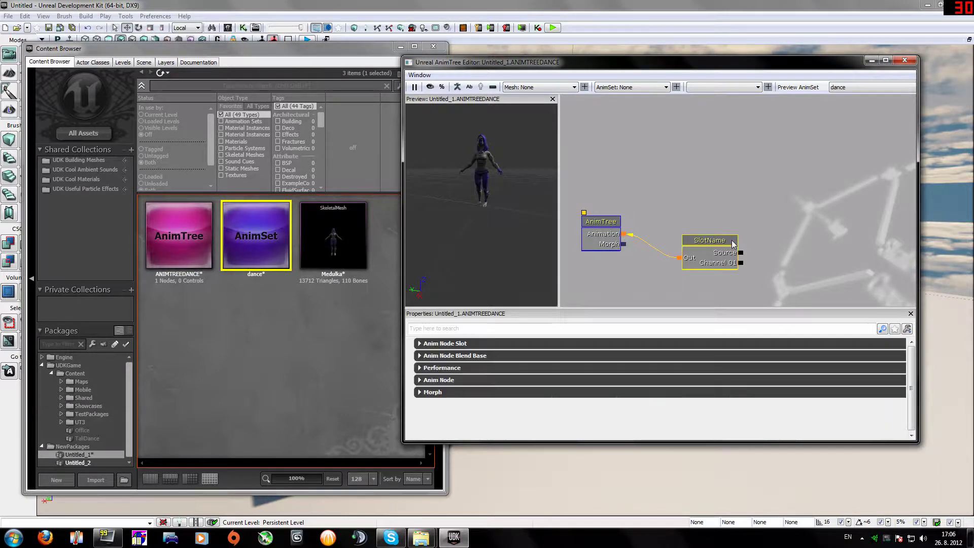
right_click(732, 240)
click(757, 233)
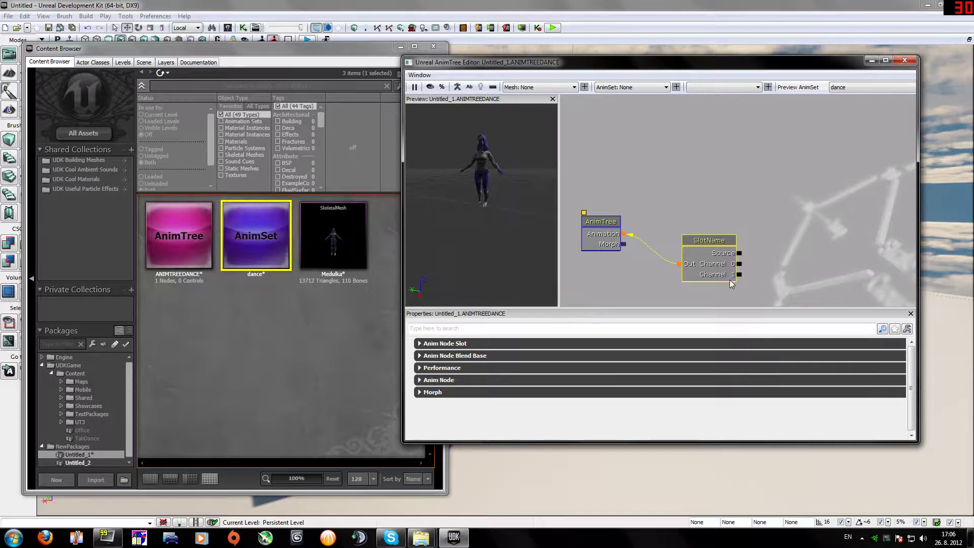
- Close the AnimTree Editor and place Medulka on the level floor as a SkeletalMeshMAT actor
click(904, 61)
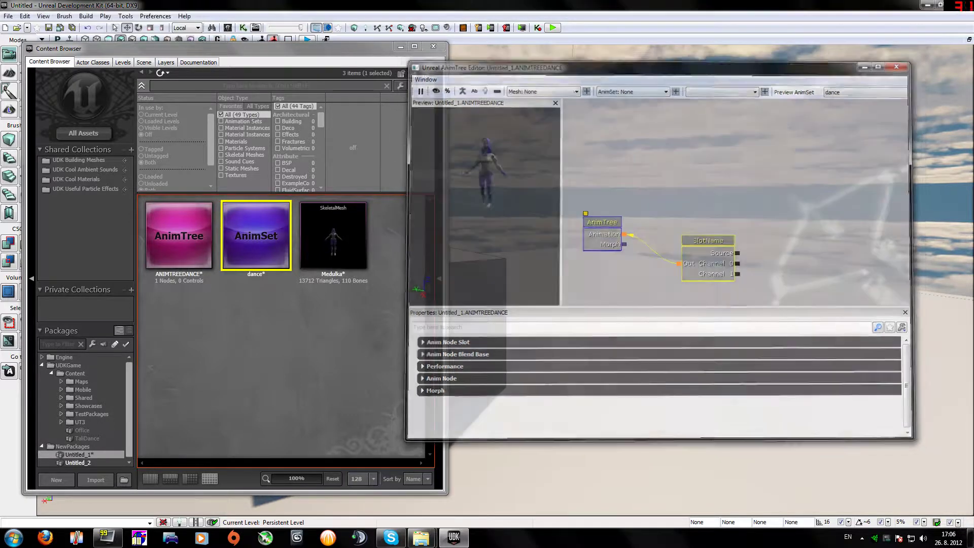
click(347, 233)
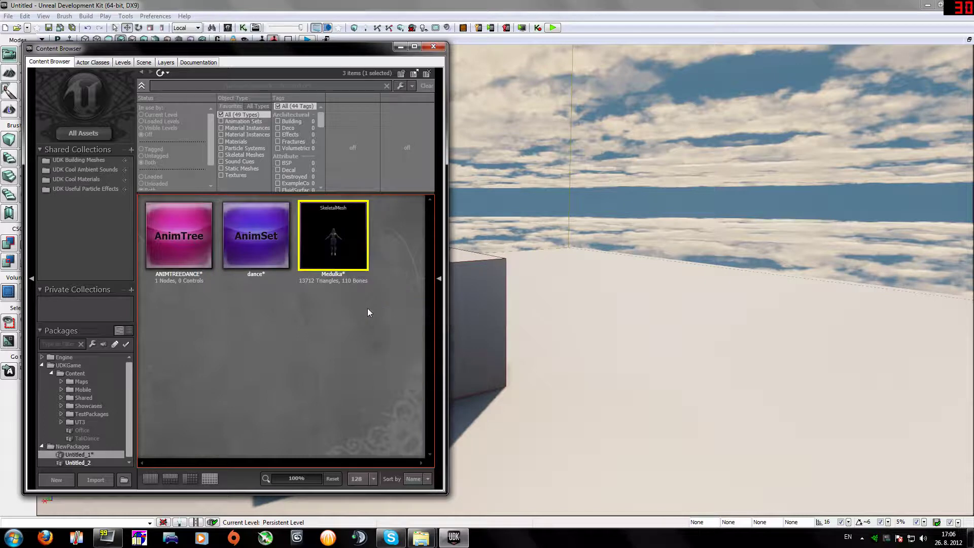
right_click(627, 410)
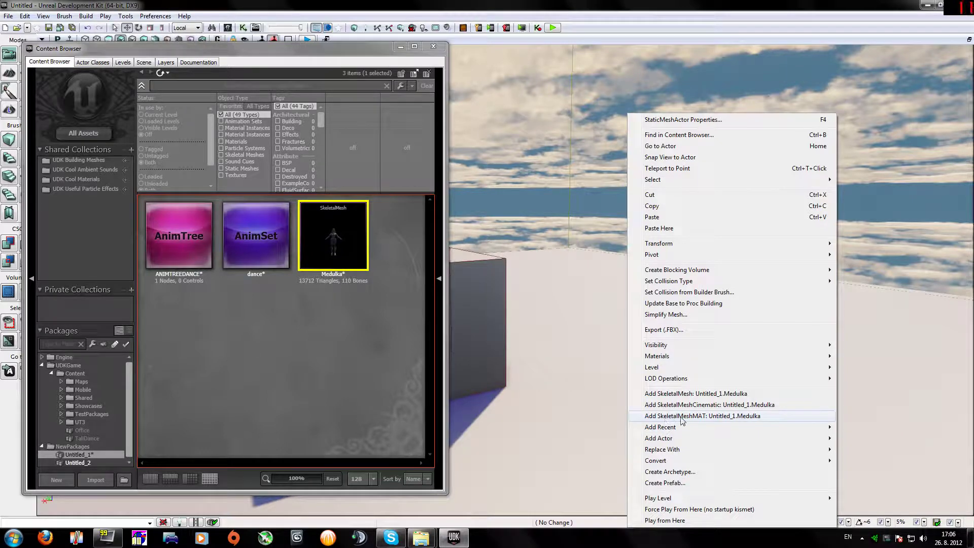
click(732, 417)
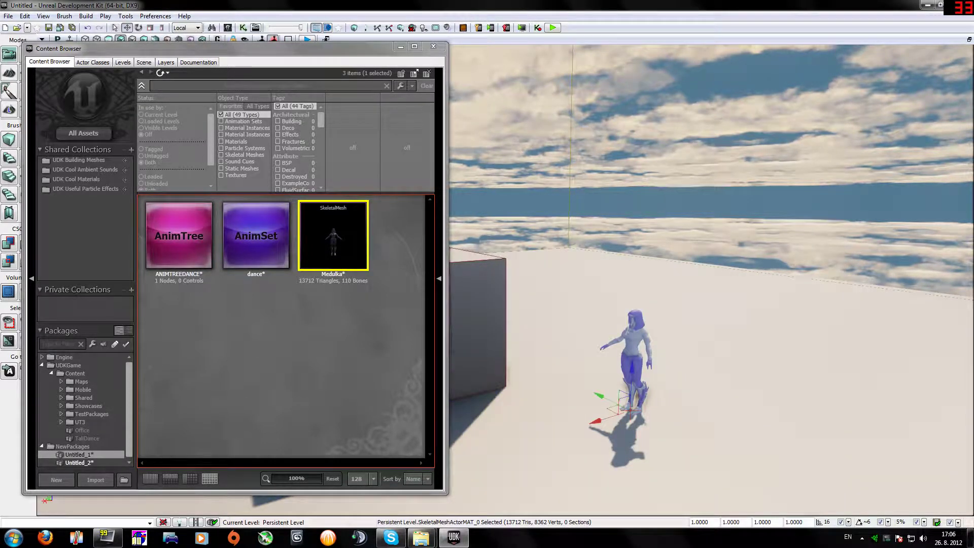
- Set the placed Medulka actor's Anim Tree Template to ANIMTREEDANCE and close its properties
double_click(636, 333)
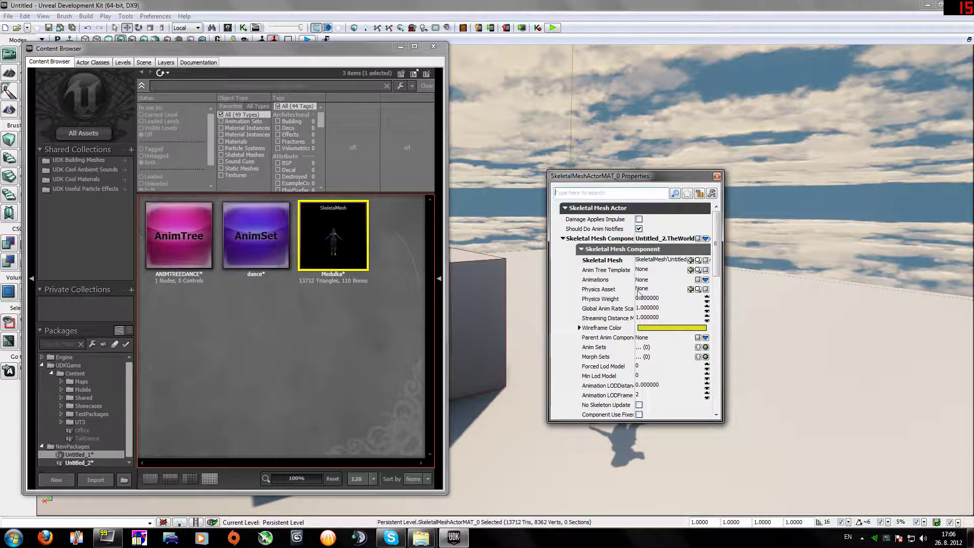
click(643, 270)
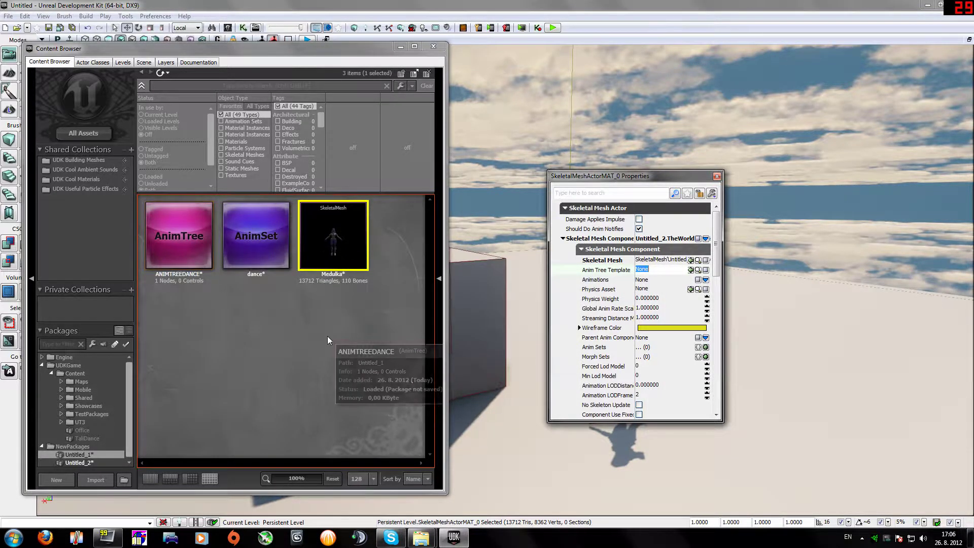
click(162, 243)
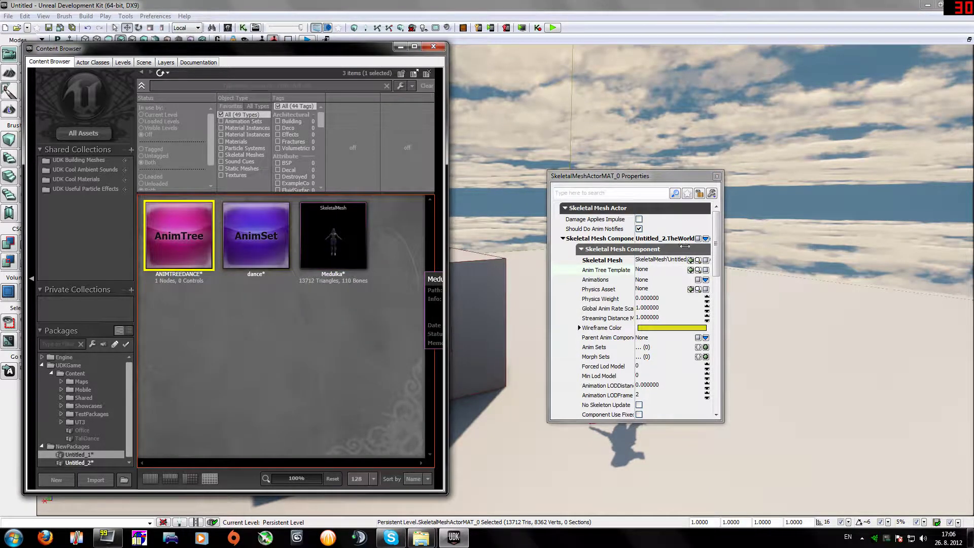
click(691, 270)
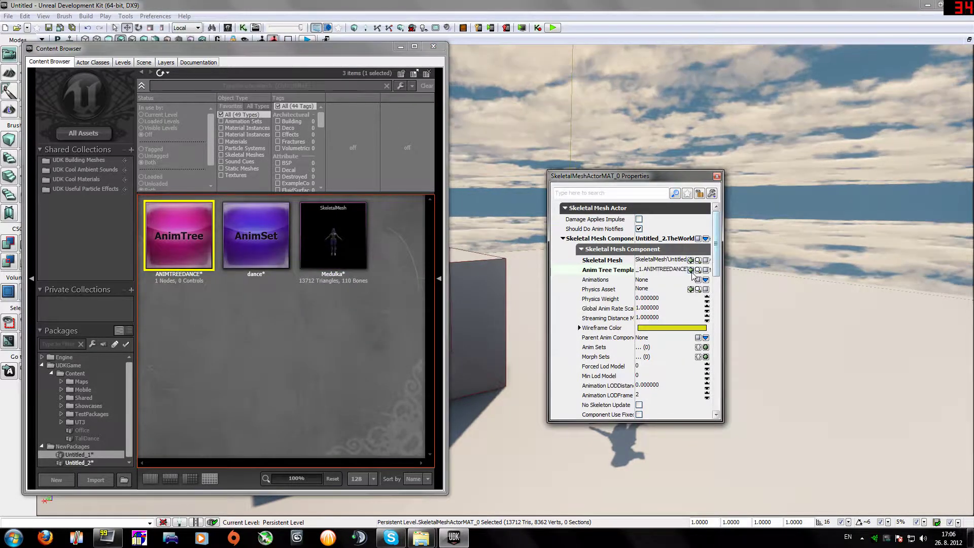
click(717, 176)
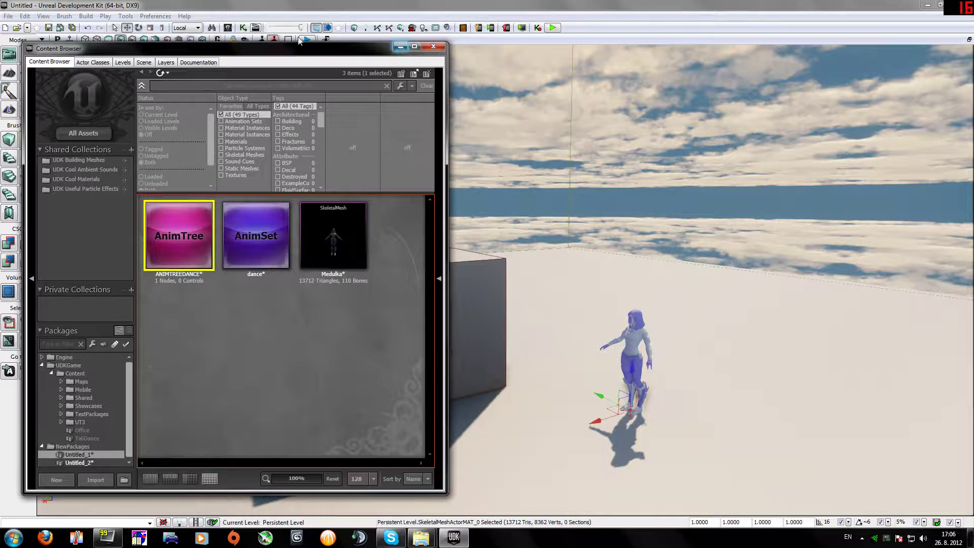
- Open UnrealKismet, add a new Matinee node to the sequence and open it in the Matinee editor
click(243, 29)
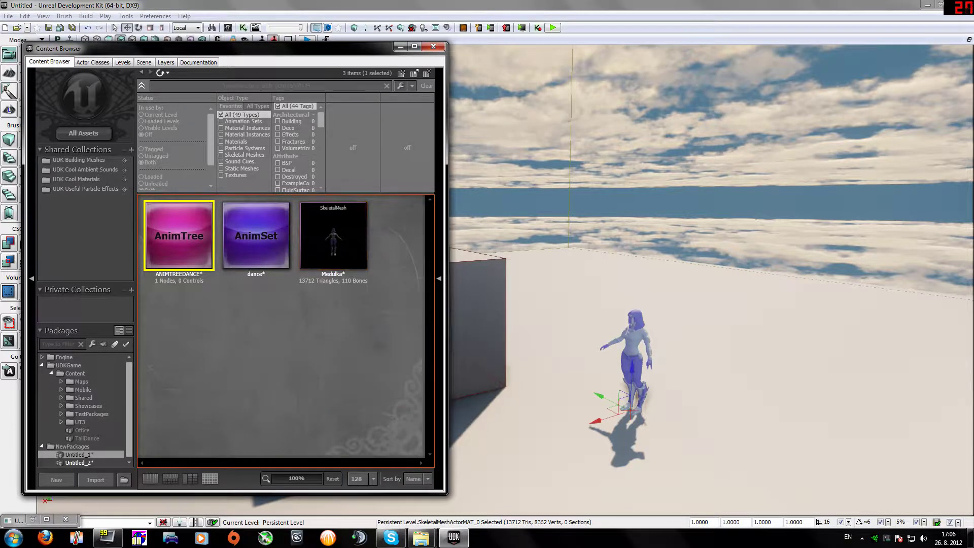
click(33, 520)
drag(350, 85, 569, 96)
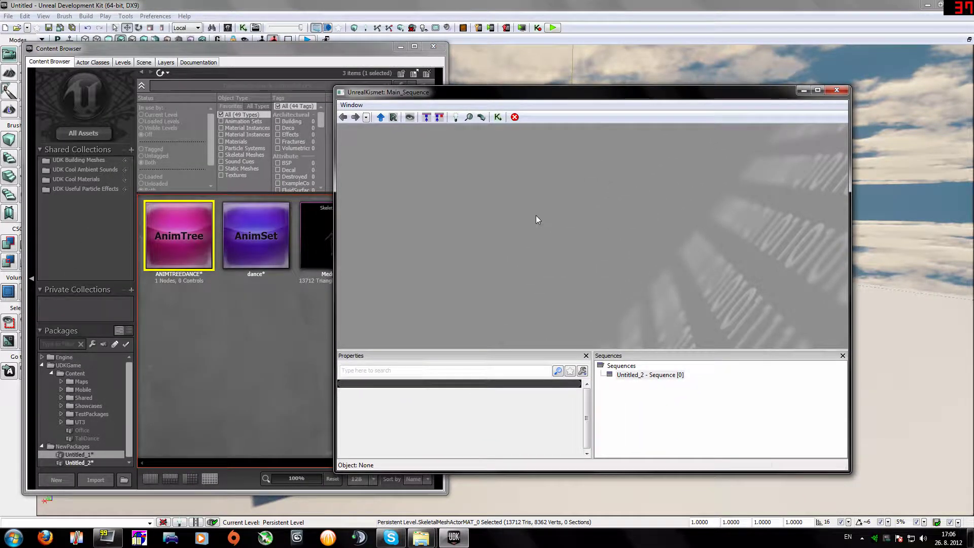
right_click(536, 215)
click(577, 226)
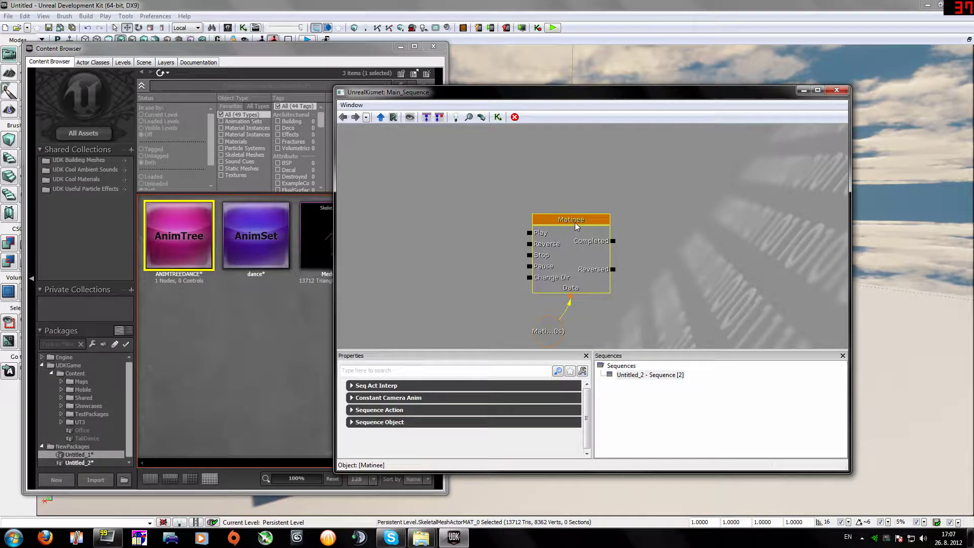
double_click(567, 222)
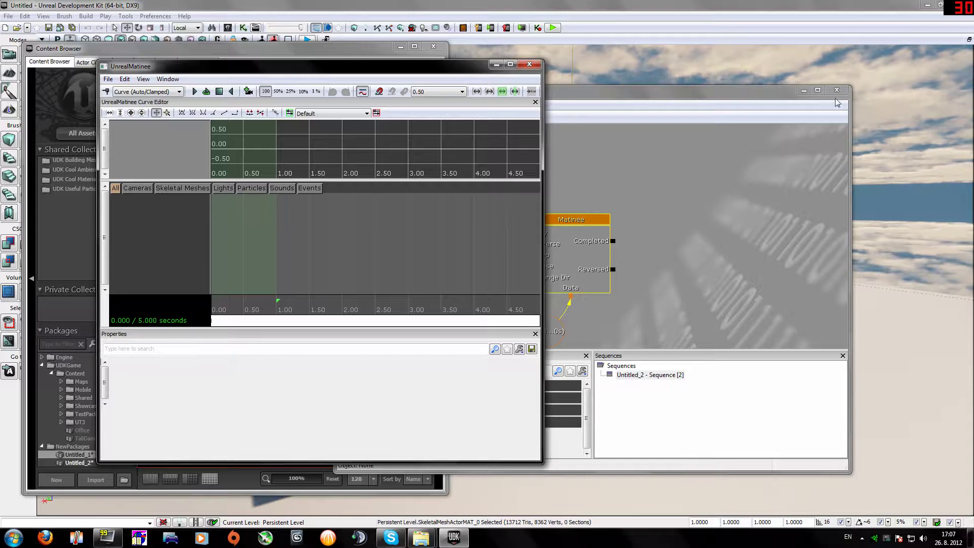
click(804, 89)
drag(411, 71, 727, 92)
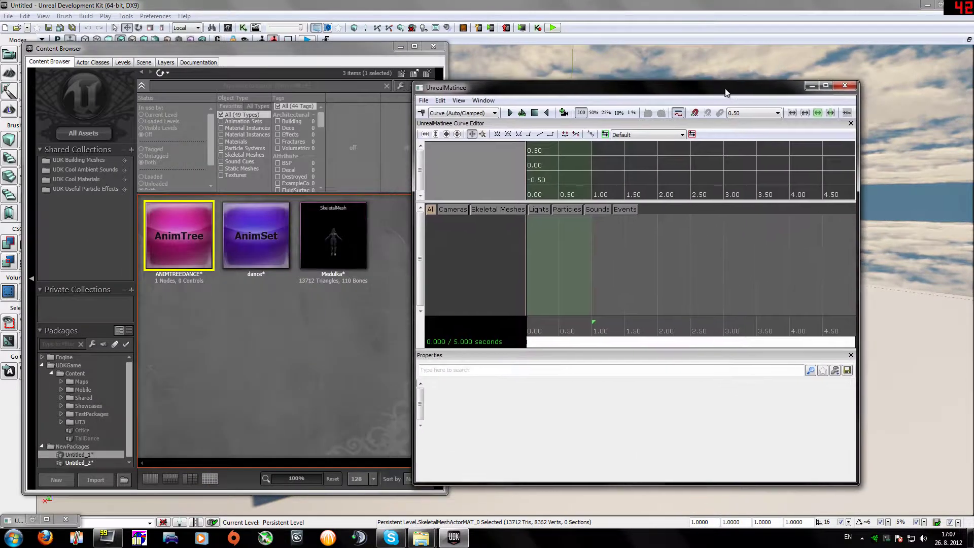
- Add a new empty group named NewGroup to the Matinee for the selected Medulka actor
right_click(475, 221)
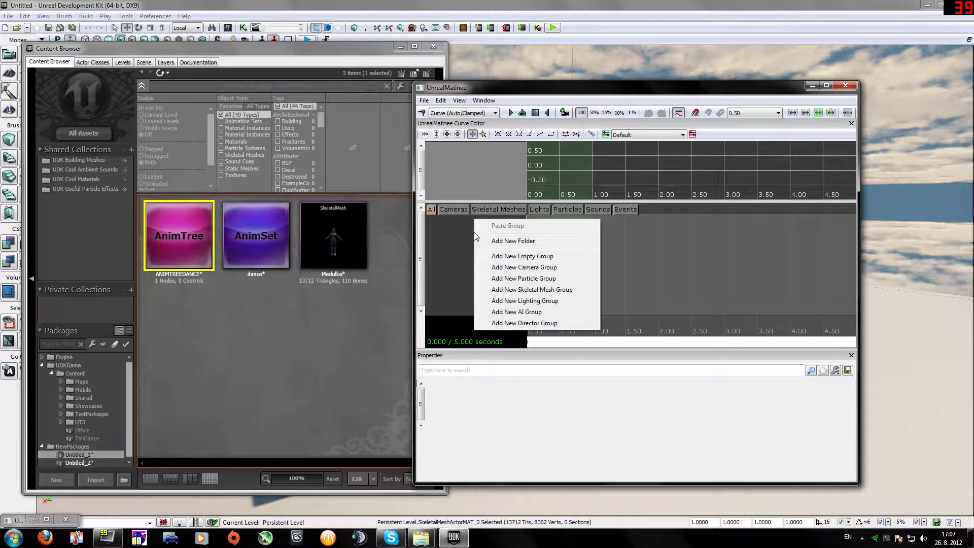
click(515, 256)
click(538, 315)
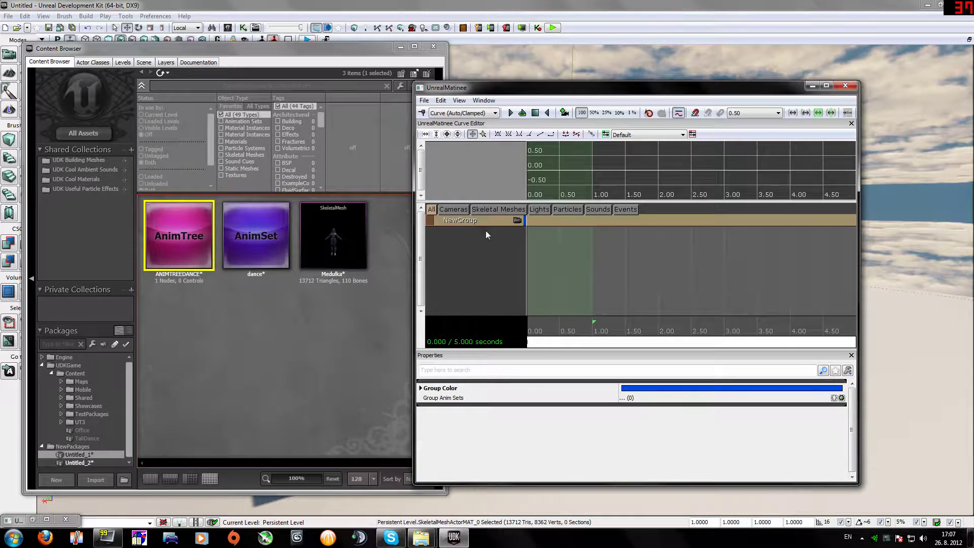
- Add two Anim Control tracks using the SlotName slot and one Movement track to NewGroup
right_click(469, 221)
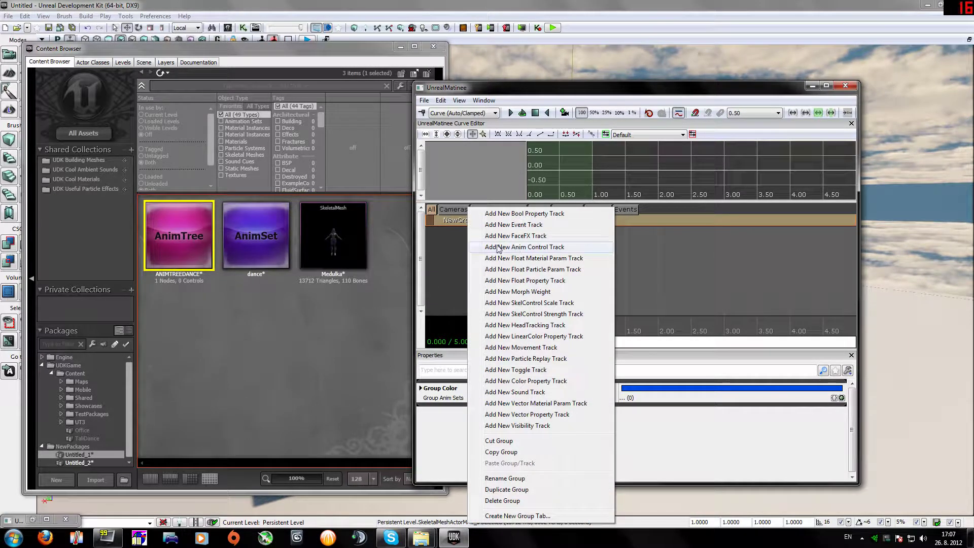
click(521, 249)
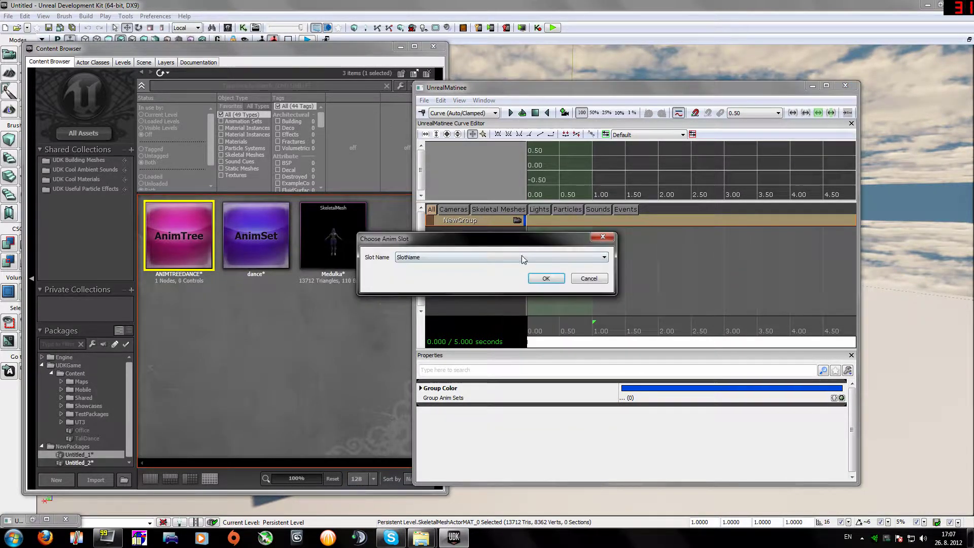
click(540, 278)
right_click(463, 223)
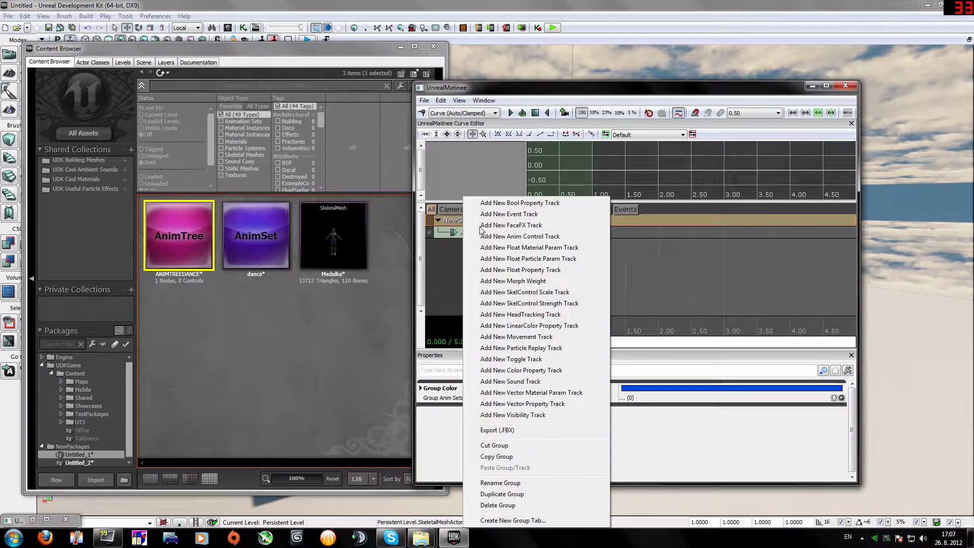
click(532, 237)
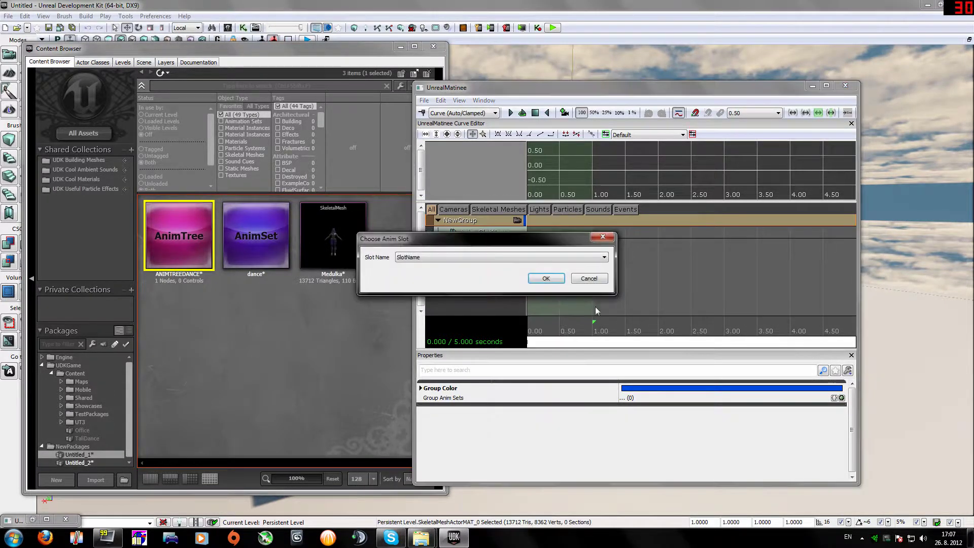
click(539, 278)
right_click(476, 221)
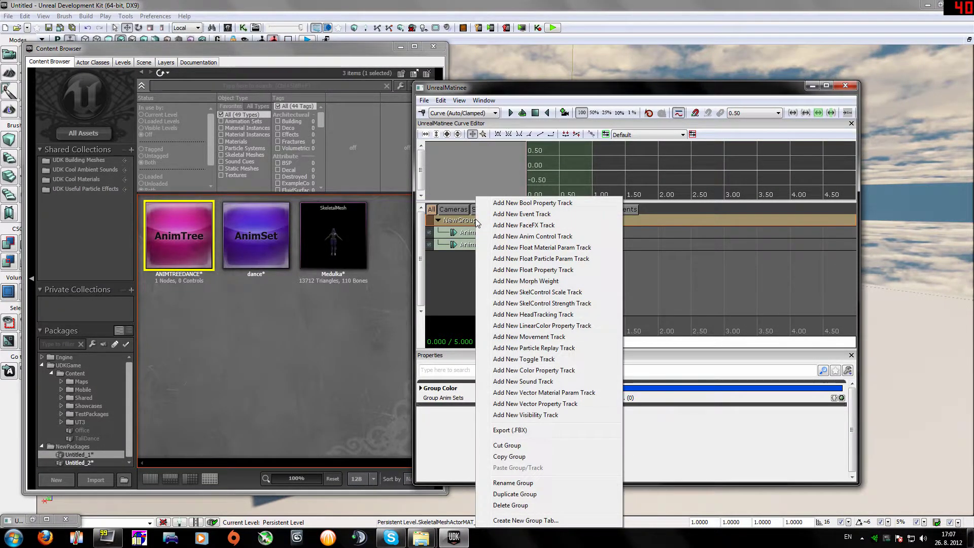
click(545, 338)
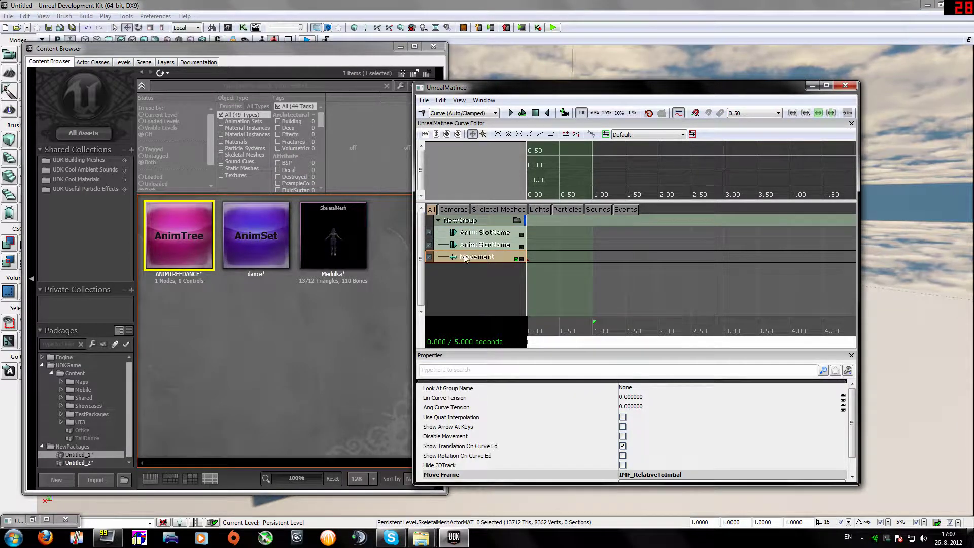
click(472, 233)
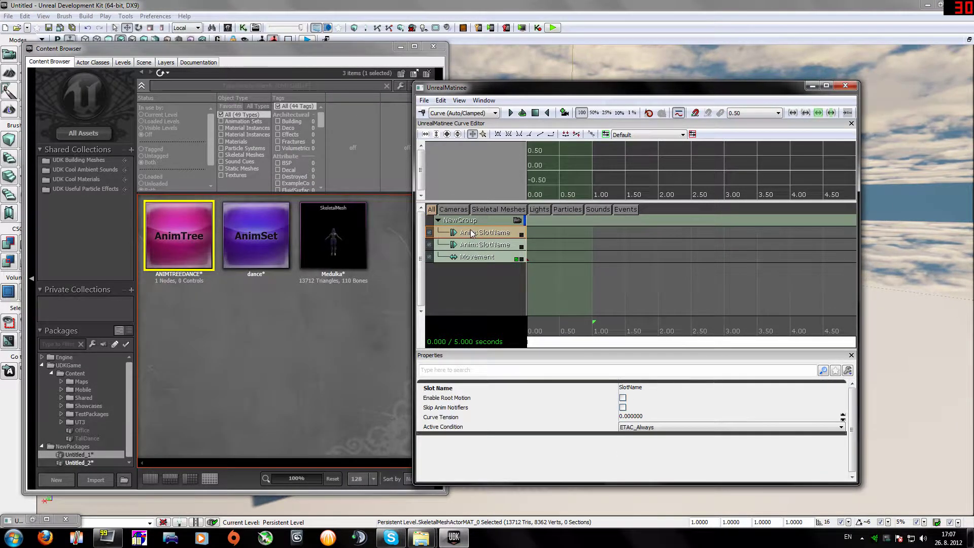
- Add two Group Anim Sets entries to NewGroup and assign the dance AnimSet to both
click(475, 223)
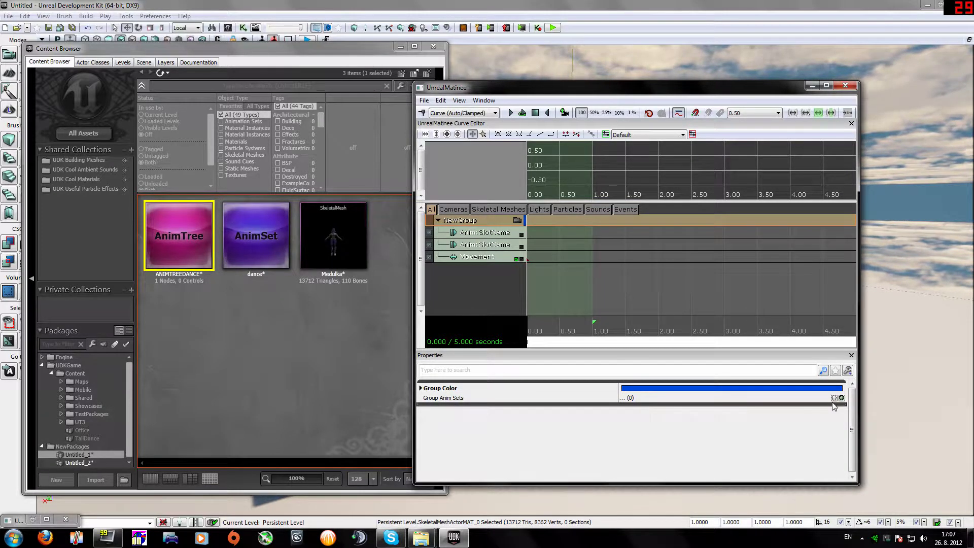
click(254, 253)
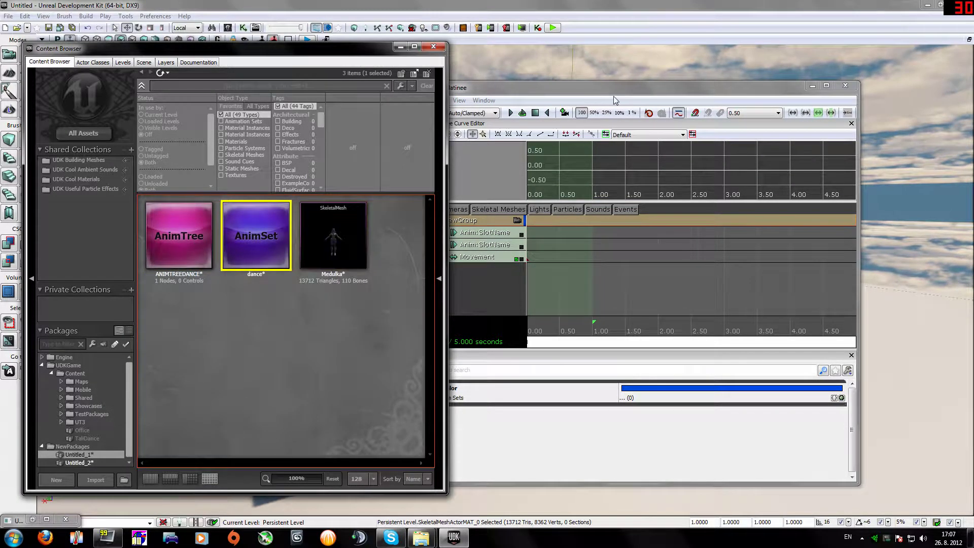
click(842, 398)
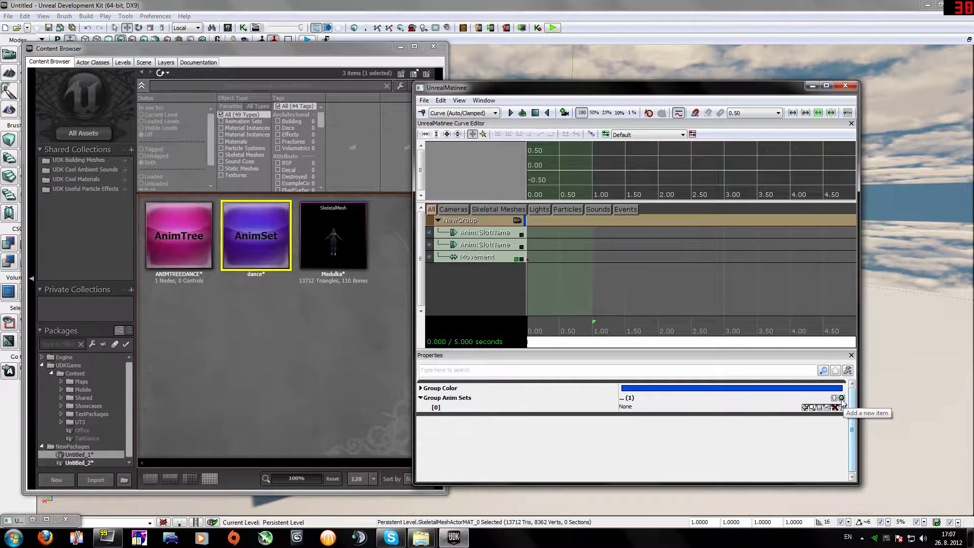
click(841, 398)
click(787, 408)
click(807, 407)
click(705, 418)
click(806, 417)
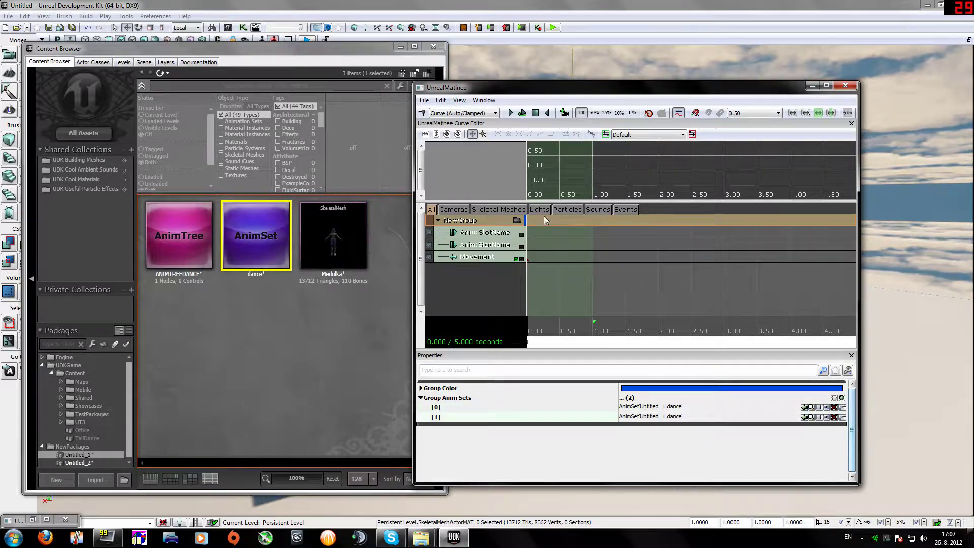
- Add an AM_Dance animation key at 0 seconds on the first Anim track
click(487, 233)
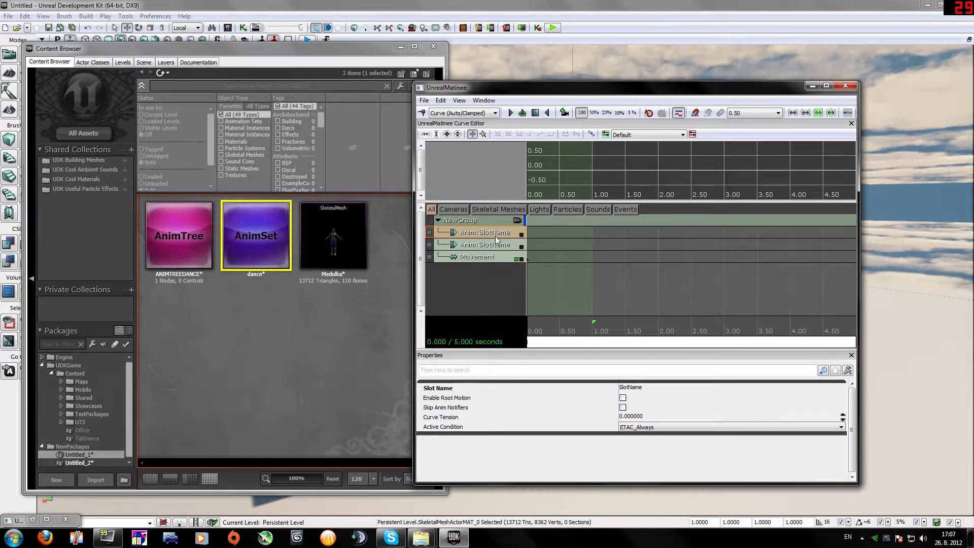
key(Return)
click(497, 259)
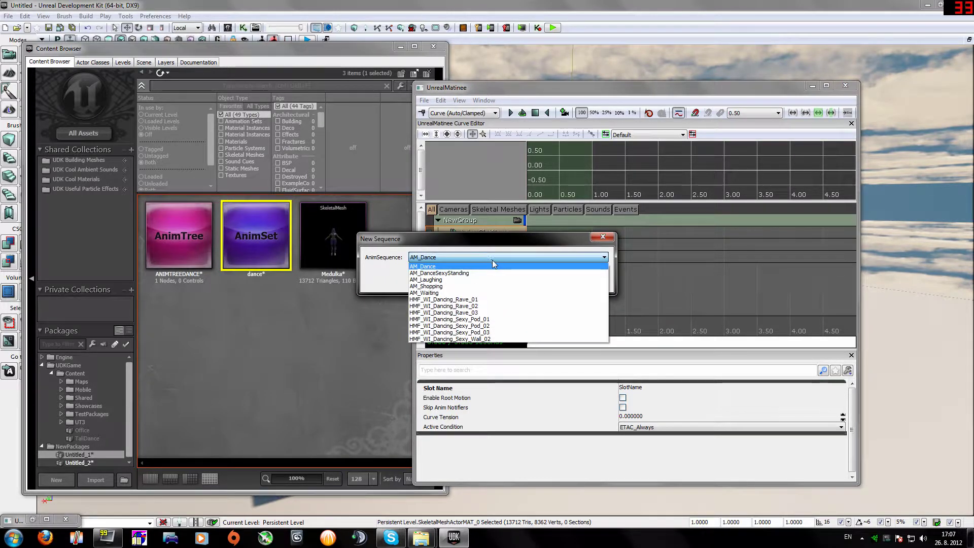
click(457, 266)
click(539, 278)
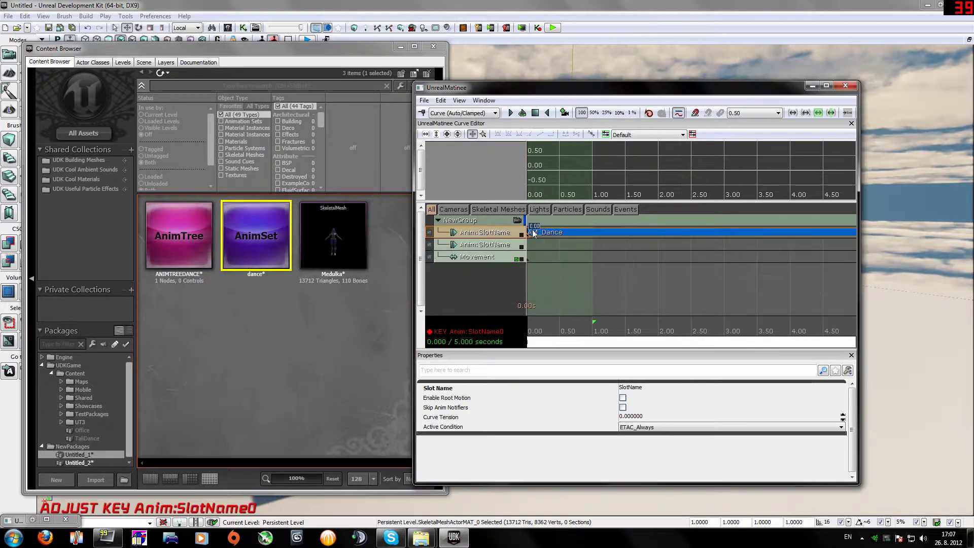
- Extend the Matinee's end to about 14.85 seconds and stretch the loop section almost to that end
drag(571, 89, 251, 68)
mouse_move(211, 310)
mouse_down()
mouse_move(253, 313)
mouse_move(215, 311)
mouse_up()
scroll(451, 303, down, 7)
drag(474, 300, 536, 299)
scroll(496, 304, down, 4)
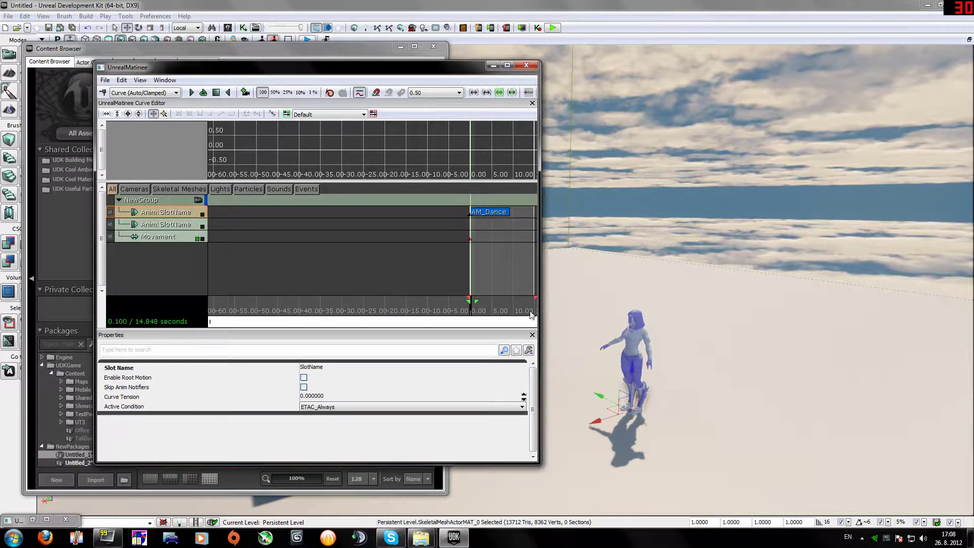
drag(476, 301, 528, 302)
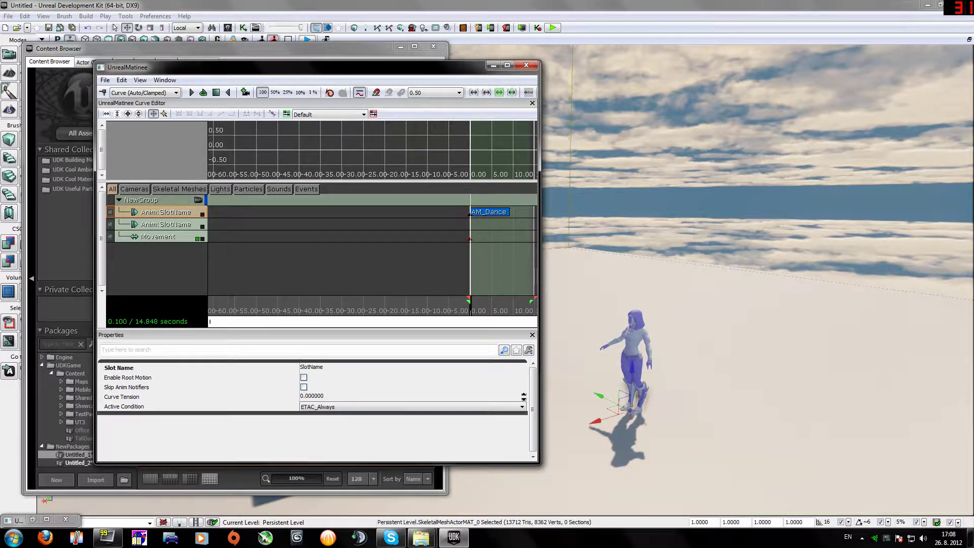
- Show the first Anim track's curve and add a fade-in from 0 at about 0.07 s to 1.12 at about 0.76 s
scroll(489, 303, up, 6)
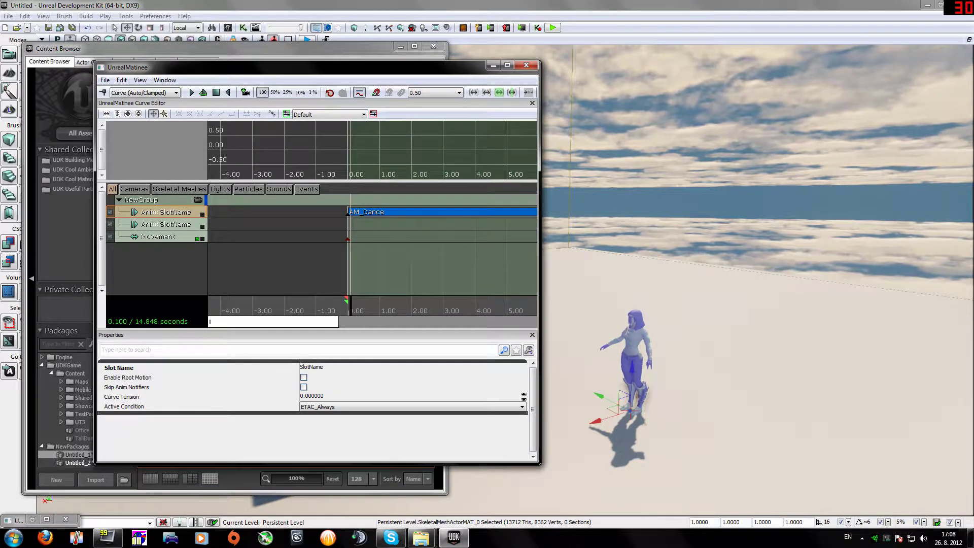
drag(329, 329, 382, 327)
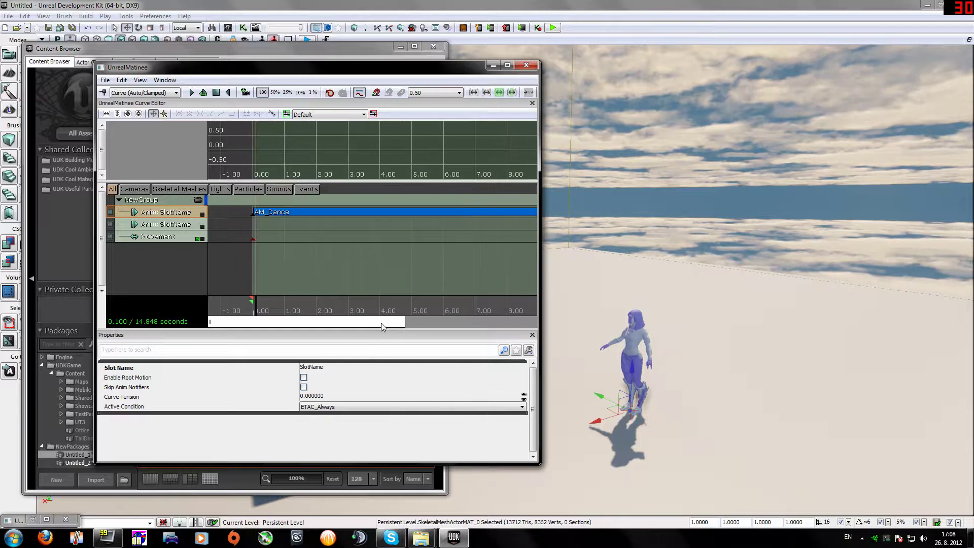
click(202, 215)
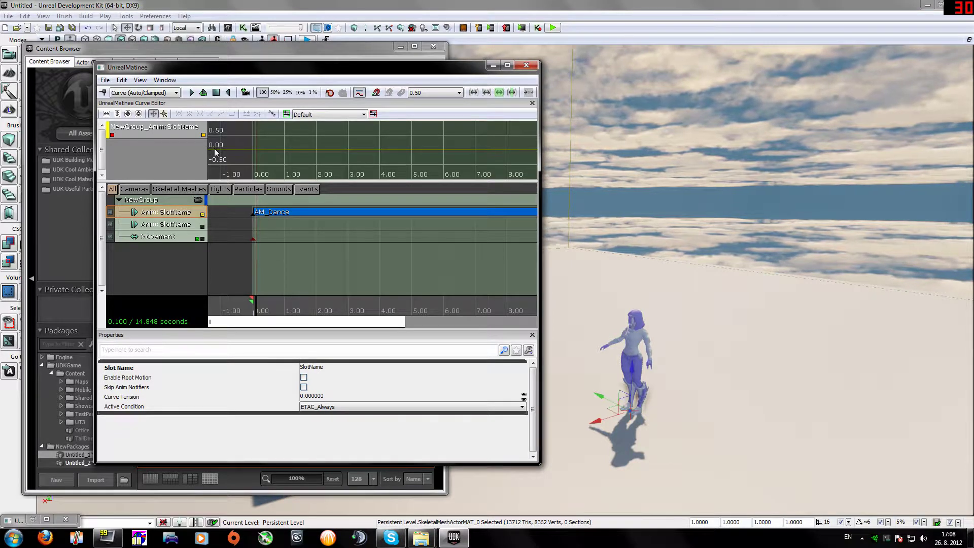
scroll(326, 158, down, 3)
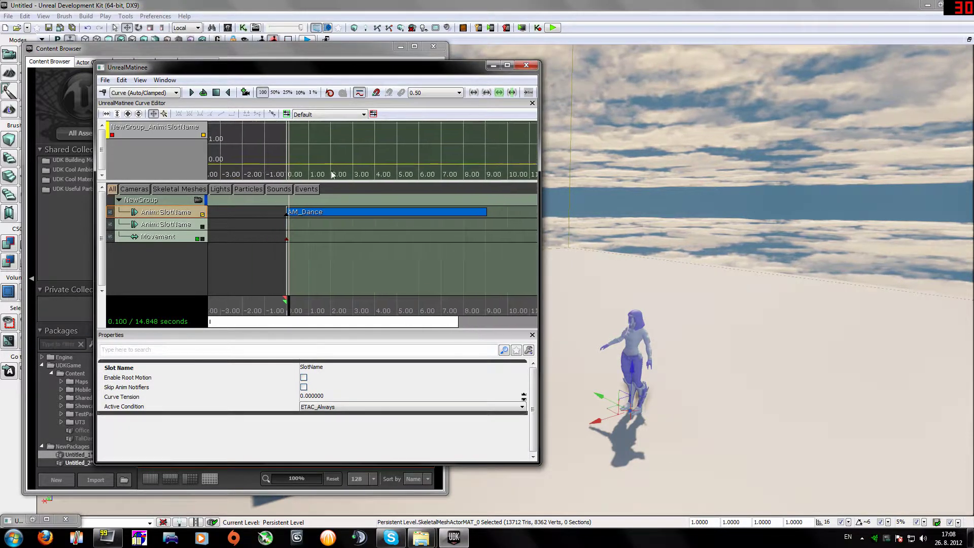
drag(316, 179, 324, 170)
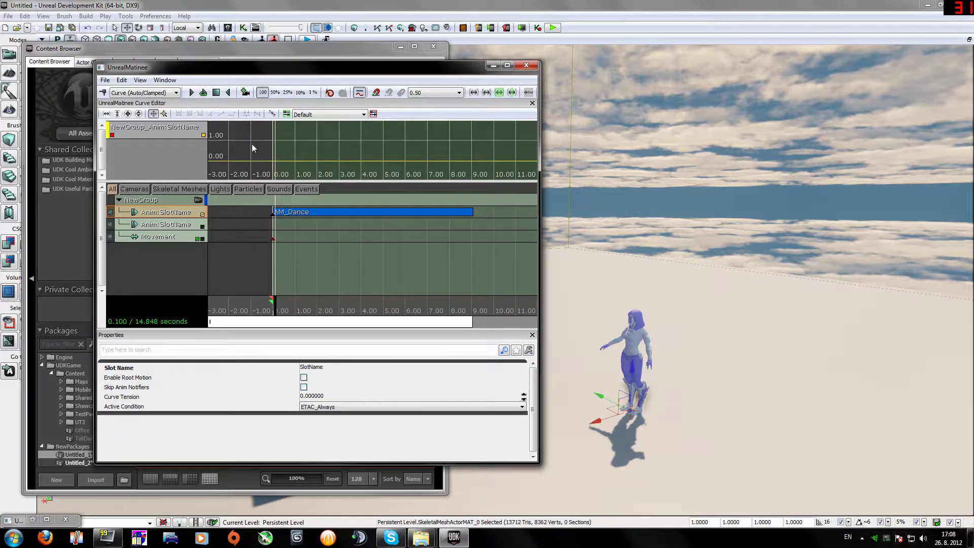
ctrl+click(276, 161)
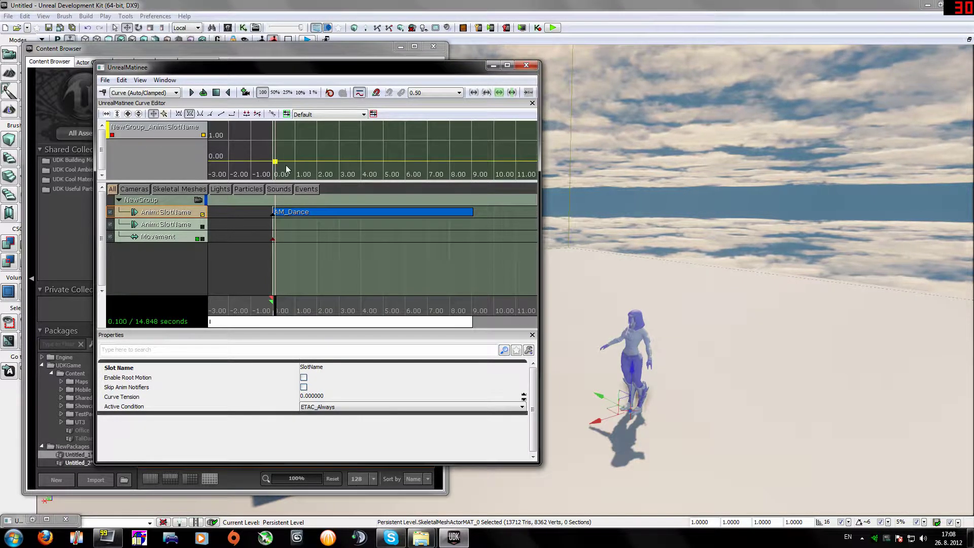
ctrl+click(283, 162)
ctrl+drag(283, 161, 293, 139)
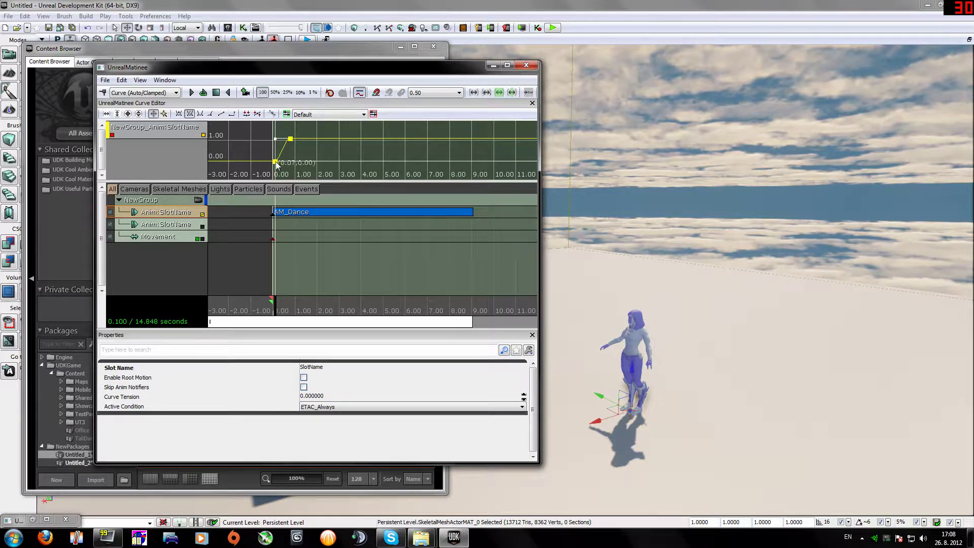
mouse_move(289, 141)
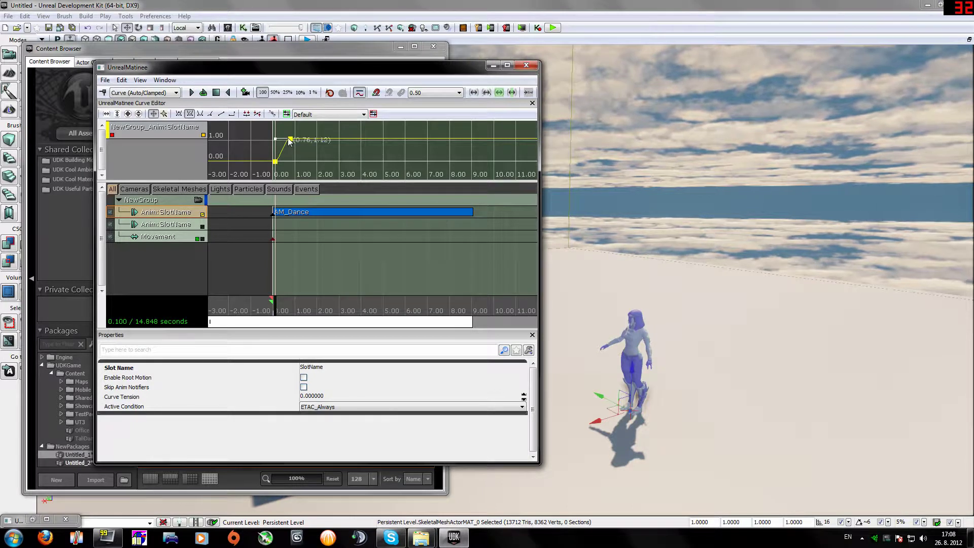
- Add two curve keys near the end of AM_Dance, from about 8.4 s, and lower the last one to about 0
drag(276, 303, 458, 299)
click(171, 226)
click(170, 212)
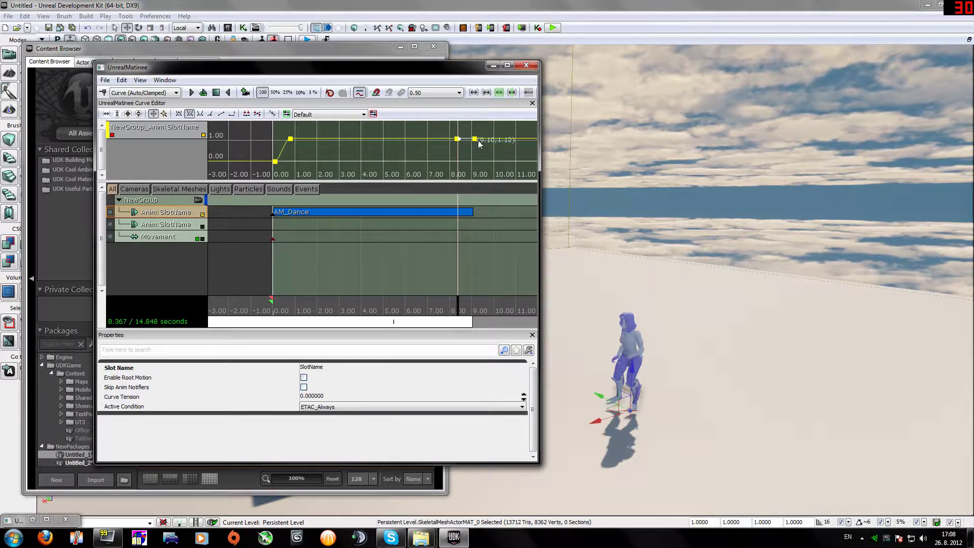
drag(477, 143, 478, 168)
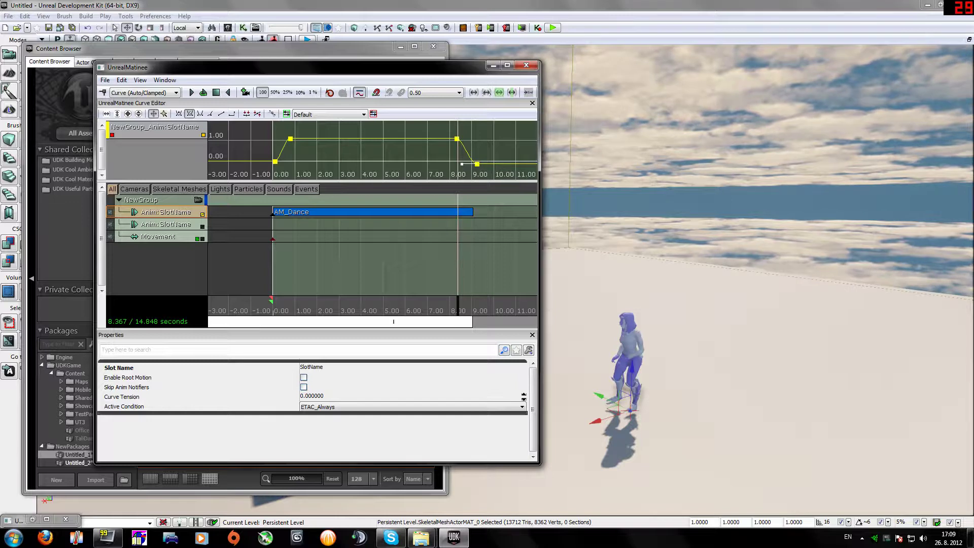
- Add an HMF_WI_Dancing_Sexy_Pod_03 animation key at about 8.71 seconds on the second Anim track
mouse_move(458, 300)
mouse_down()
mouse_move(488, 301)
mouse_move(466, 300)
mouse_up()
click(178, 227)
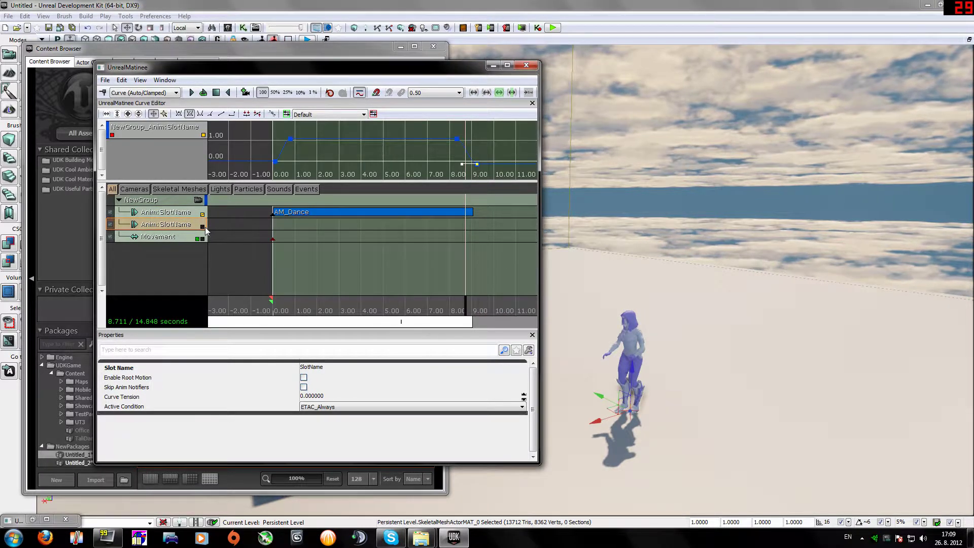
key(Return)
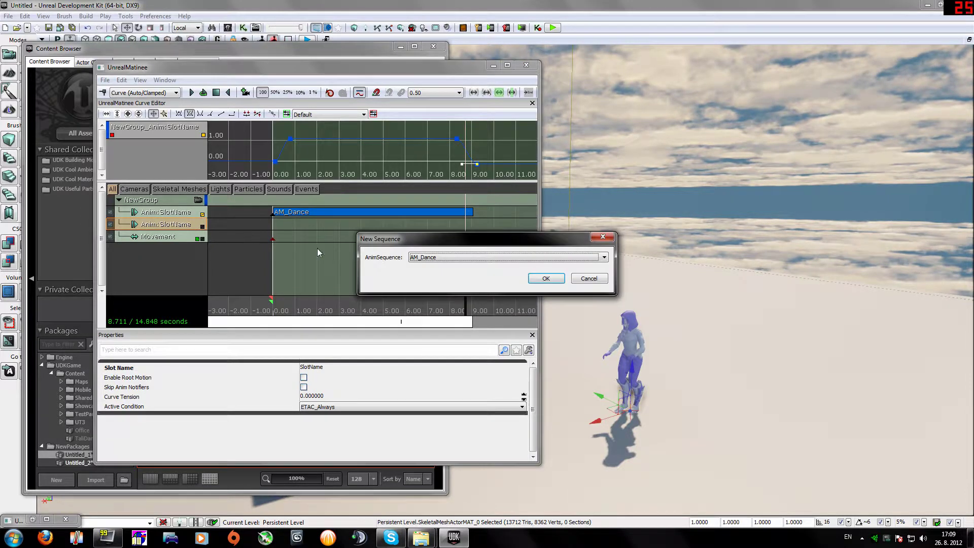
click(446, 258)
click(449, 328)
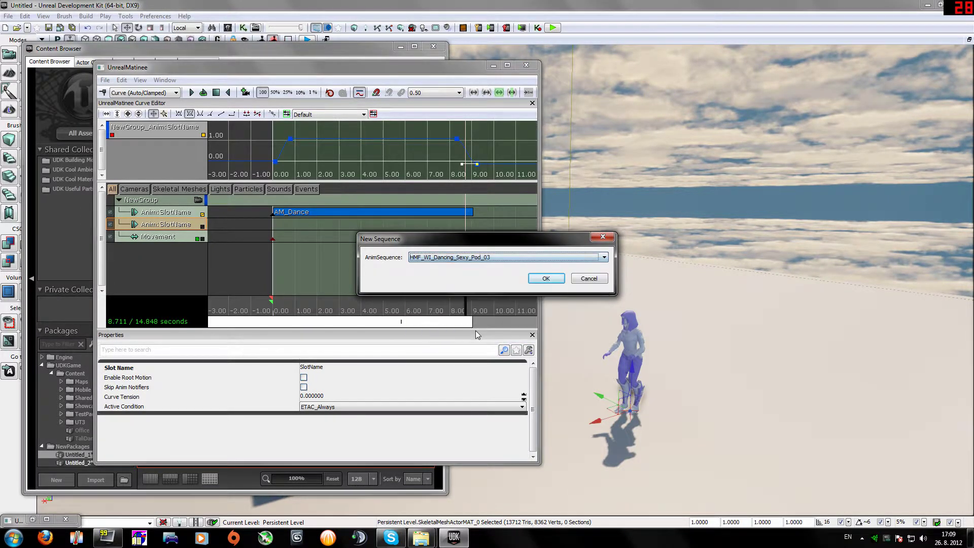
click(545, 279)
- Show the second Anim track's curve and add a fade-in from 0 at about 9.25 s to 1.17 at about 9.98 s
drag(424, 324, 486, 325)
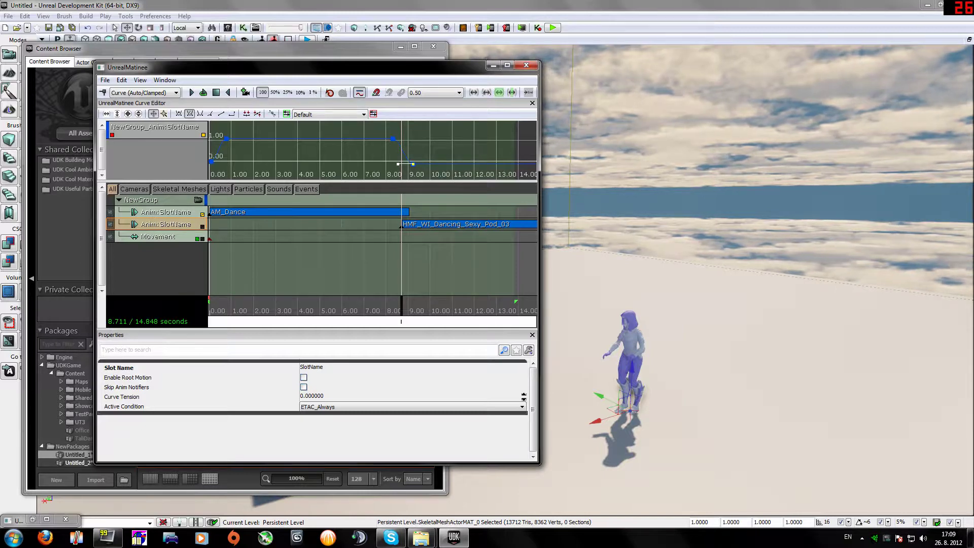
drag(404, 311, 428, 311)
click(202, 227)
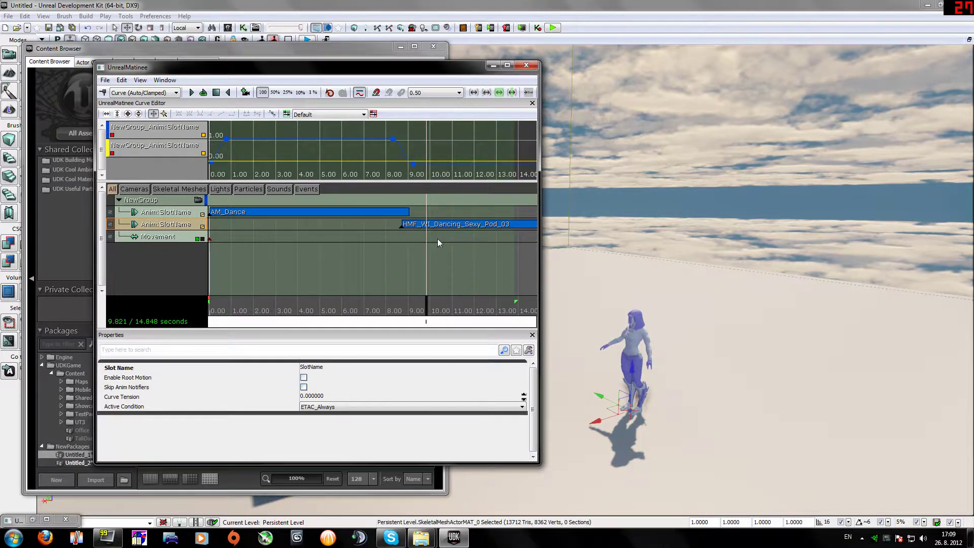
click(415, 164)
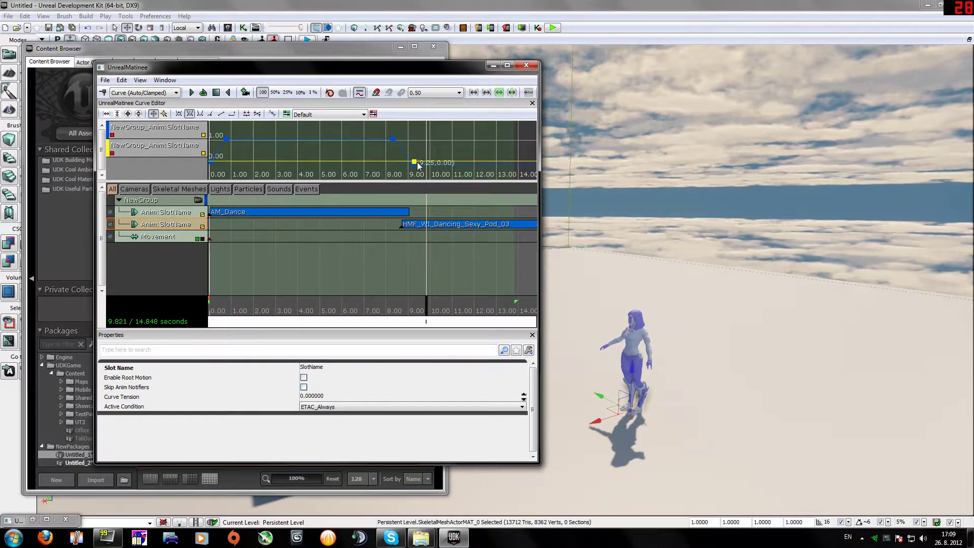
ctrl+drag(431, 163, 429, 137)
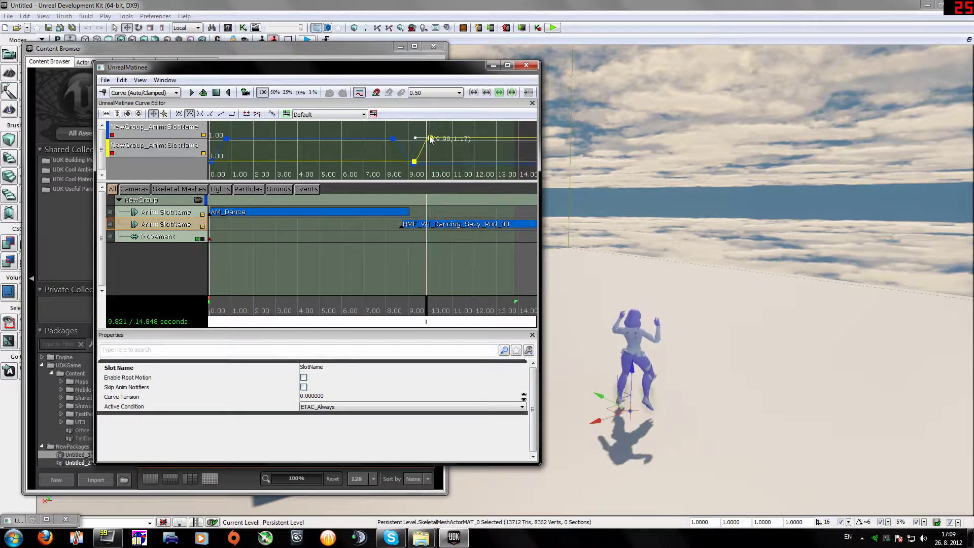
- Examine the character's pose up close where the two dance animations overlap, between about 9.36 and 8.76 seconds
drag(425, 304, 416, 301)
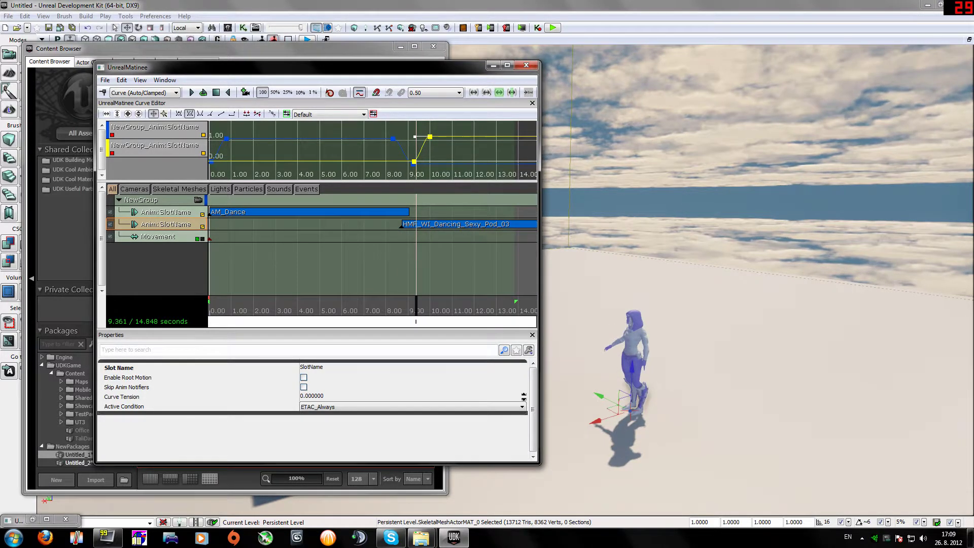
scroll(416, 301, up, 1)
click(712, 280)
key(w)
right_drag(712, 280, 741, 312)
key(s)
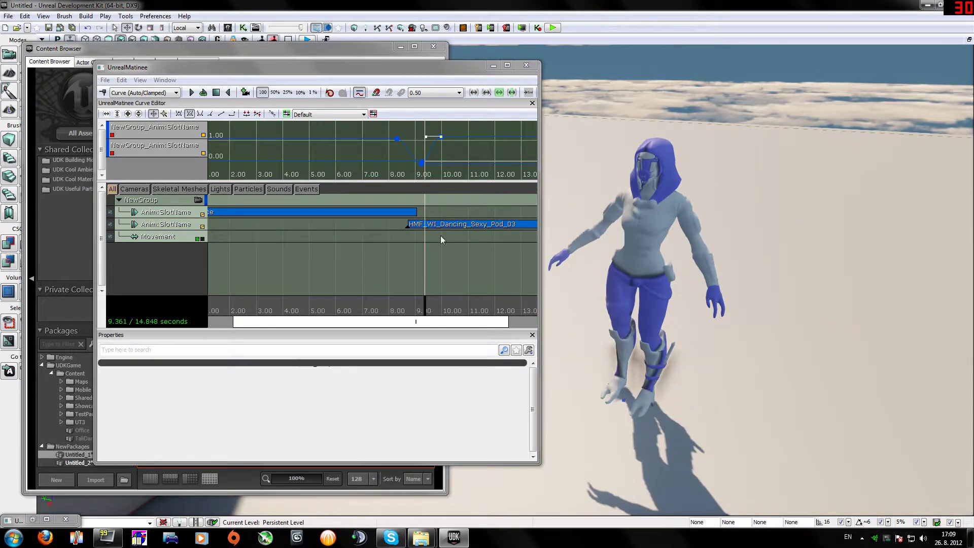
mouse_move(420, 310)
mouse_down()
mouse_move(387, 310)
mouse_move(465, 318)
mouse_move(409, 312)
mouse_up()
- Widen the crossfade by moving the second track's first curve key to about 7.1 s and the first track's last key to about 10.77 s
click(184, 225)
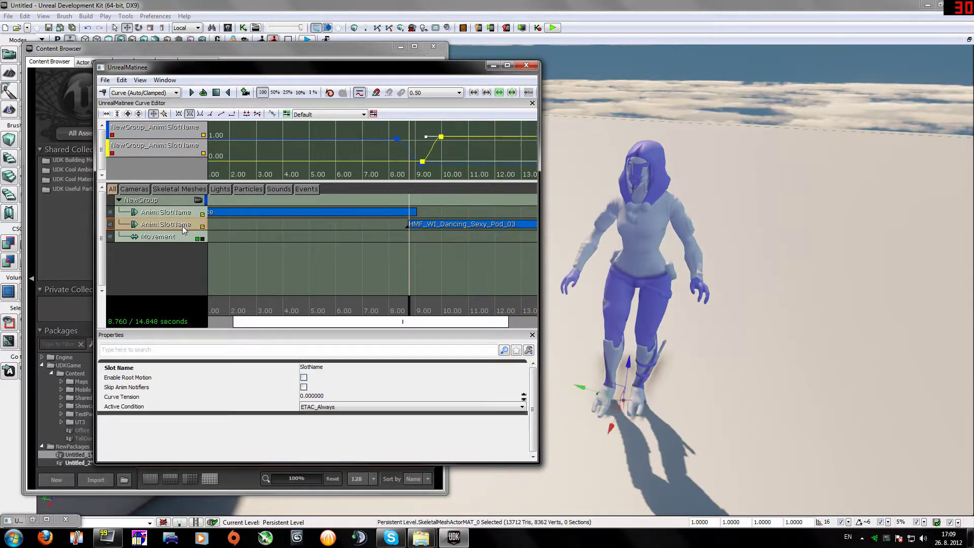
drag(429, 165, 449, 161)
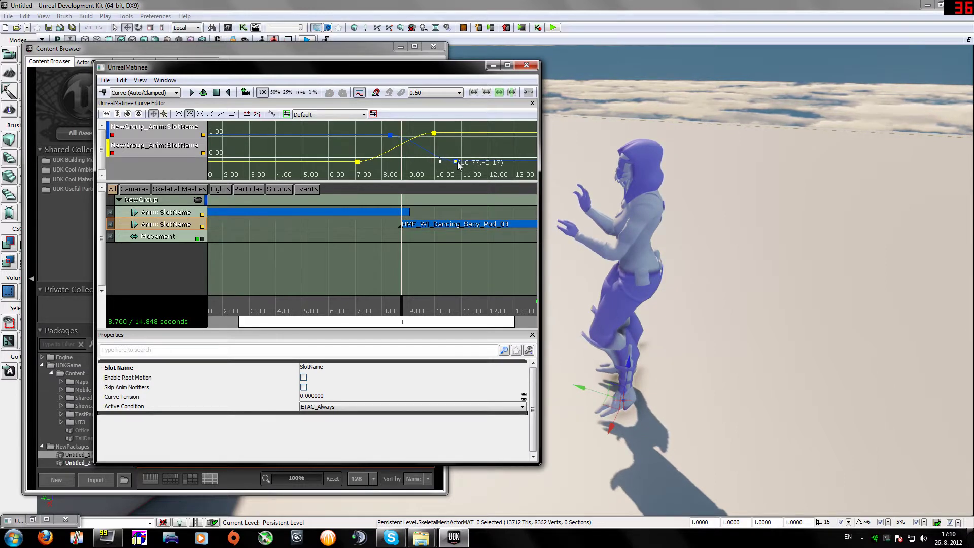
mouse_move(403, 301)
mouse_down()
mouse_move(367, 303)
mouse_move(425, 306)
mouse_move(360, 307)
mouse_move(404, 315)
mouse_up()
- Extend the Matinee's end to about 19.29 seconds, just past the end of the second dance animation
mouse_move(424, 315)
mouse_down()
mouse_move(446, 315)
mouse_move(387, 316)
mouse_move(533, 322)
mouse_up()
scroll(453, 309, down, 2)
drag(402, 298, 482, 300)
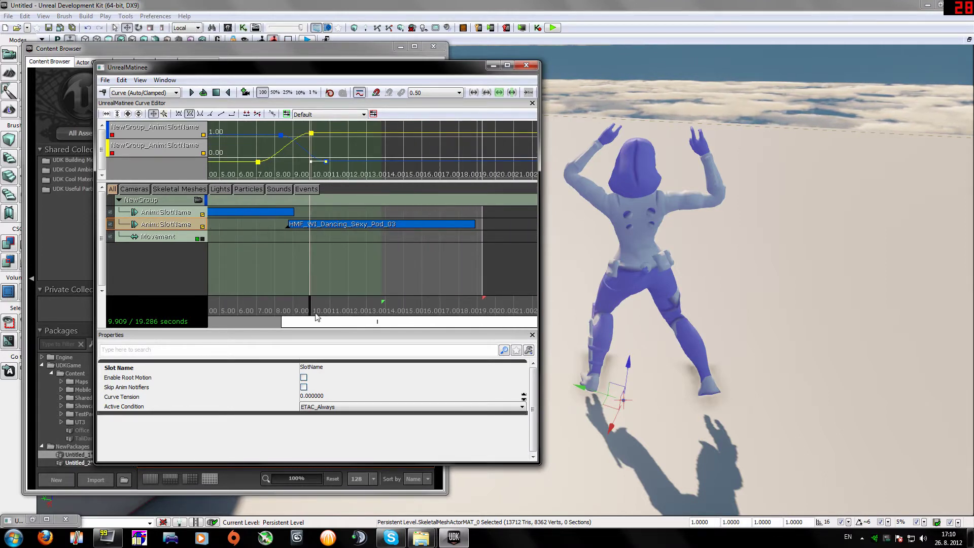
- Scrub through the second dance animation to about 16.07 seconds and examine the character's pose from another angle
click(357, 311)
drag(358, 312, 424, 312)
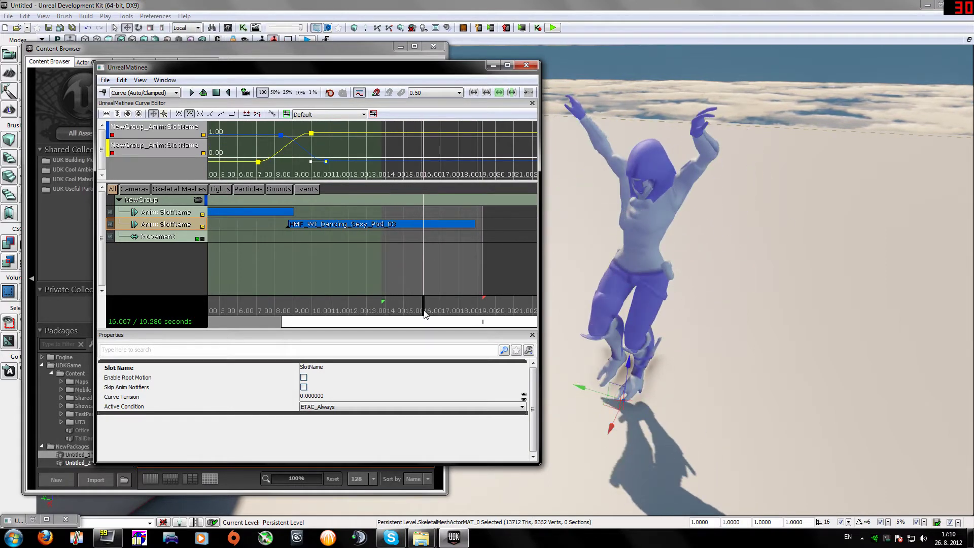
right_drag(659, 315, 614, 294)
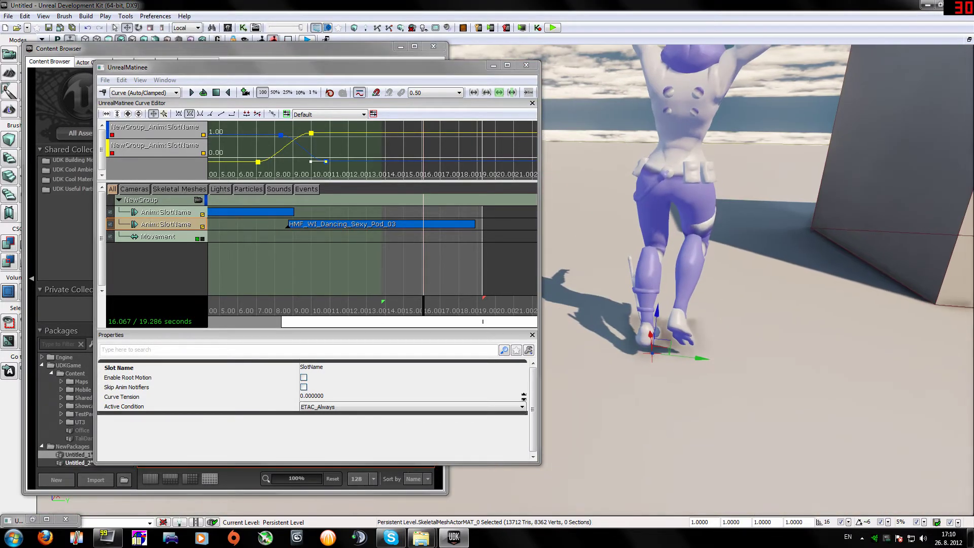